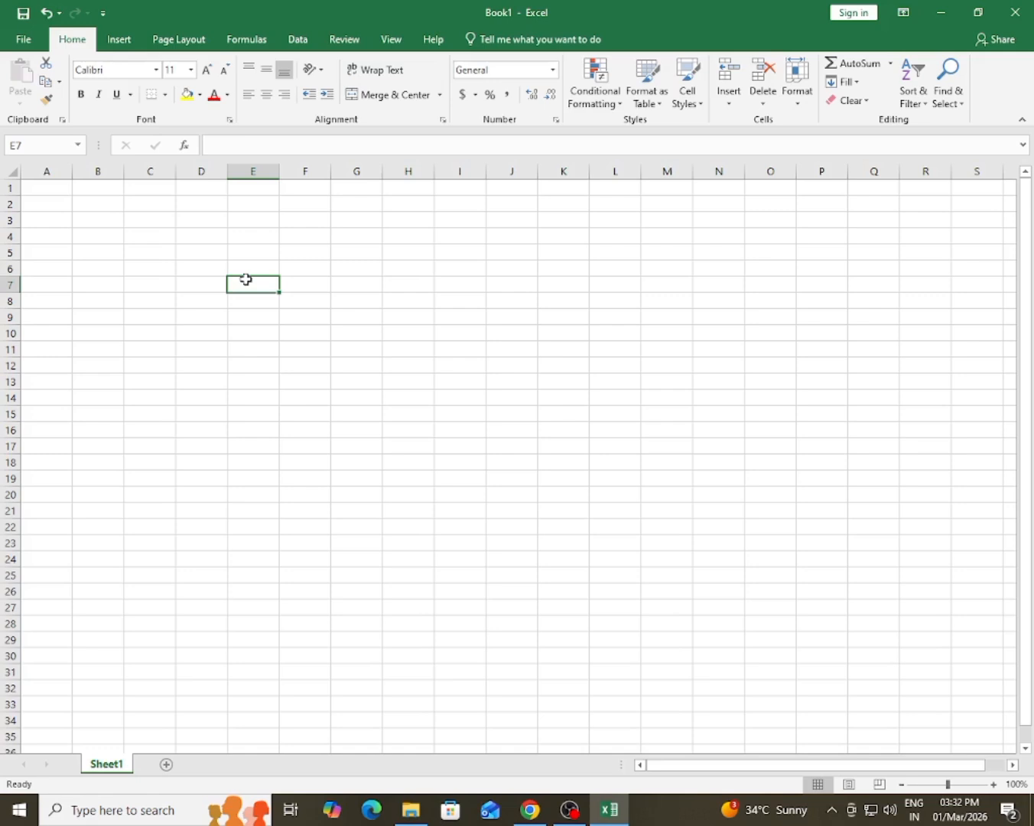
- Enter 1 and 2 in cells E7 and E8, and autofill the number series down to E21
{"action": "type", "text": "1"}
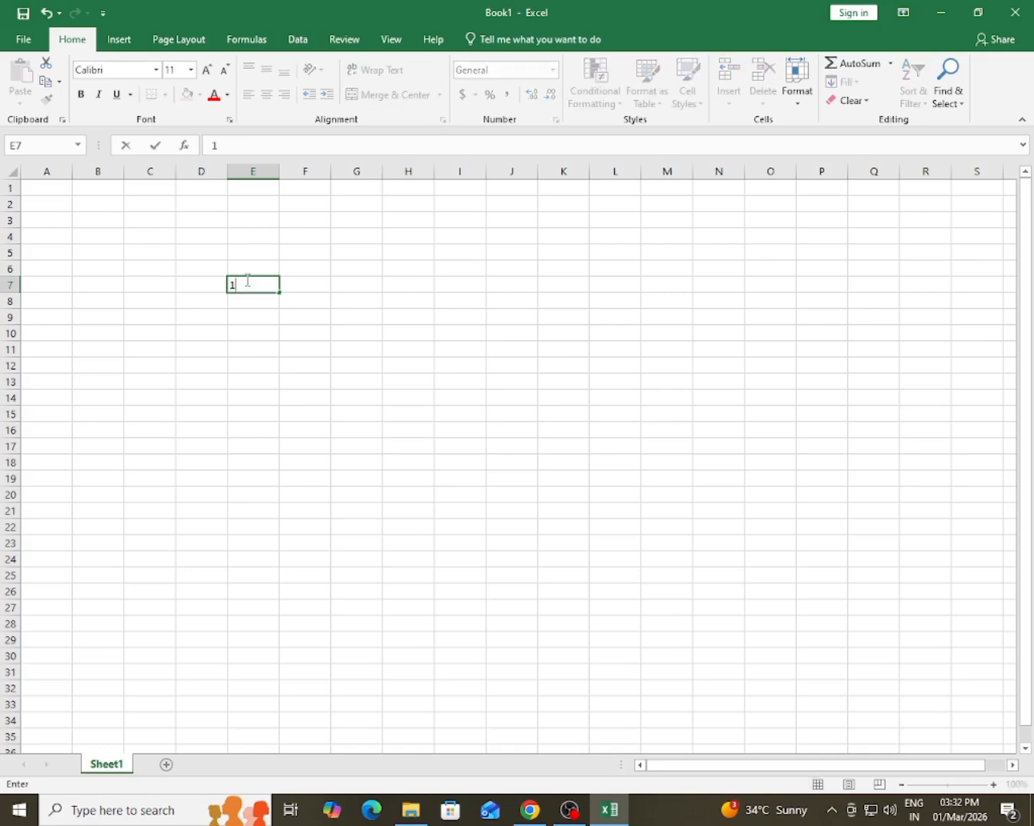
{"action": "key", "text": "Return"}
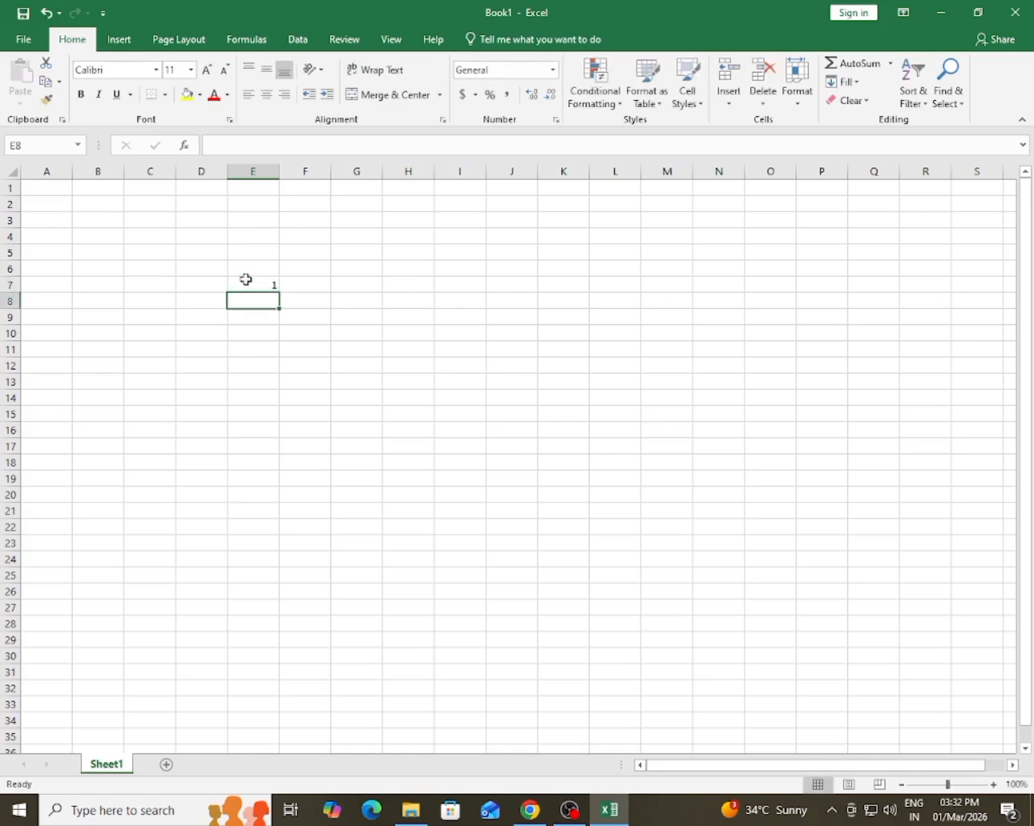
{"action": "type", "text": "2"}
{"action": "key", "text": "Return"}
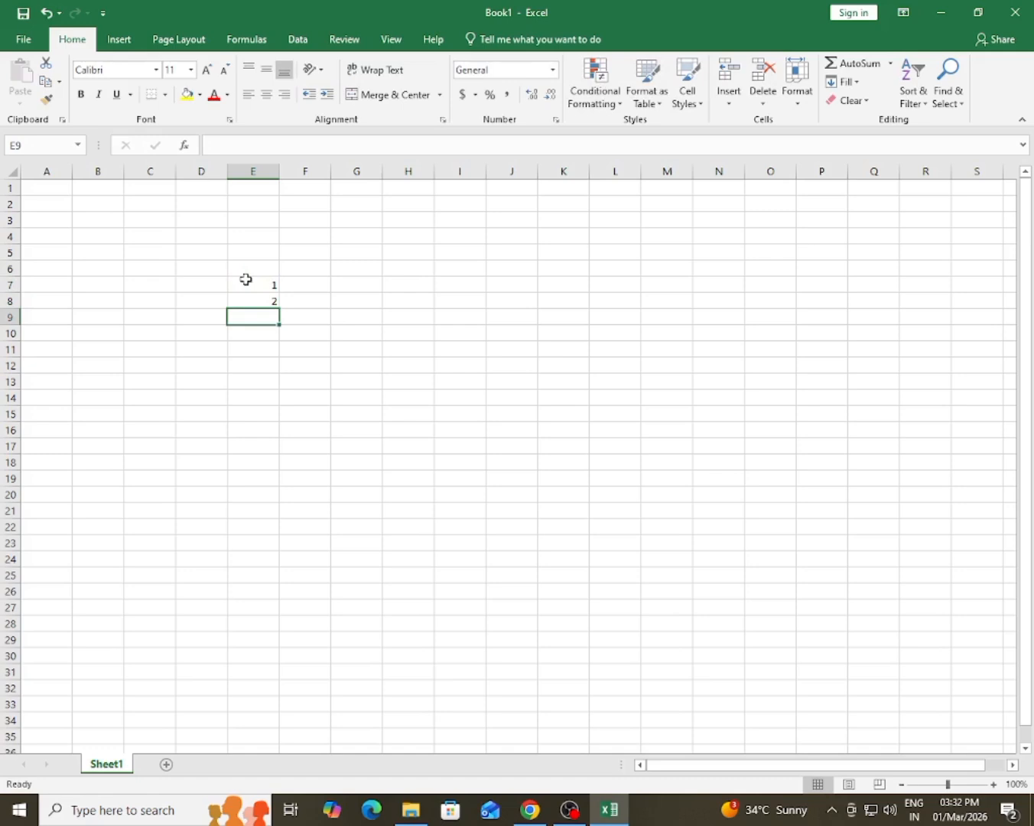
{"action": "left_click_drag", "start_coordinate": [247, 285], "coordinate": [283, 522]}
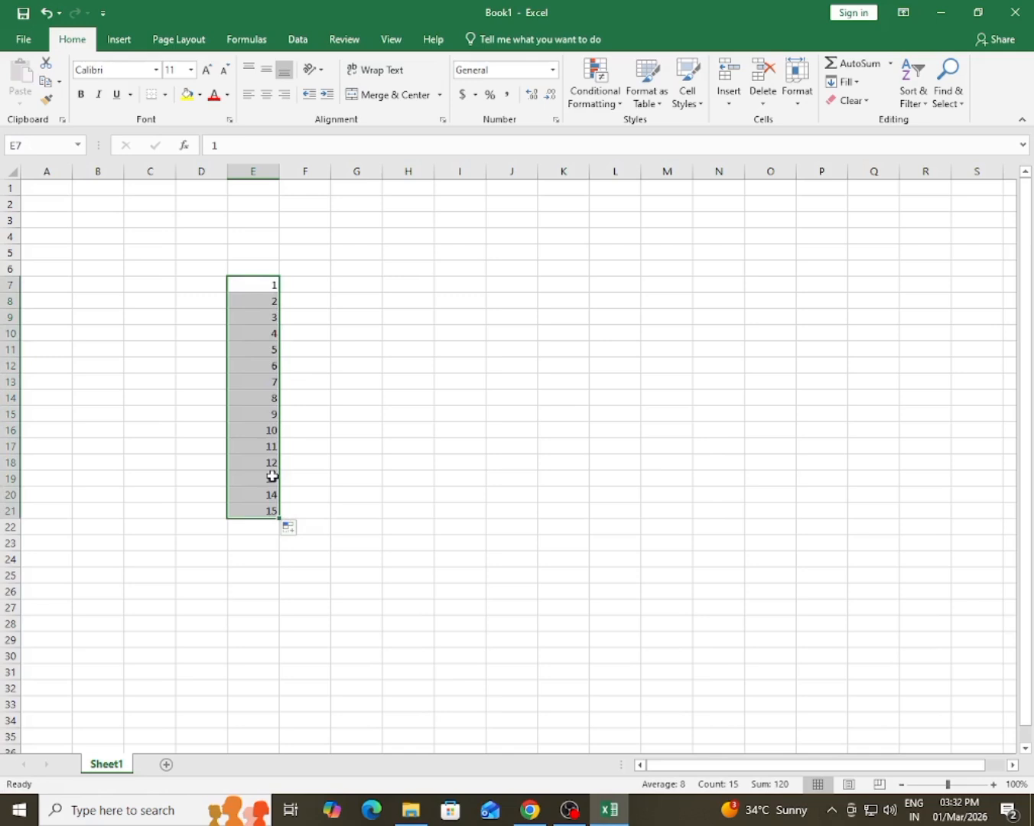
- Enter 1 in cell F7 and autofill it as an incrementing series down to F21
{"action": "left_click", "coordinate": [318, 290]}
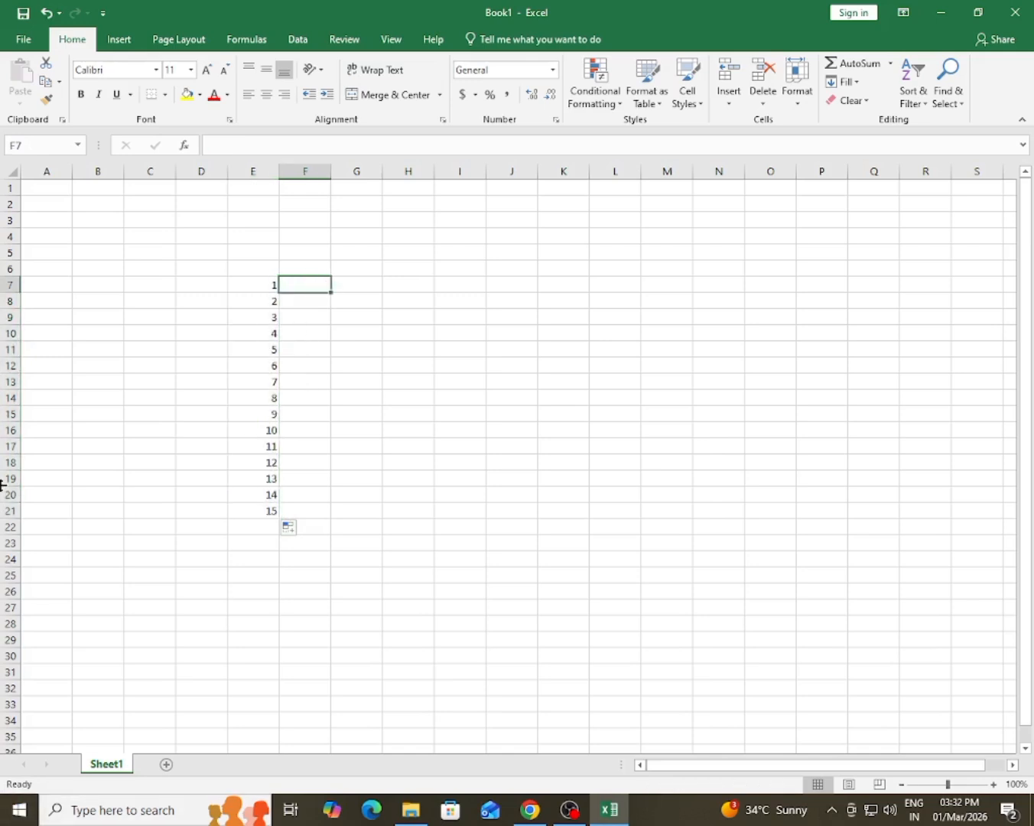
{"action": "type", "text": "1"}
{"action": "key", "text": "Return"}
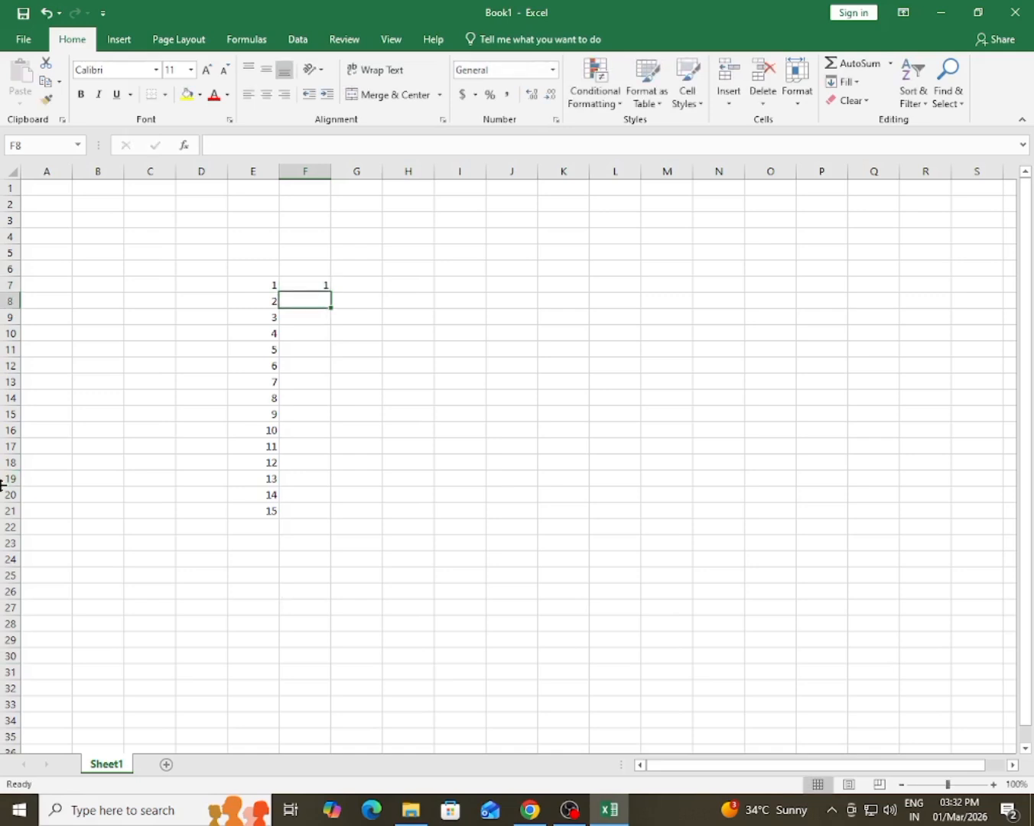
{"action": "left_click", "coordinate": [302, 280]}
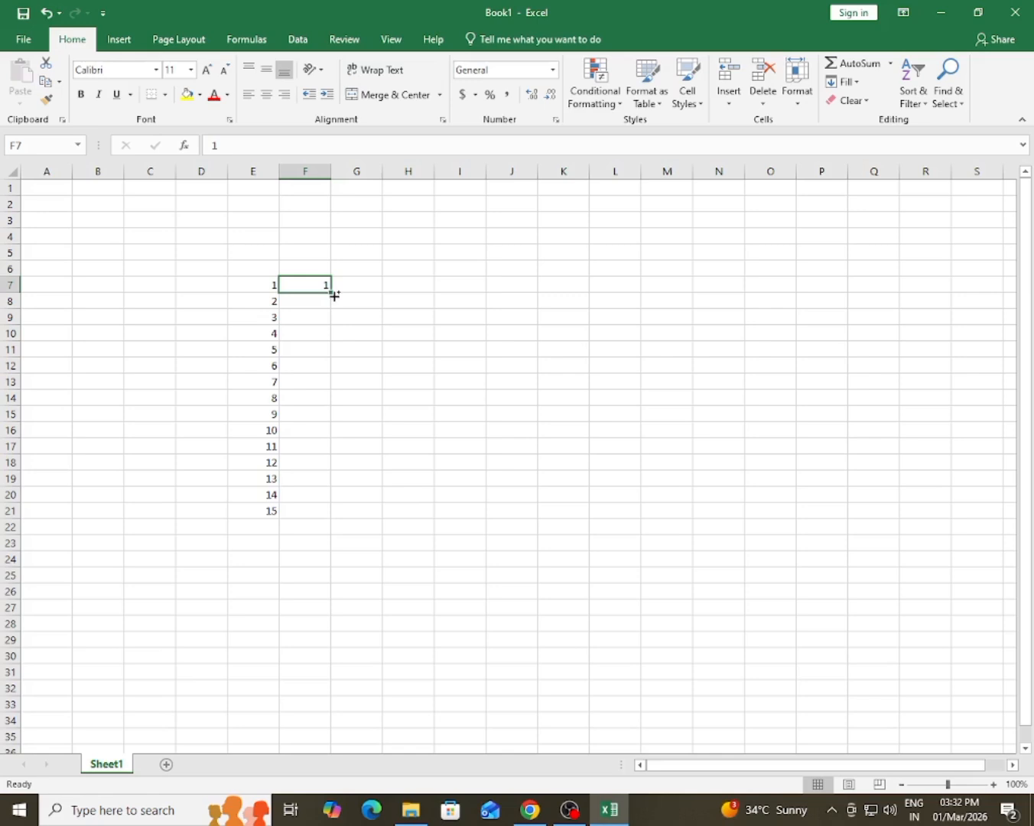
{"action": "left_click", "coordinate": [335, 295], "text": "ctrl"}
{"action": "left_click", "coordinate": [324, 286]}
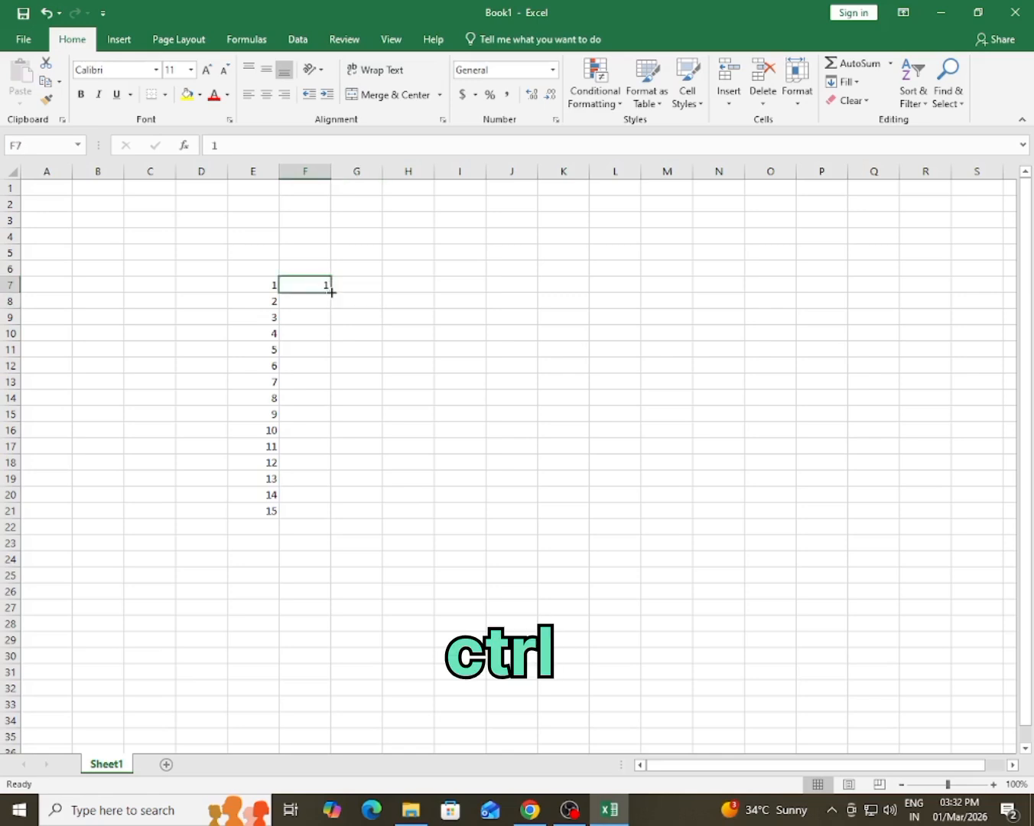
{"action": "left_click_drag", "start_coordinate": [332, 292], "coordinate": [321, 526]}
{"action": "left_click", "coordinate": [297, 413]}
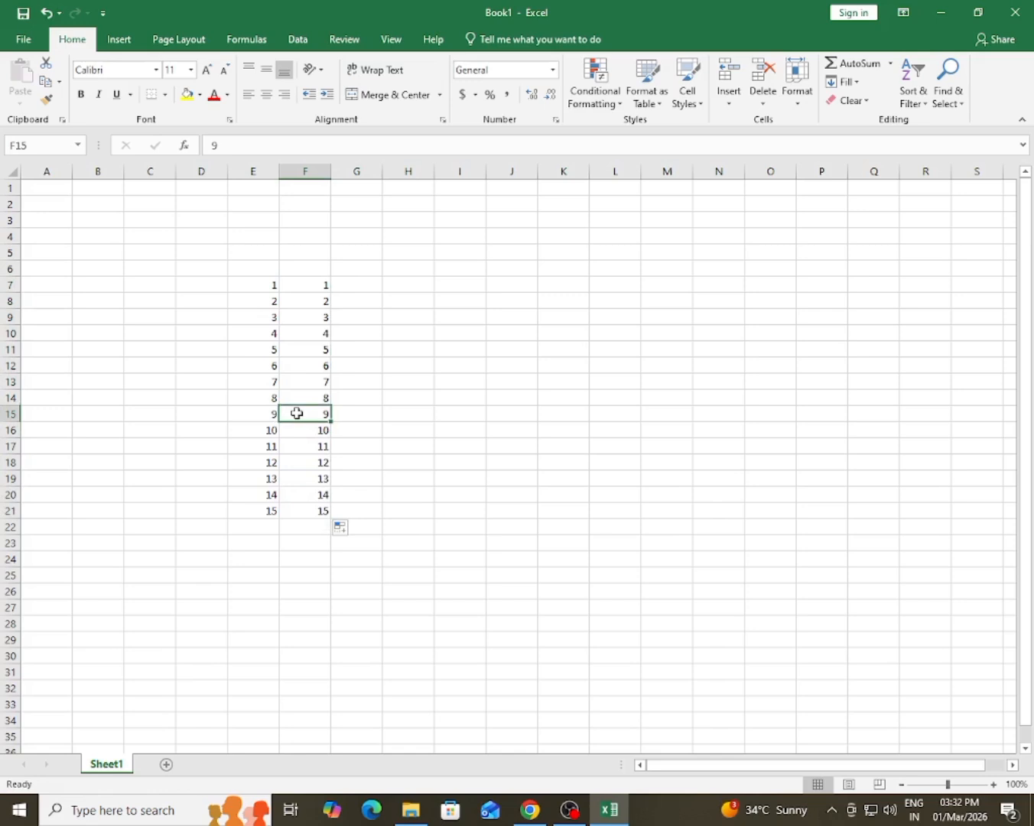
{"action": "left_click_drag", "start_coordinate": [300, 304], "coordinate": [324, 510]}
{"action": "left_click", "coordinate": [437, 445]}
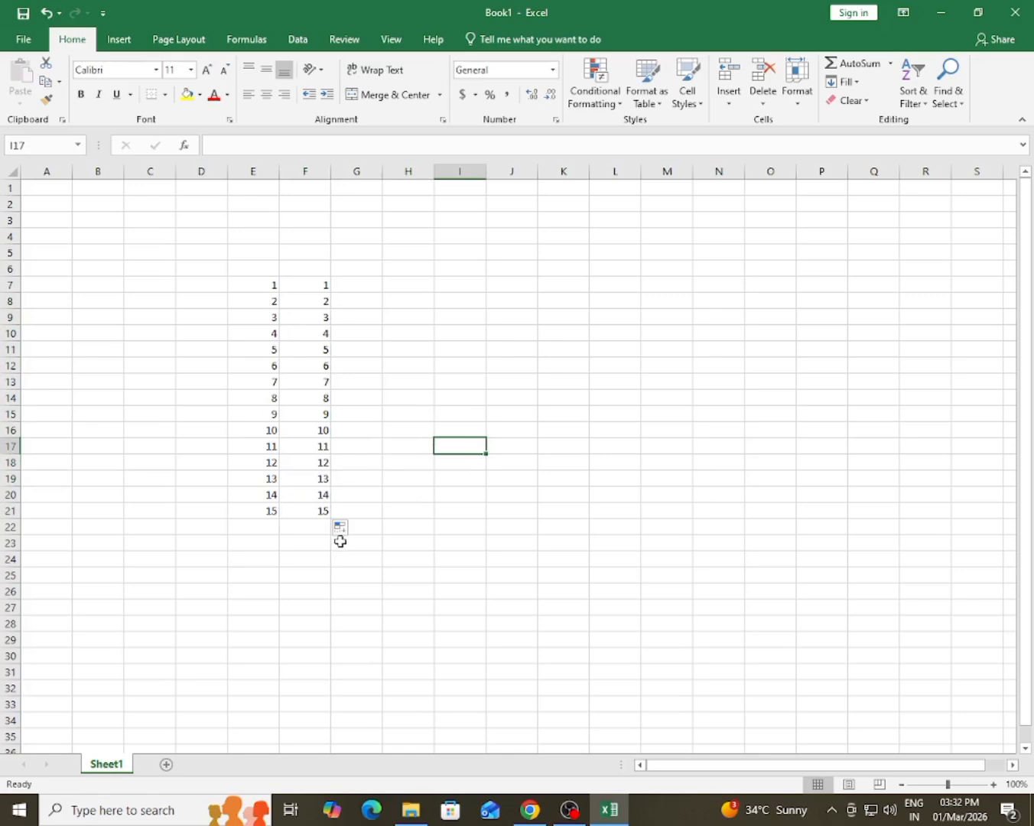
{"action": "double_click", "coordinate": [505, 590]}
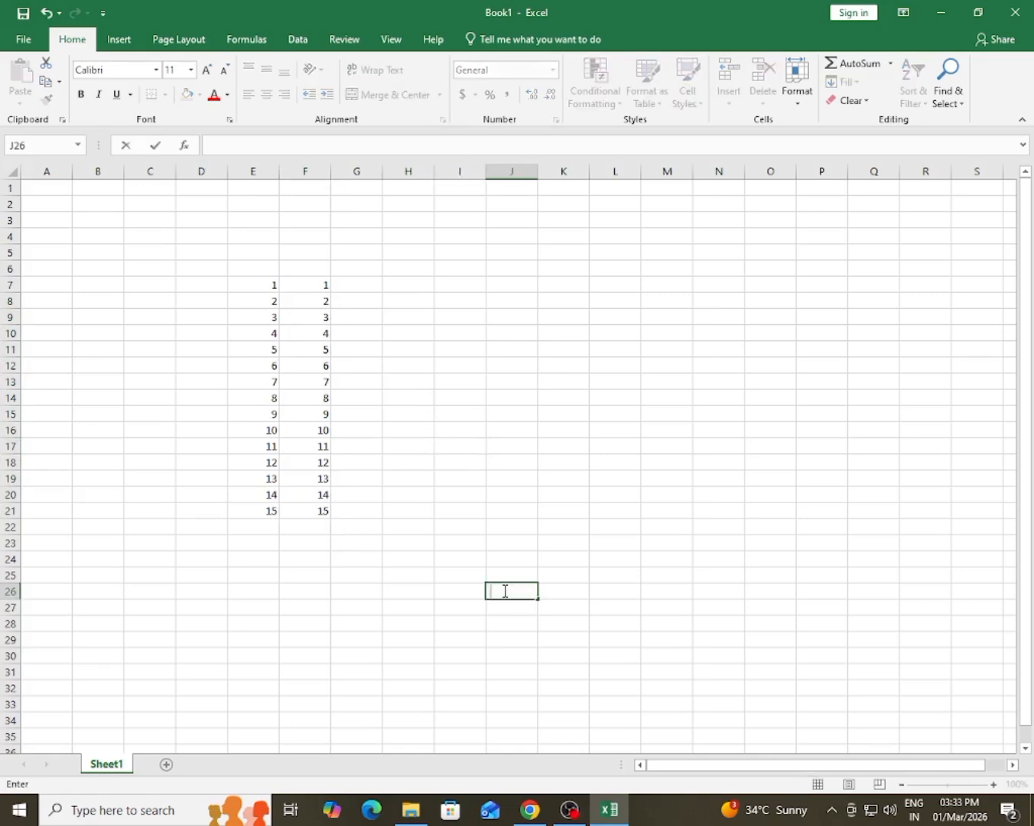
{"action": "left_click", "coordinate": [591, 433]}
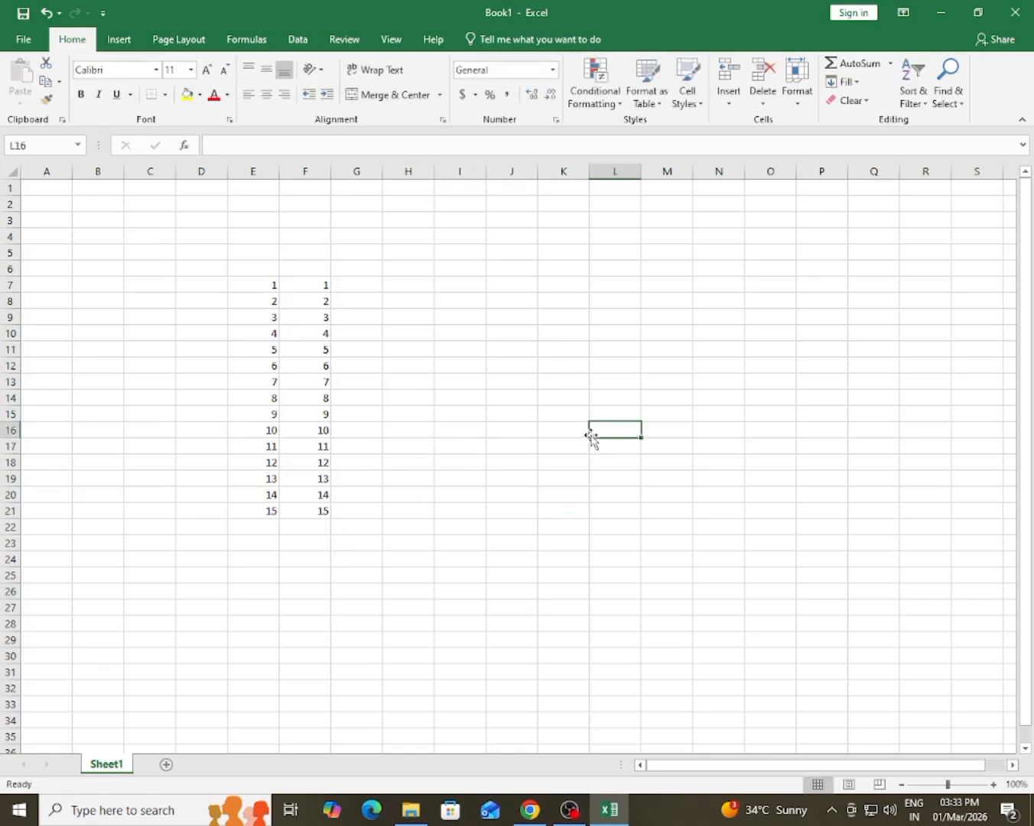
- Enter Sunday in cell K11 and autofill the weekday names down to K28
{"action": "left_click", "coordinate": [560, 350]}
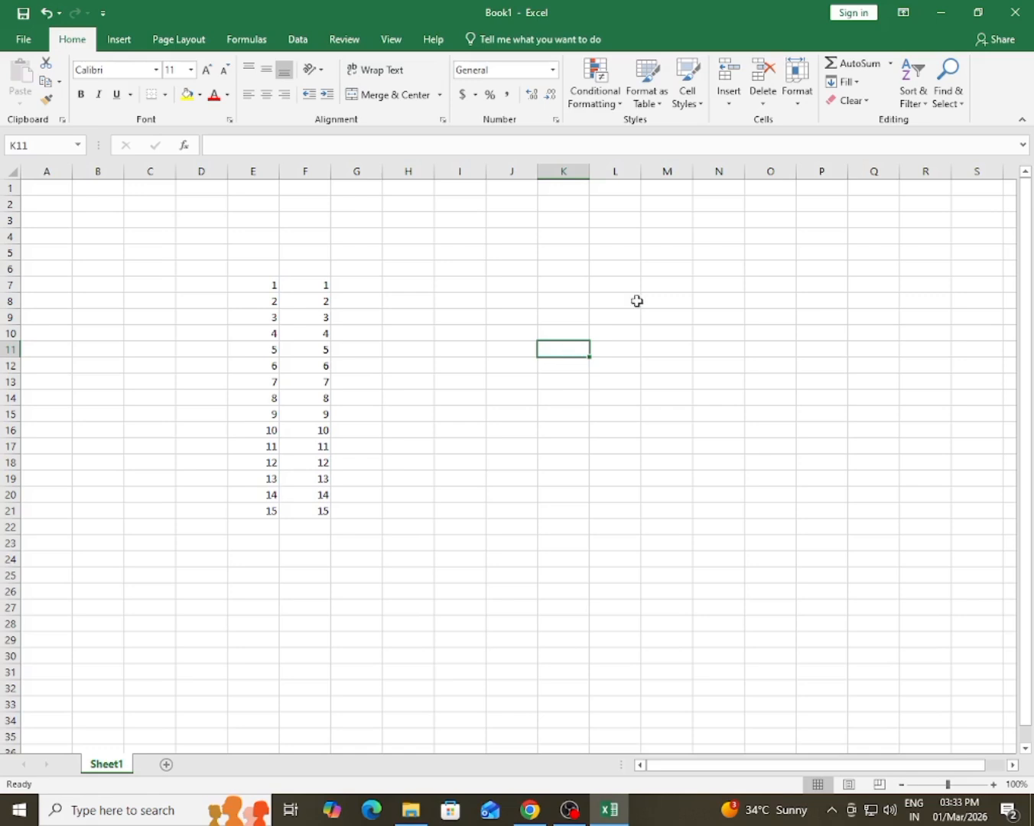
{"action": "type", "text": "sunday"}
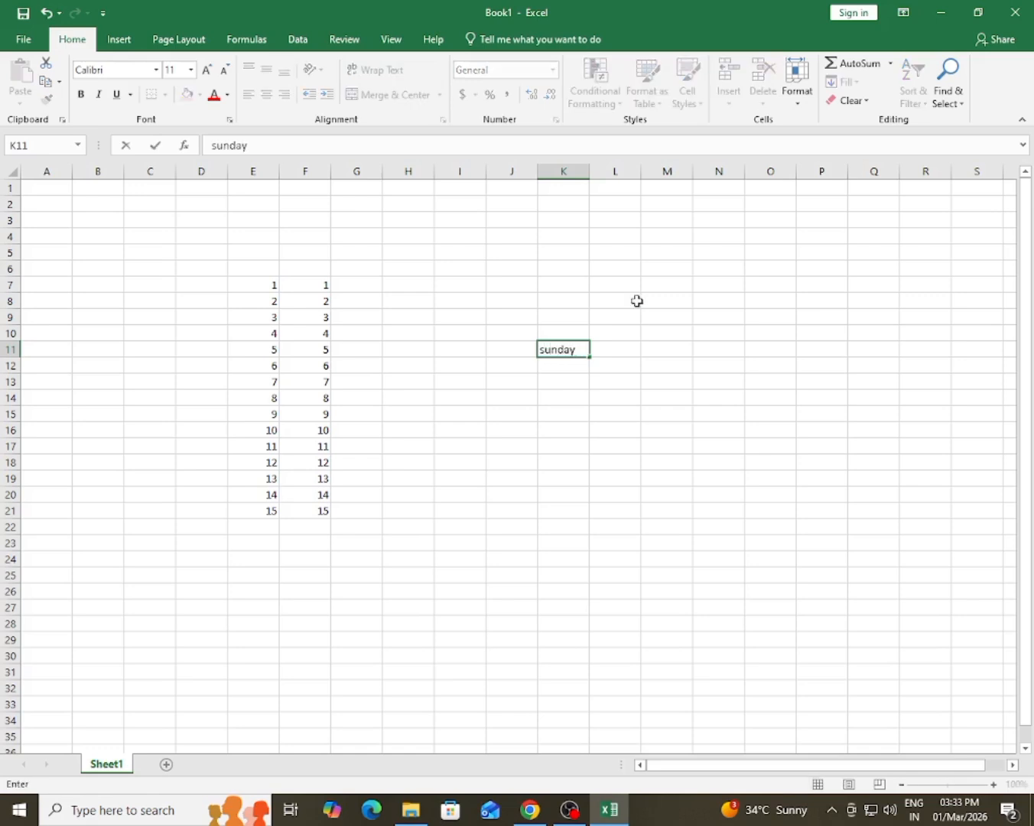
{"action": "left_click", "coordinate": [726, 346]}
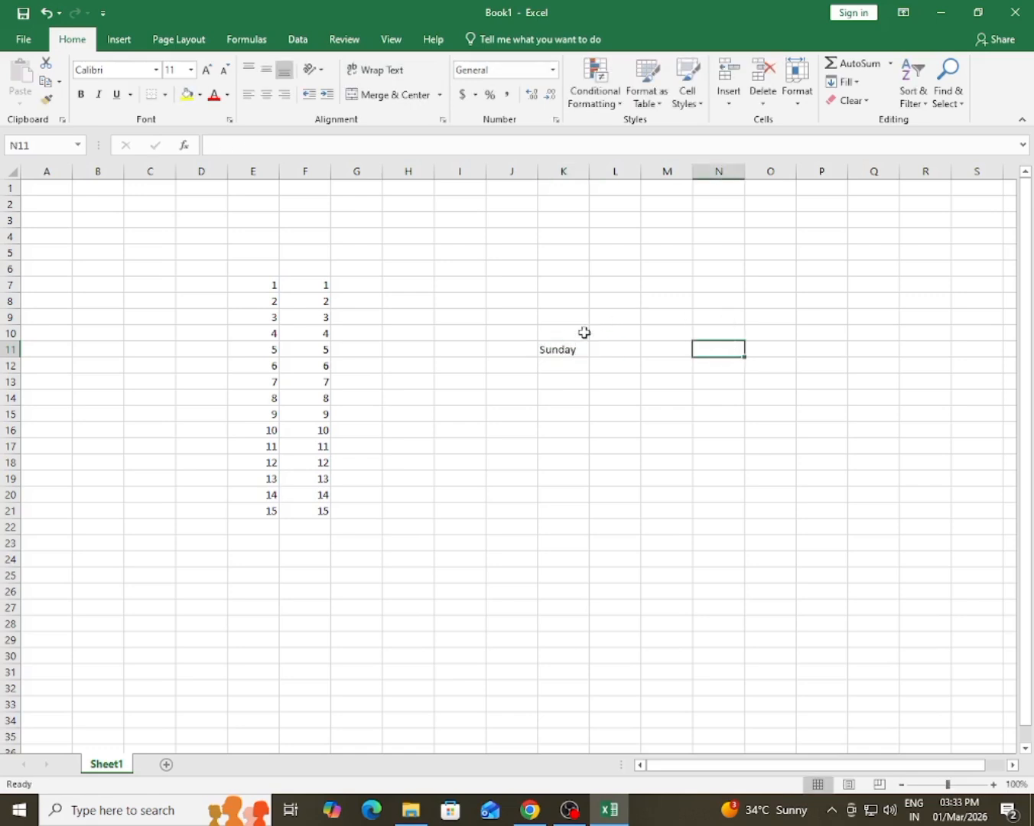
{"action": "left_click", "coordinate": [564, 355]}
{"action": "left_click_drag", "start_coordinate": [590, 358], "coordinate": [572, 637]}
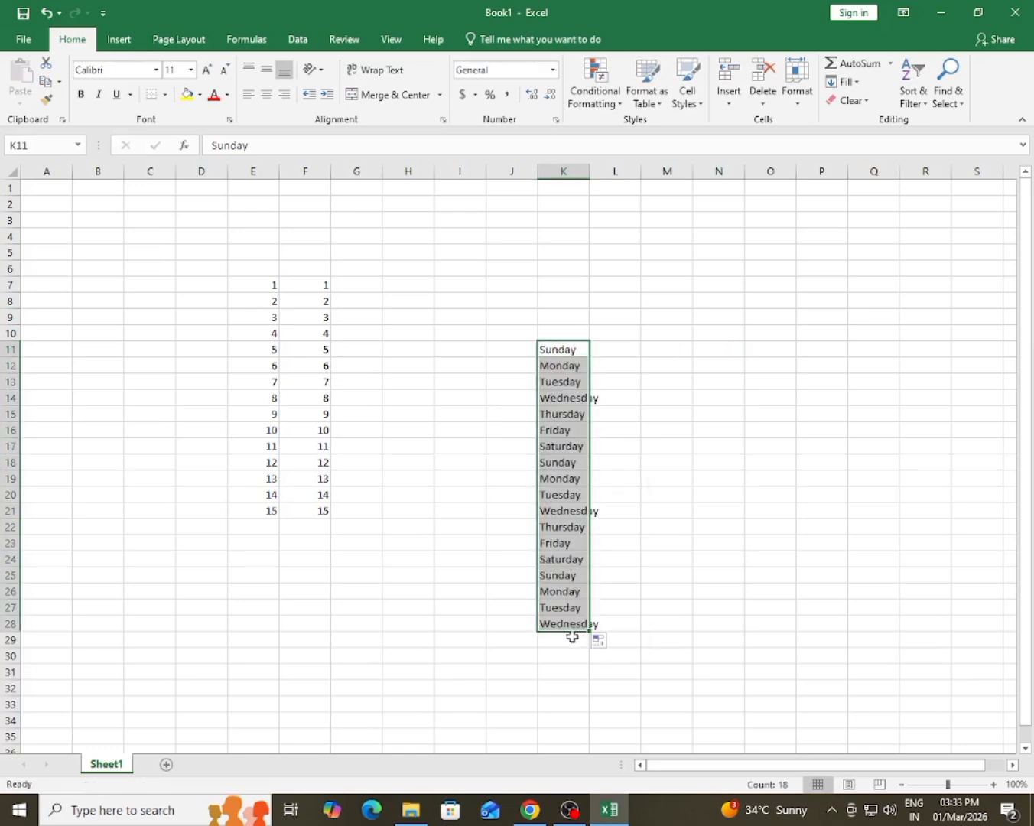
{"action": "left_click", "coordinate": [665, 545]}
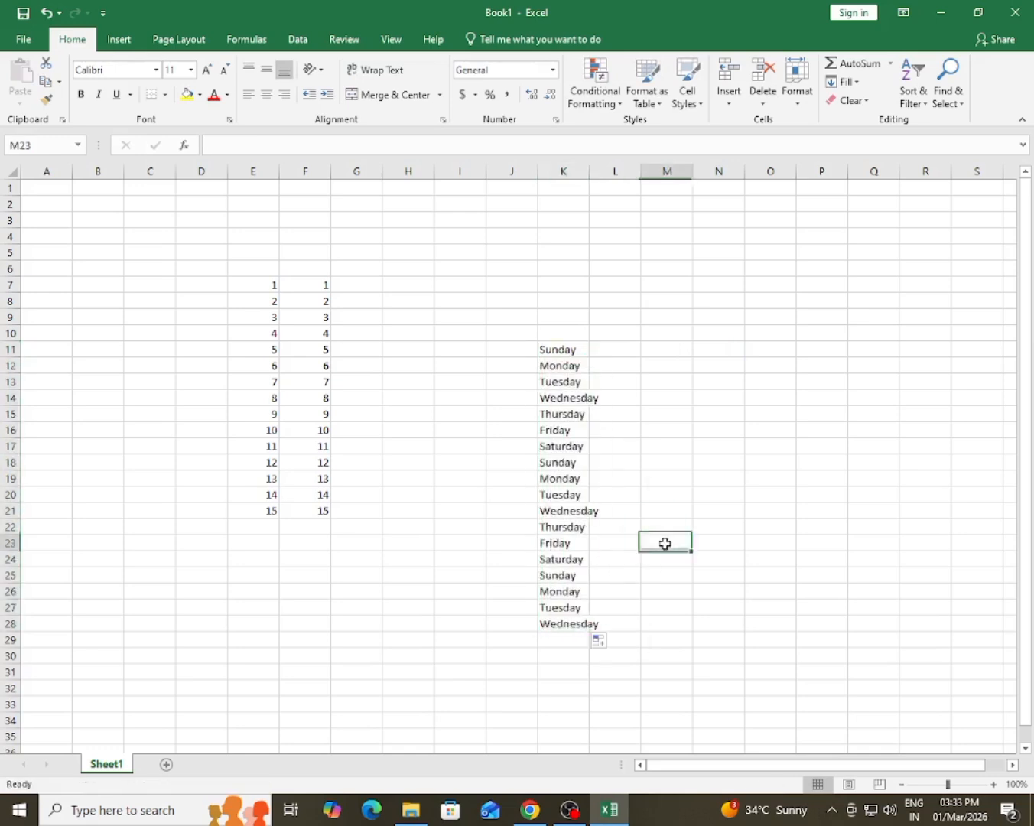
- Enter february in cell M11 and autofill the month names down to M21
{"action": "left_click", "coordinate": [672, 350]}
{"action": "type", "text": "f"}
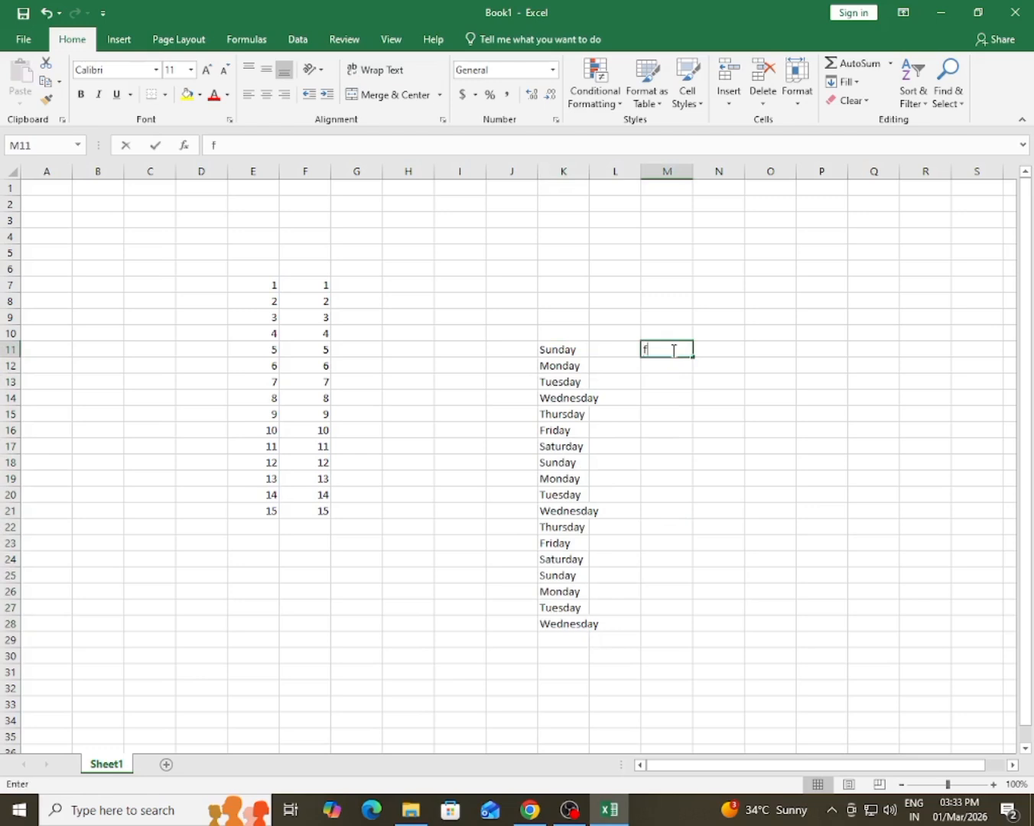
{"action": "type", "text": "ebar"}
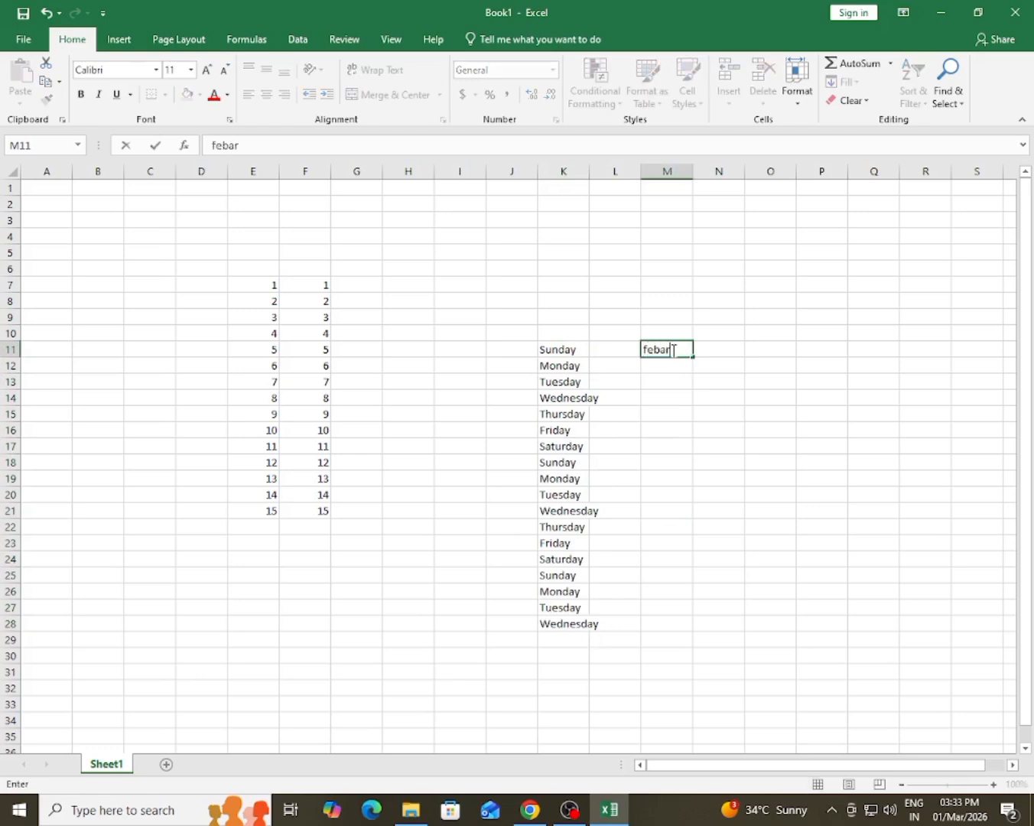
{"action": "key", "text": "BackSpace"}
{"action": "key", "text": "BackSpace"}
{"action": "type", "text": "ruary"}
{"action": "key", "text": "Return"}
{"action": "left_click", "coordinate": [671, 350]}
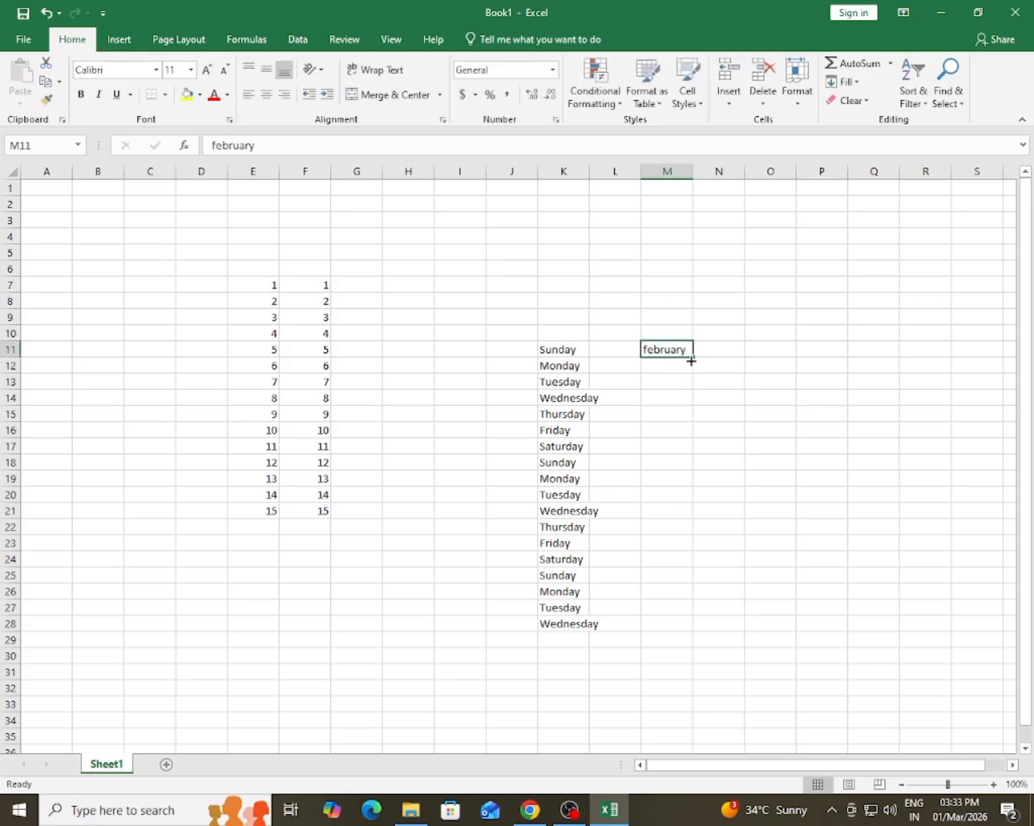
{"action": "left_click_drag", "start_coordinate": [691, 359], "coordinate": [684, 520]}
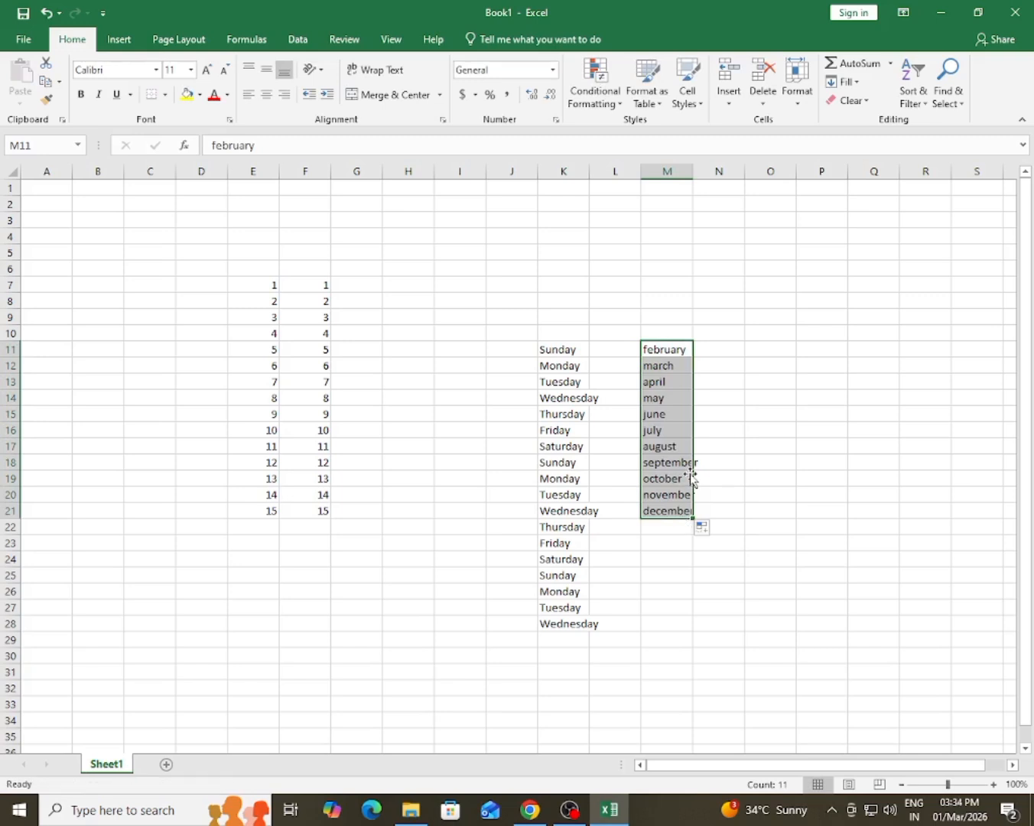
{"action": "left_click", "coordinate": [761, 637]}
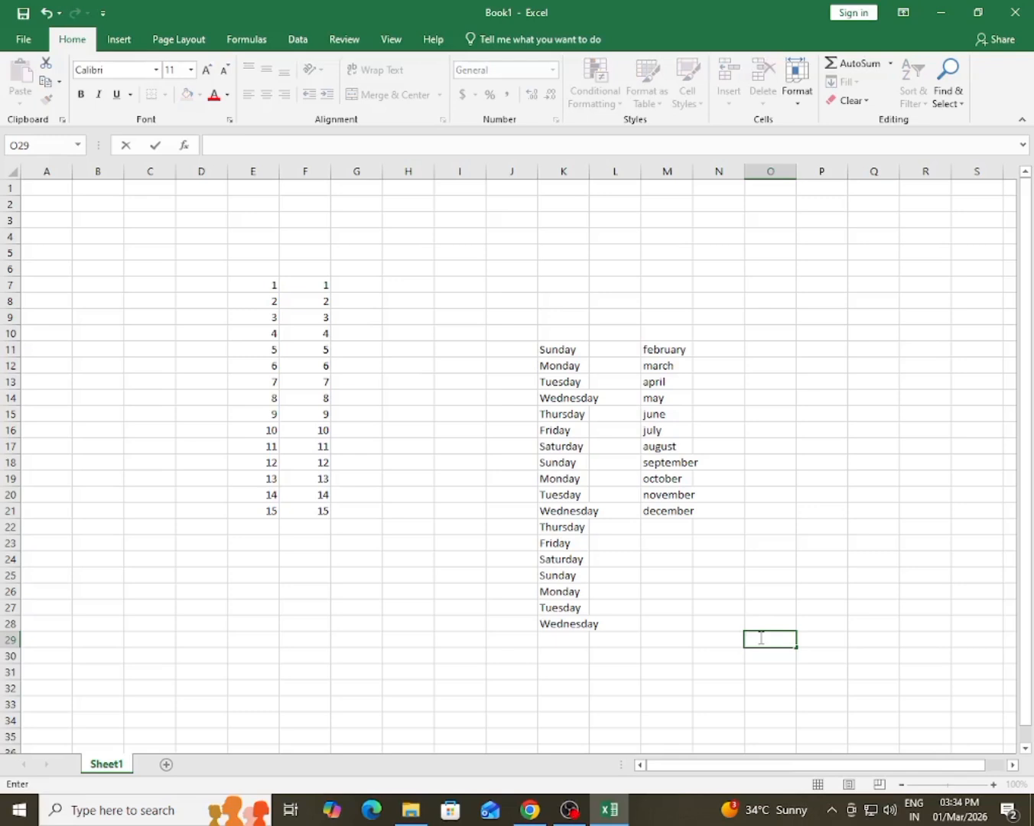
- Examine the Fill Series settings for direction, type, step value and stop value, and close them without applying
{"action": "left_click", "coordinate": [832, 463]}
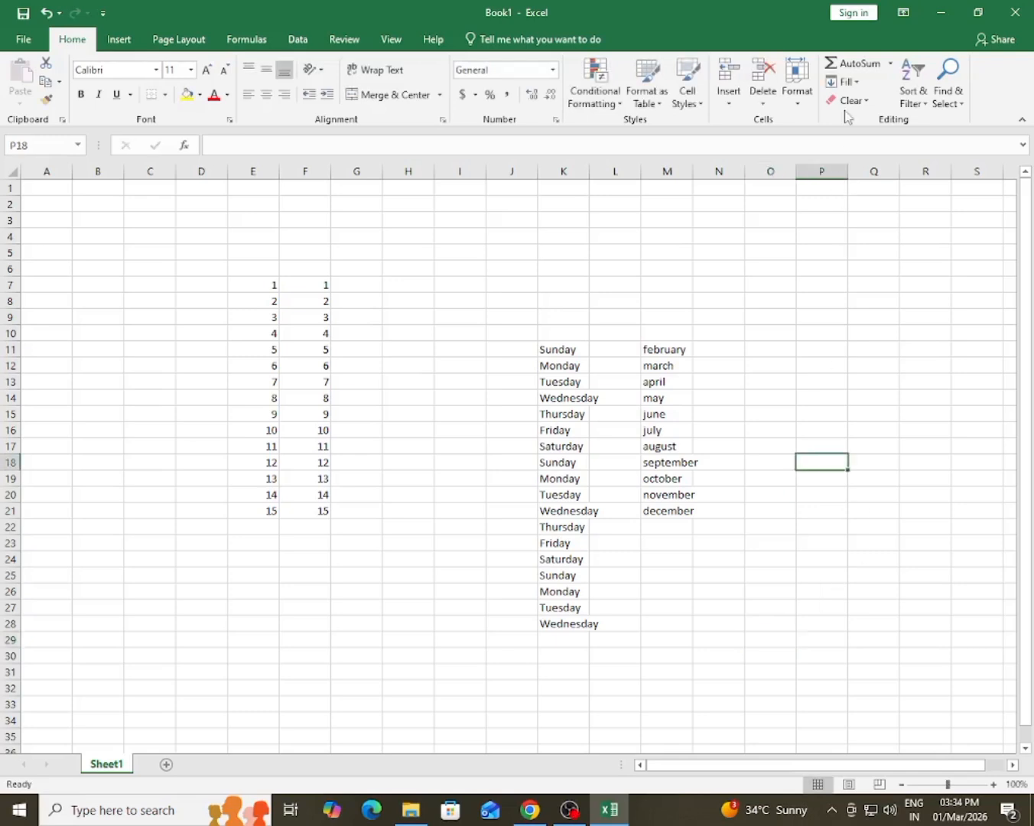
{"action": "left_click", "coordinate": [846, 82]}
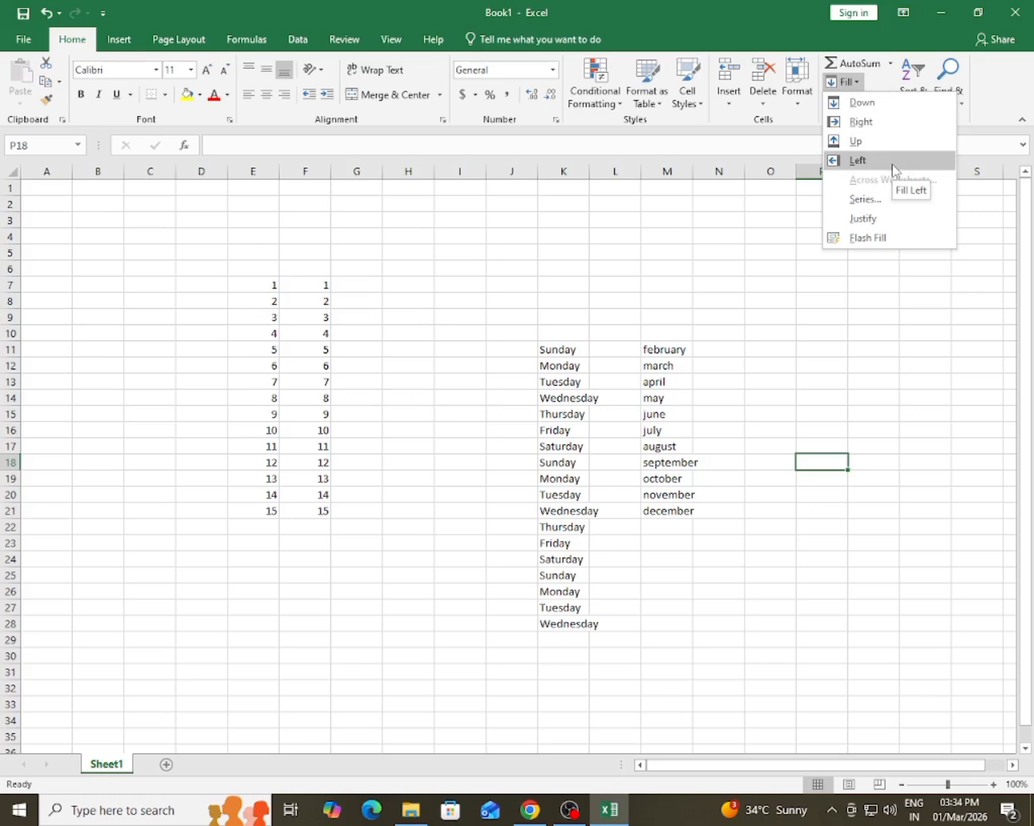
{"action": "left_click", "coordinate": [862, 199]}
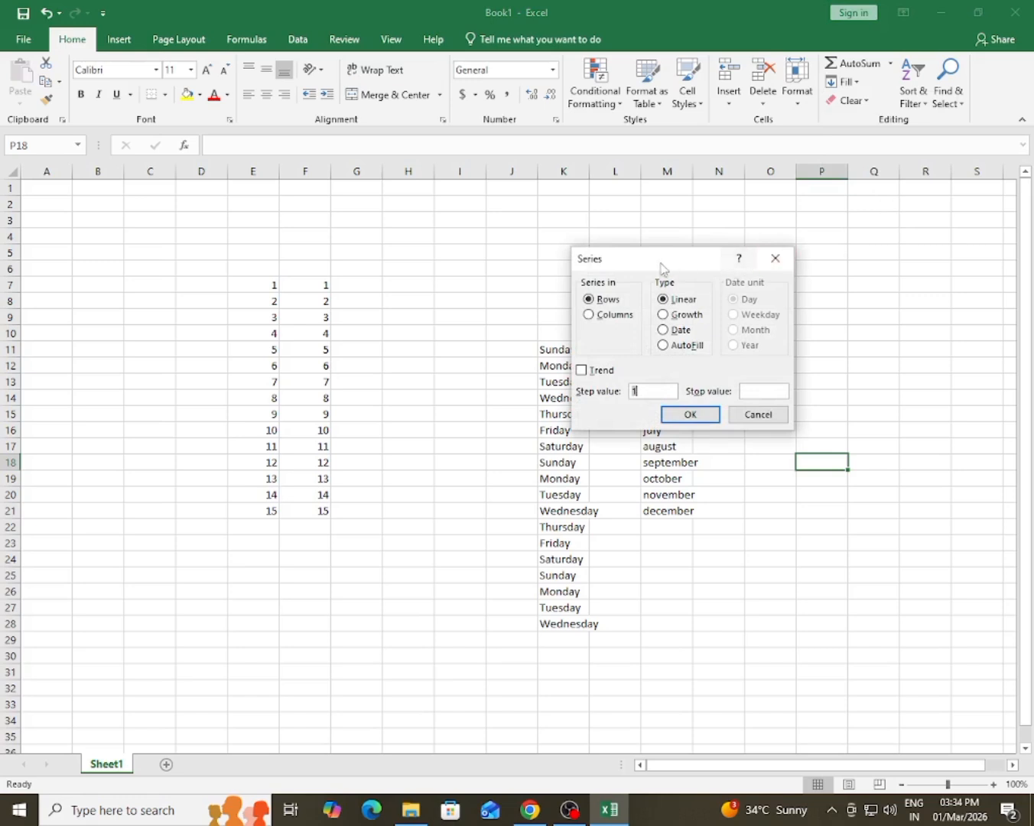
{"action": "left_click_drag", "start_coordinate": [642, 260], "coordinate": [494, 266]}
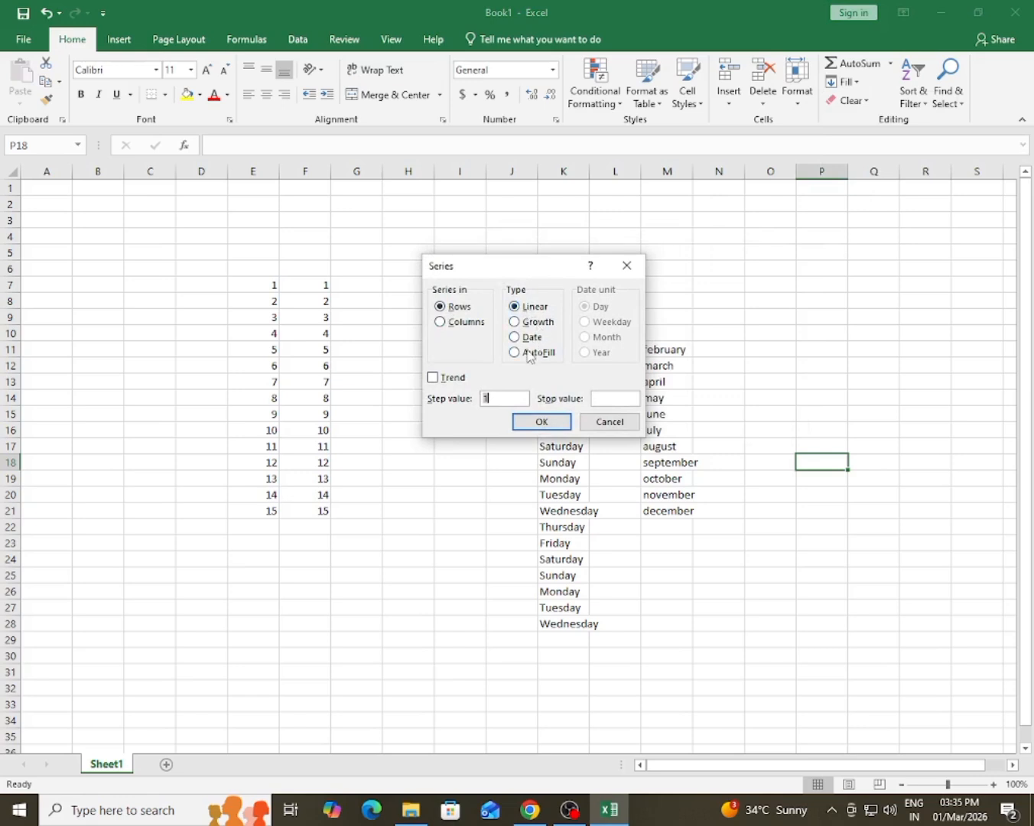
{"action": "left_click", "coordinate": [626, 266]}
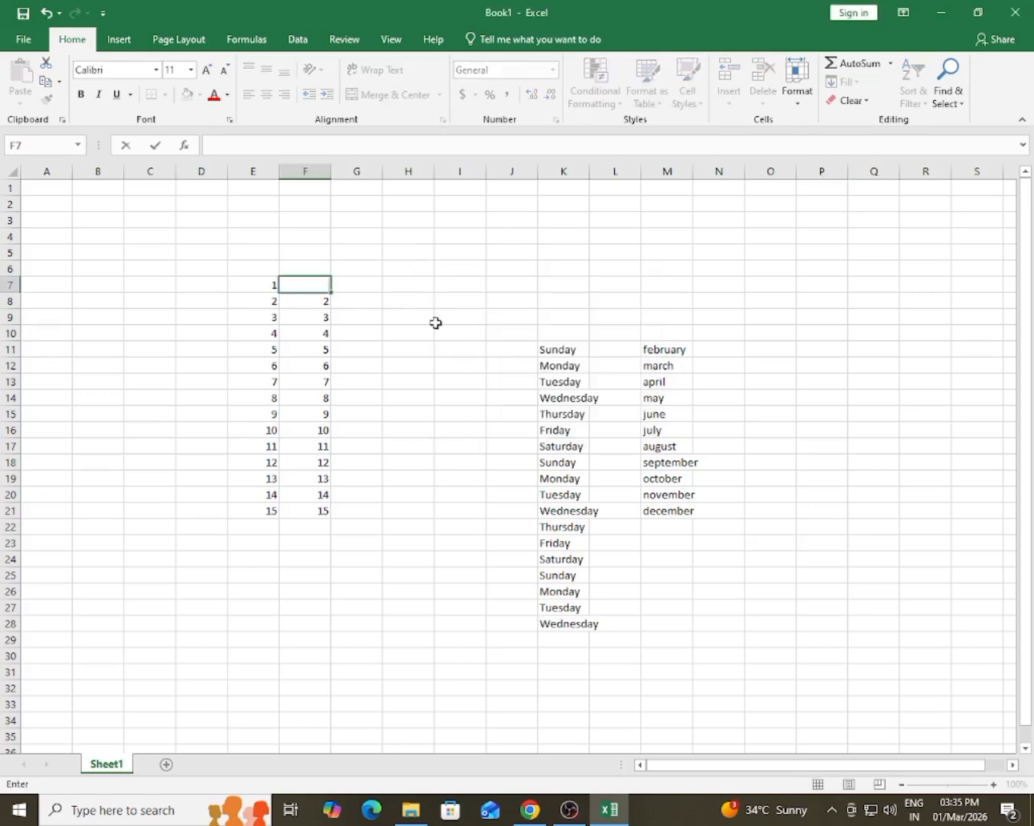
- Fill a linear series along row 7 starting from cell E7, using a step value of 1
{"action": "left_click", "coordinate": [425, 319]}
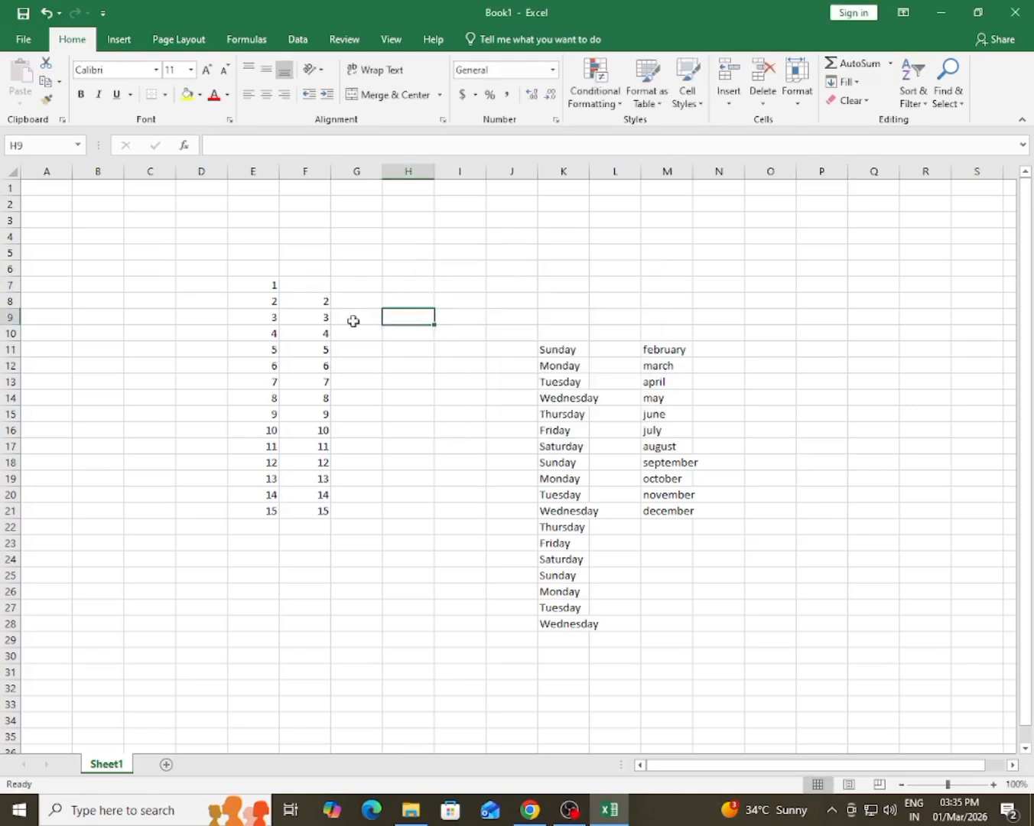
{"action": "left_click", "coordinate": [271, 283]}
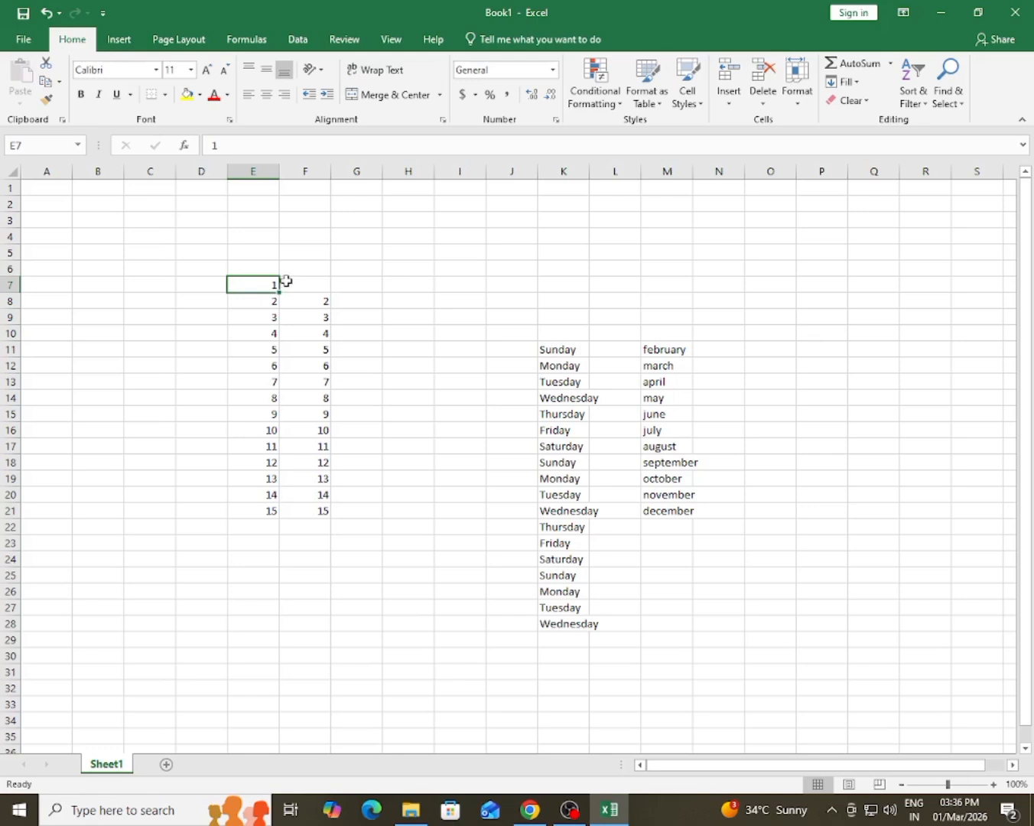
{"action": "left_click", "coordinate": [836, 83]}
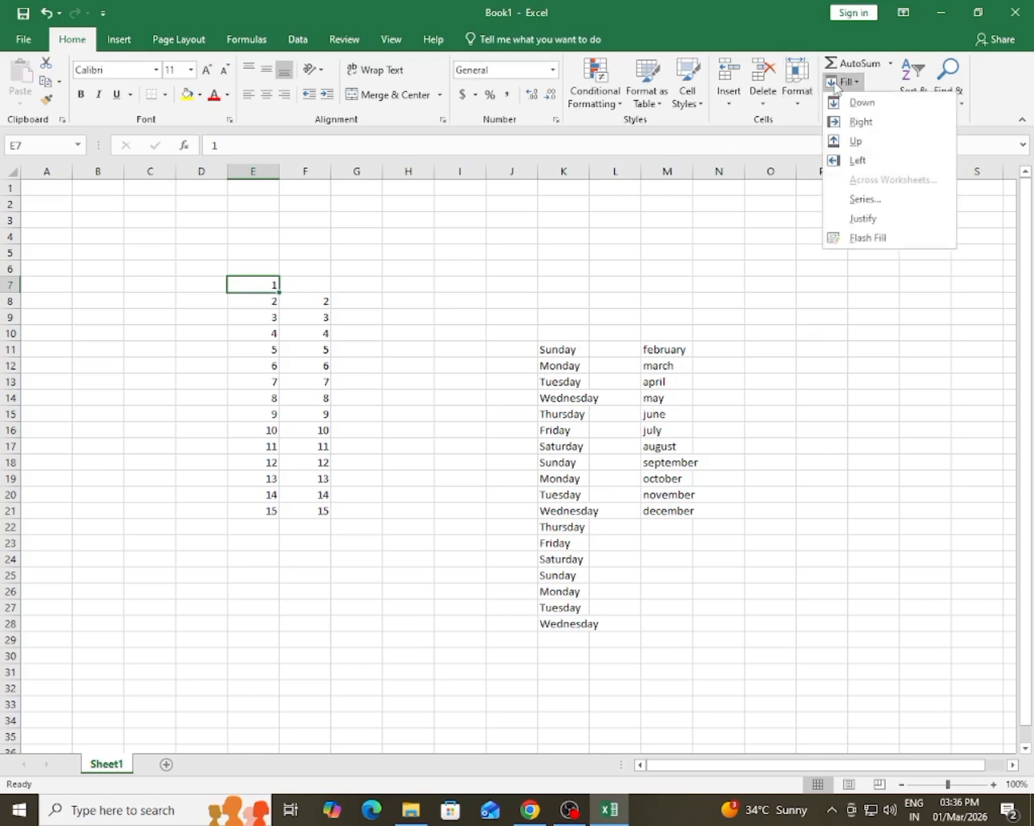
{"action": "left_click", "coordinate": [862, 204]}
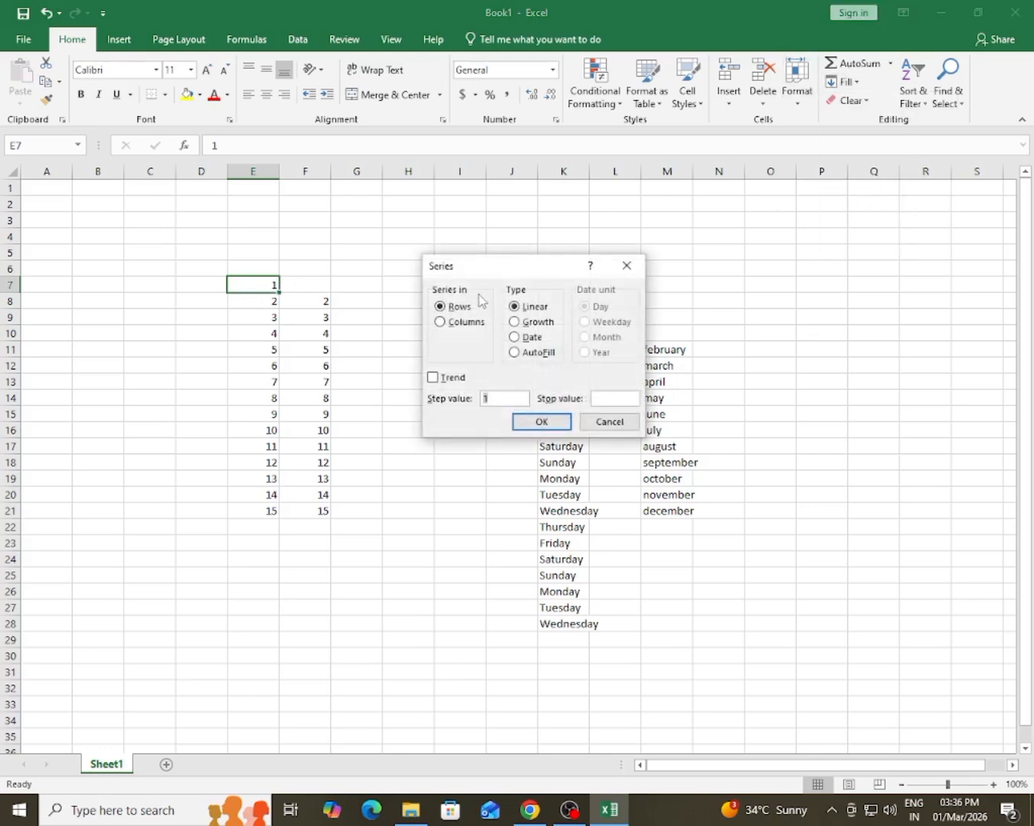
{"action": "left_click", "coordinate": [461, 308]}
{"action": "left_click", "coordinate": [495, 395]}
{"action": "left_click", "coordinate": [541, 423]}
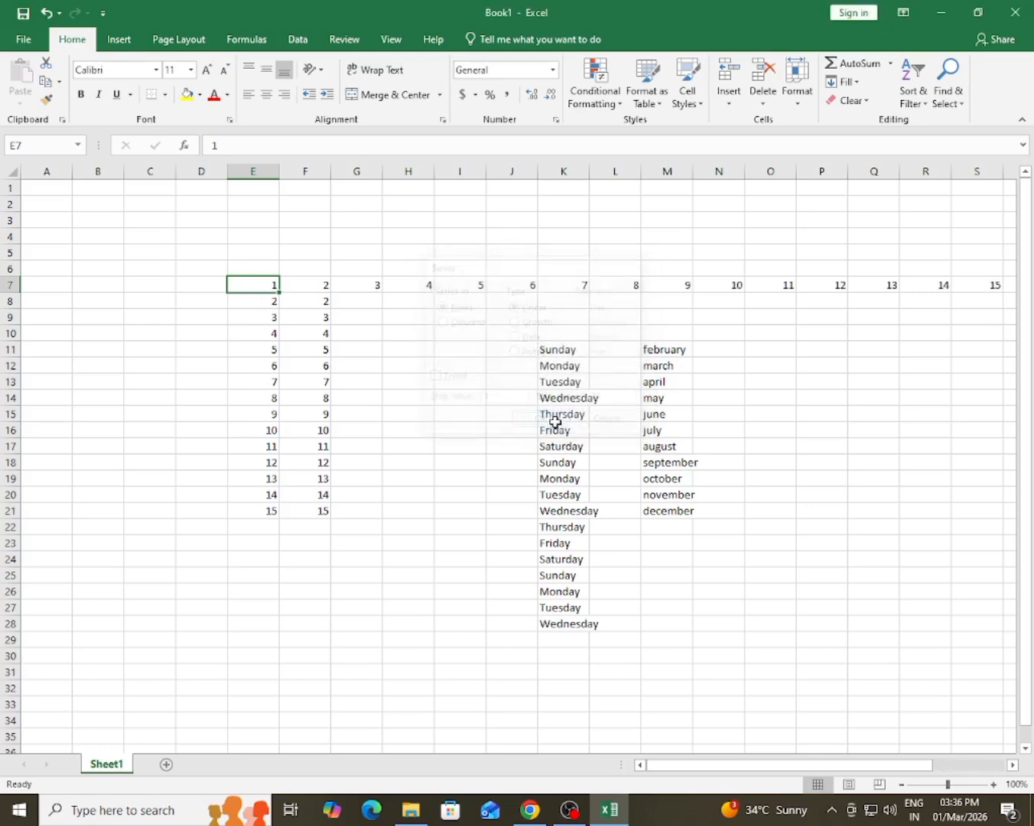
{"action": "left_click_drag", "start_coordinate": [300, 292], "coordinate": [620, 285]}
{"action": "left_click", "coordinate": [706, 289]}
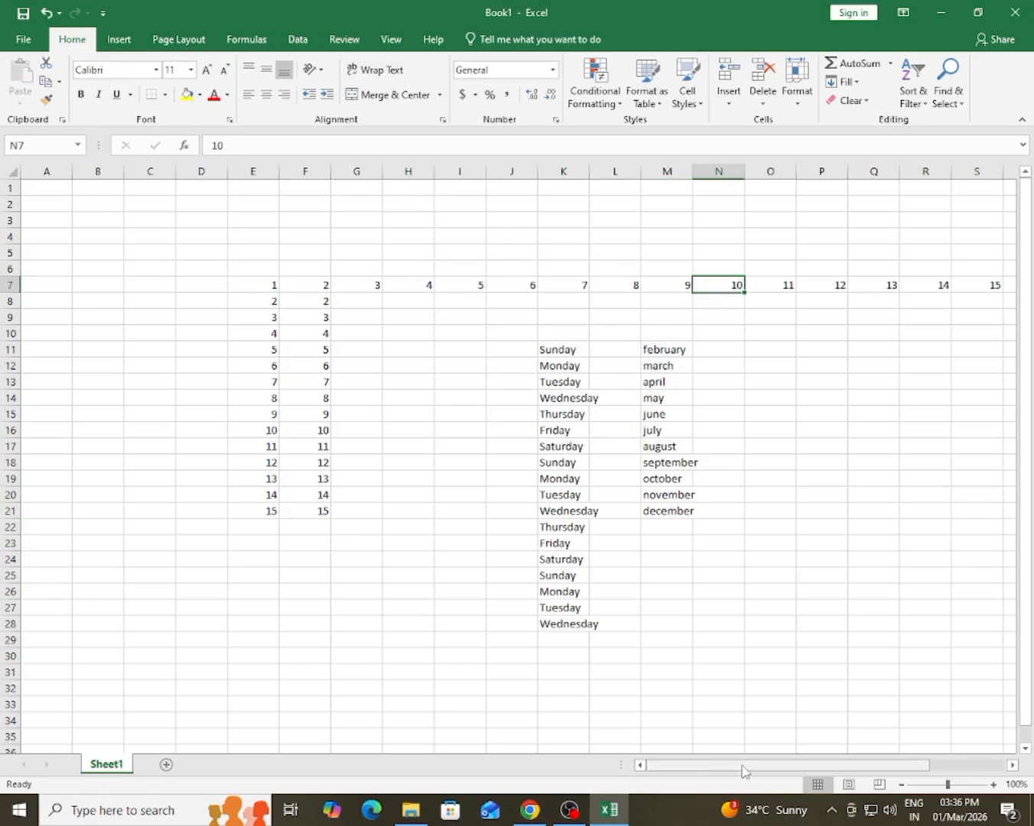
{"action": "left_click_drag", "start_coordinate": [715, 761], "coordinate": [836, 764]}
- Fill a linear series down column P from cell P7 with a step value of 1 and a stop value of 100
{"action": "left_click", "coordinate": [618, 284]}
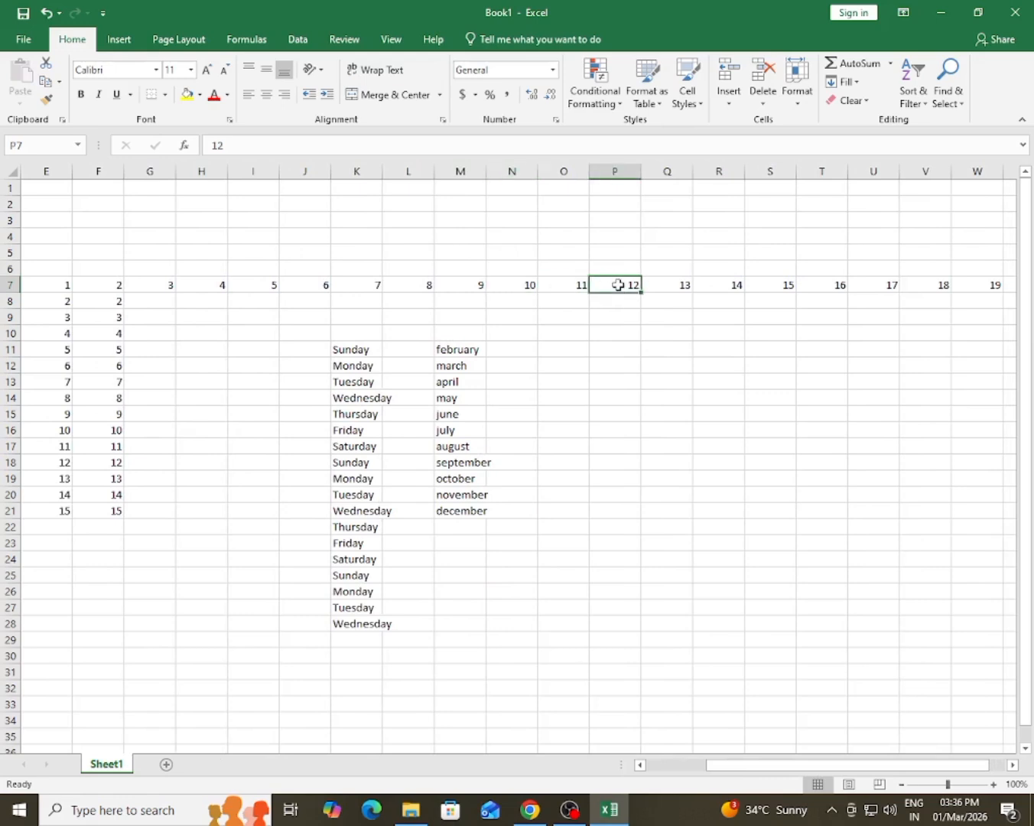
{"action": "left_click", "coordinate": [847, 81]}
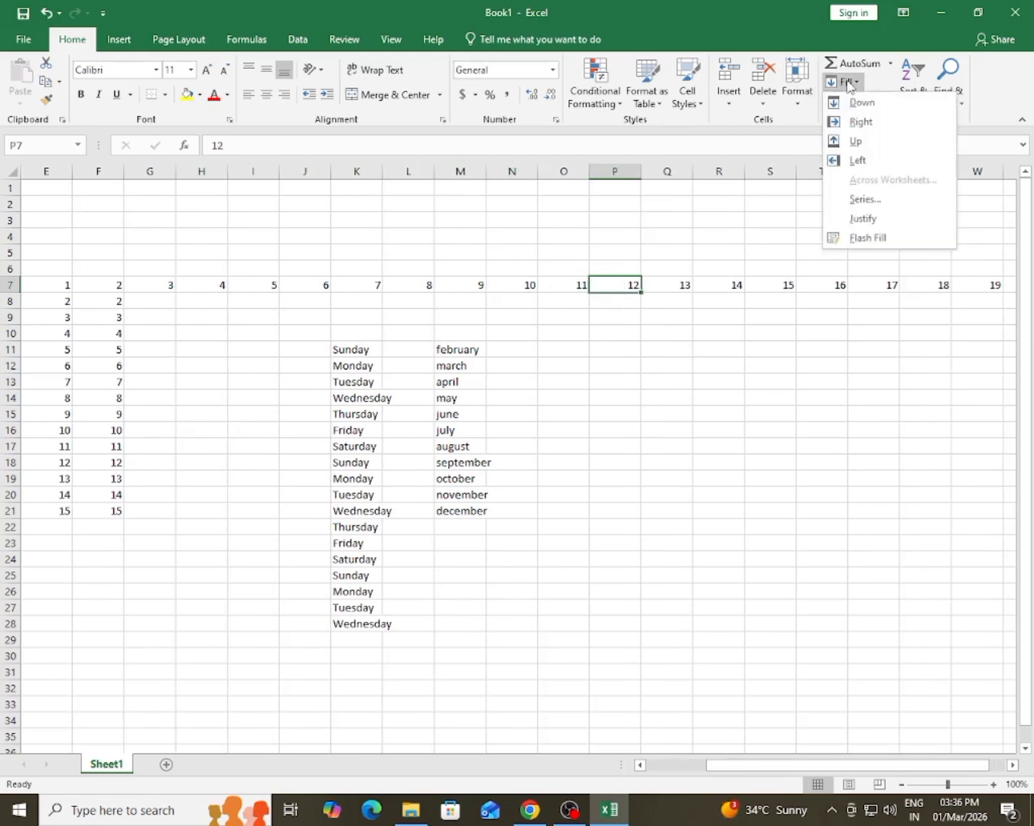
{"action": "left_click", "coordinate": [869, 200]}
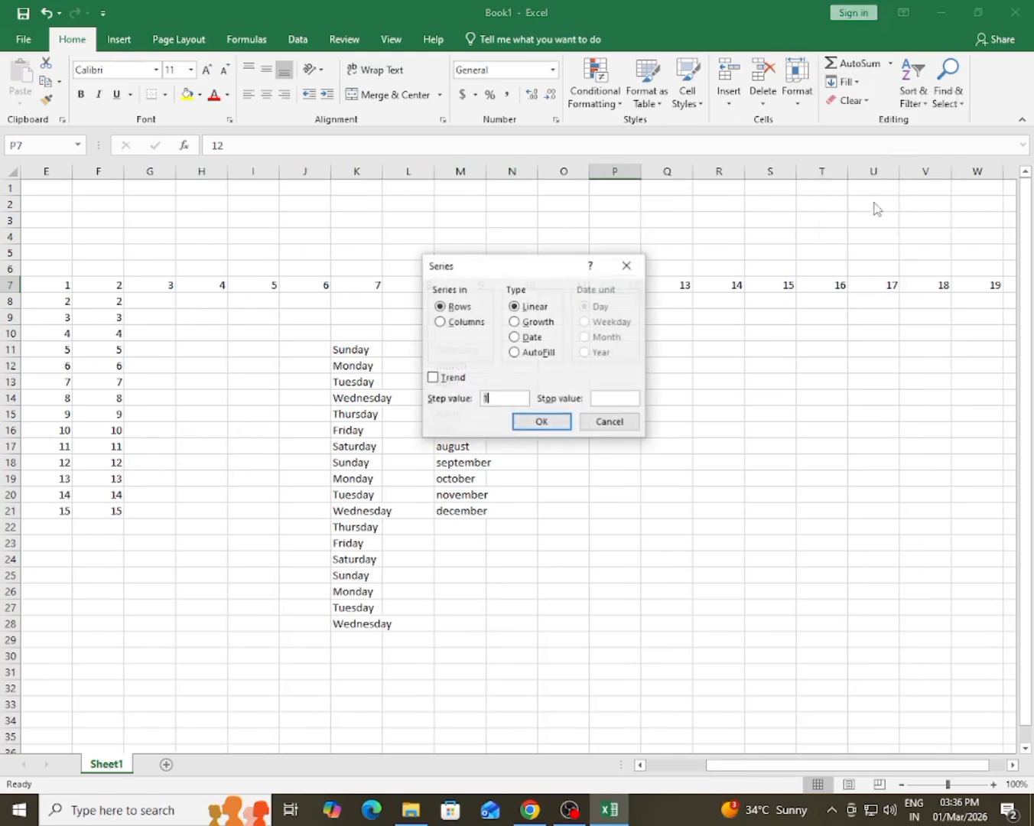
{"action": "left_click", "coordinate": [443, 323]}
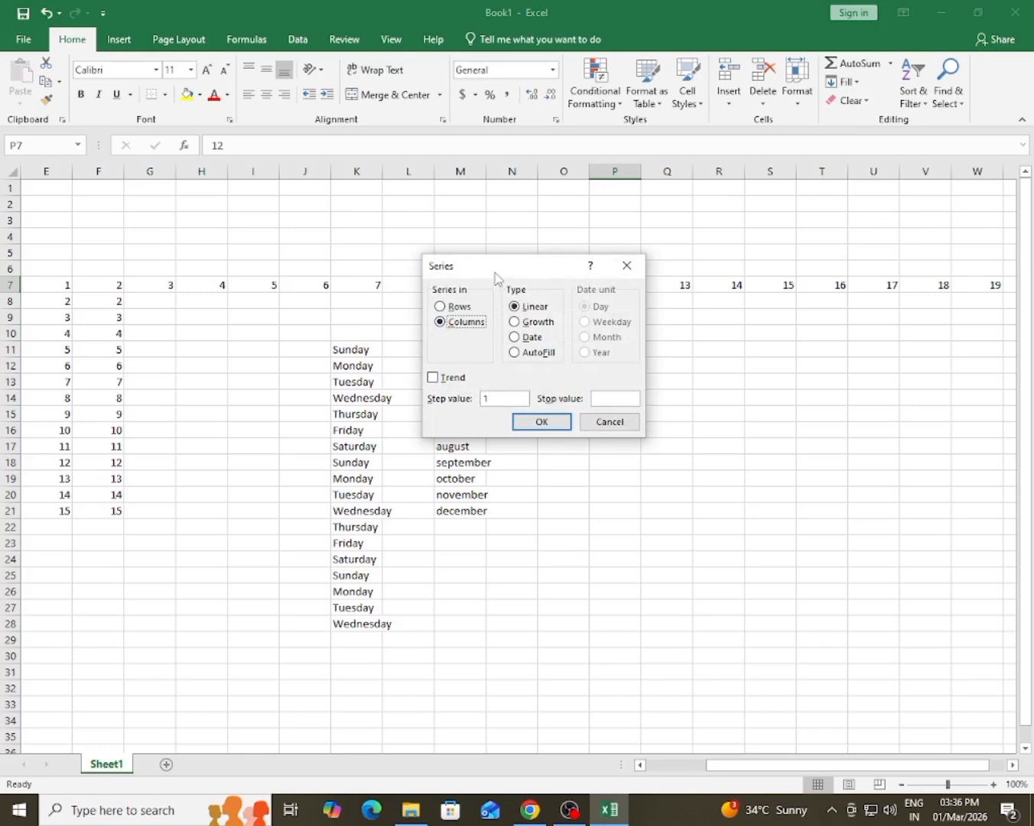
{"action": "left_click_drag", "start_coordinate": [496, 277], "coordinate": [726, 359]}
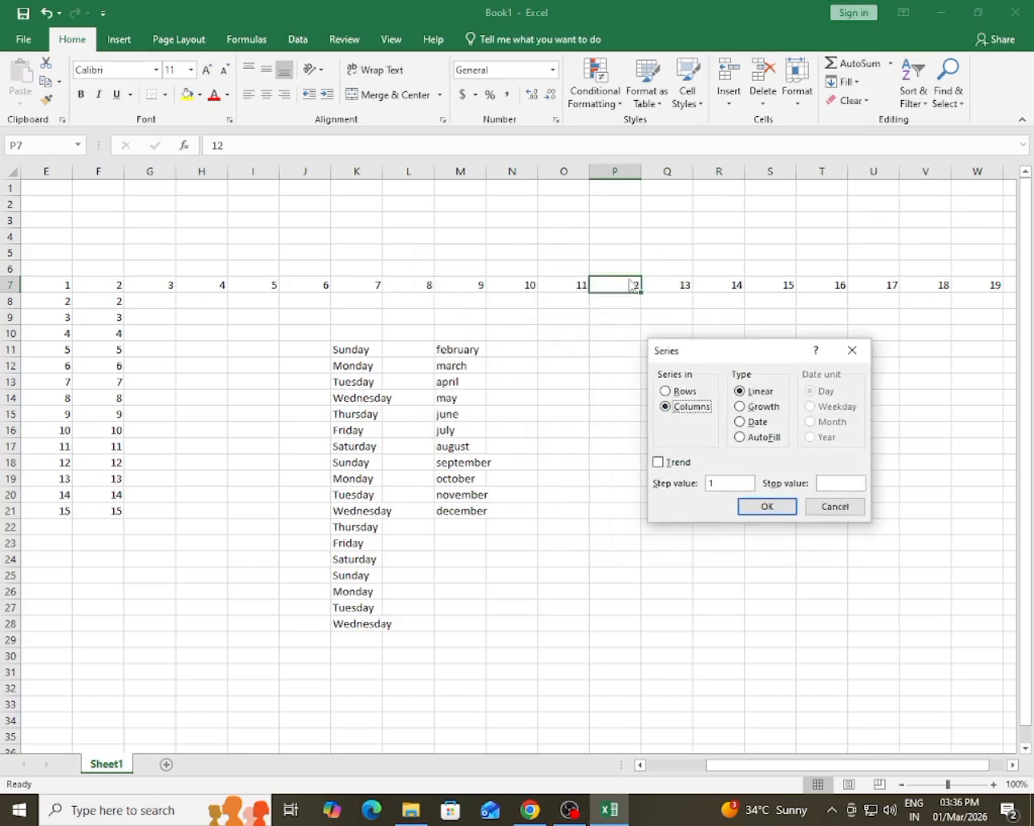
{"action": "left_click", "coordinate": [759, 392]}
{"action": "left_click", "coordinate": [828, 483]}
{"action": "type", "text": "100"}
{"action": "left_click", "coordinate": [776, 507]}
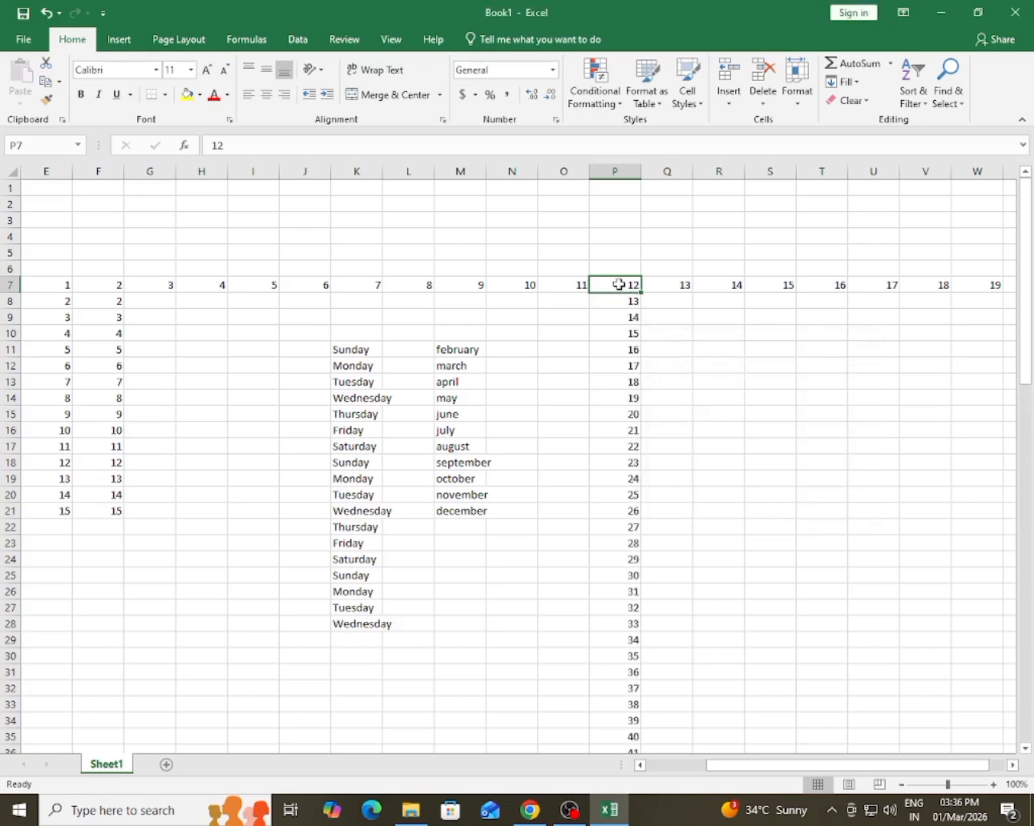
{"action": "left_click_drag", "start_coordinate": [619, 284], "coordinate": [617, 462]}
{"action": "left_click", "coordinate": [611, 526]}
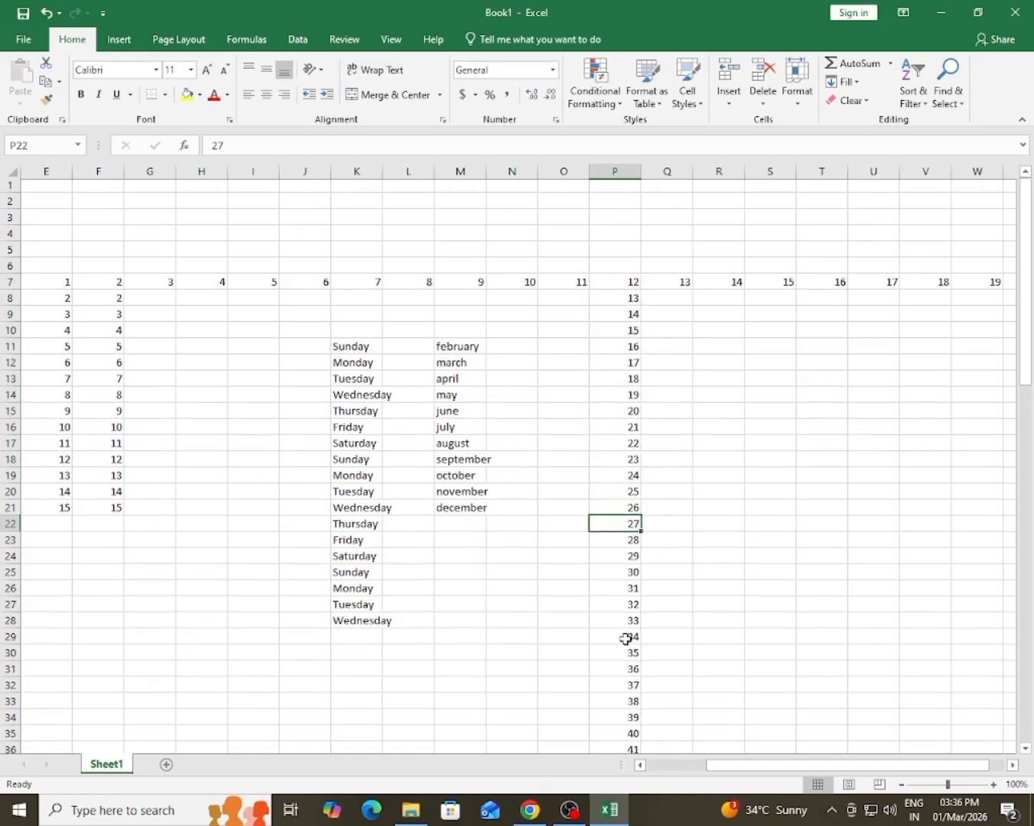
{"action": "scroll", "coordinate": [625, 639], "scroll_direction": "down", "scroll_amount": 2}
{"action": "scroll", "coordinate": [625, 640], "scroll_direction": "up", "scroll_amount": 2}
{"action": "left_click", "coordinate": [631, 285]}
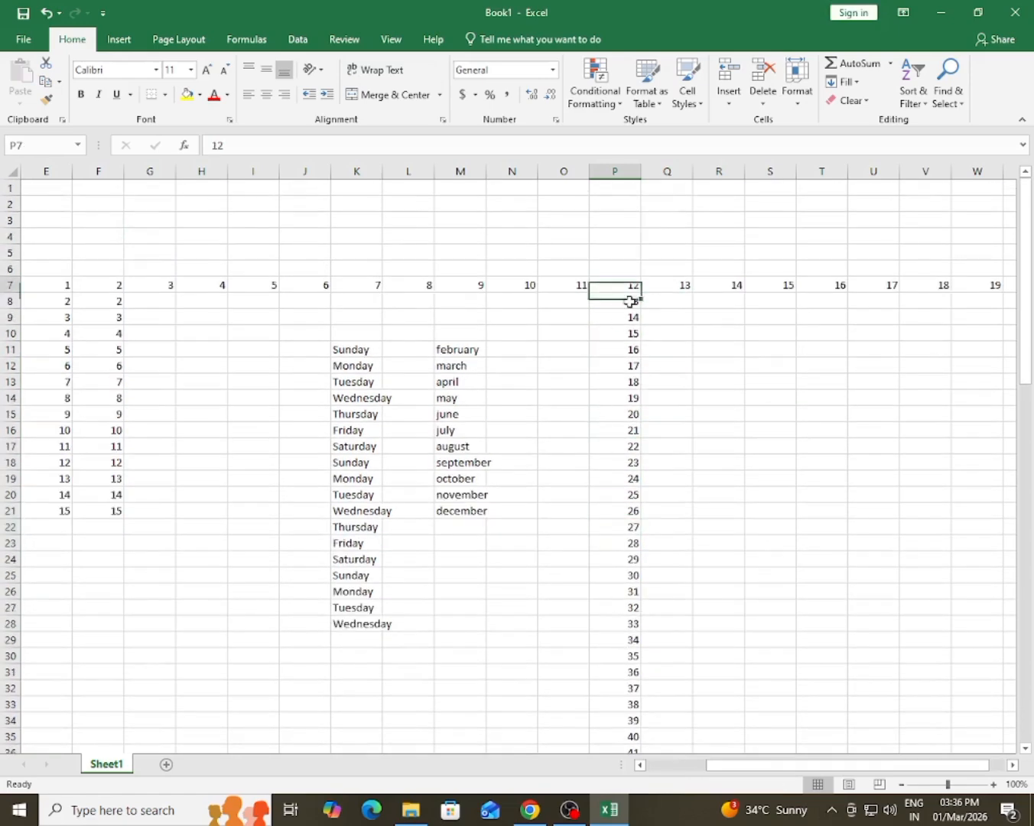
{"action": "left_click", "coordinate": [845, 81]}
{"action": "left_click", "coordinate": [859, 199]}
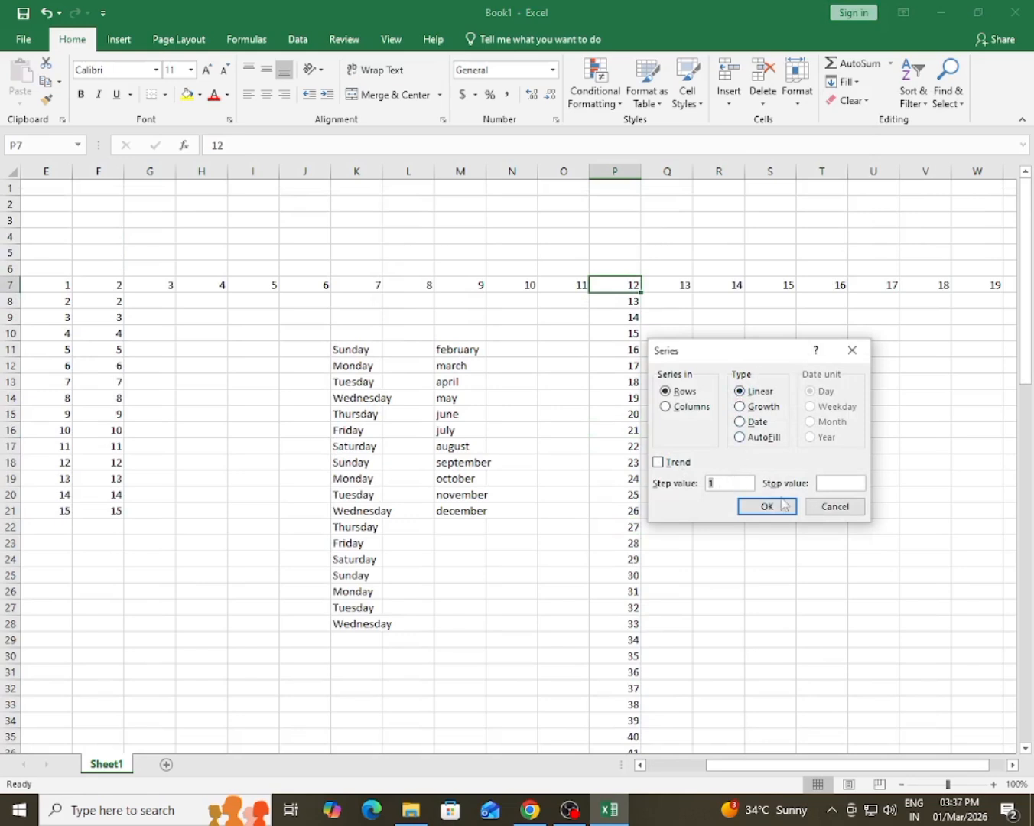
{"action": "left_click", "coordinate": [823, 510]}
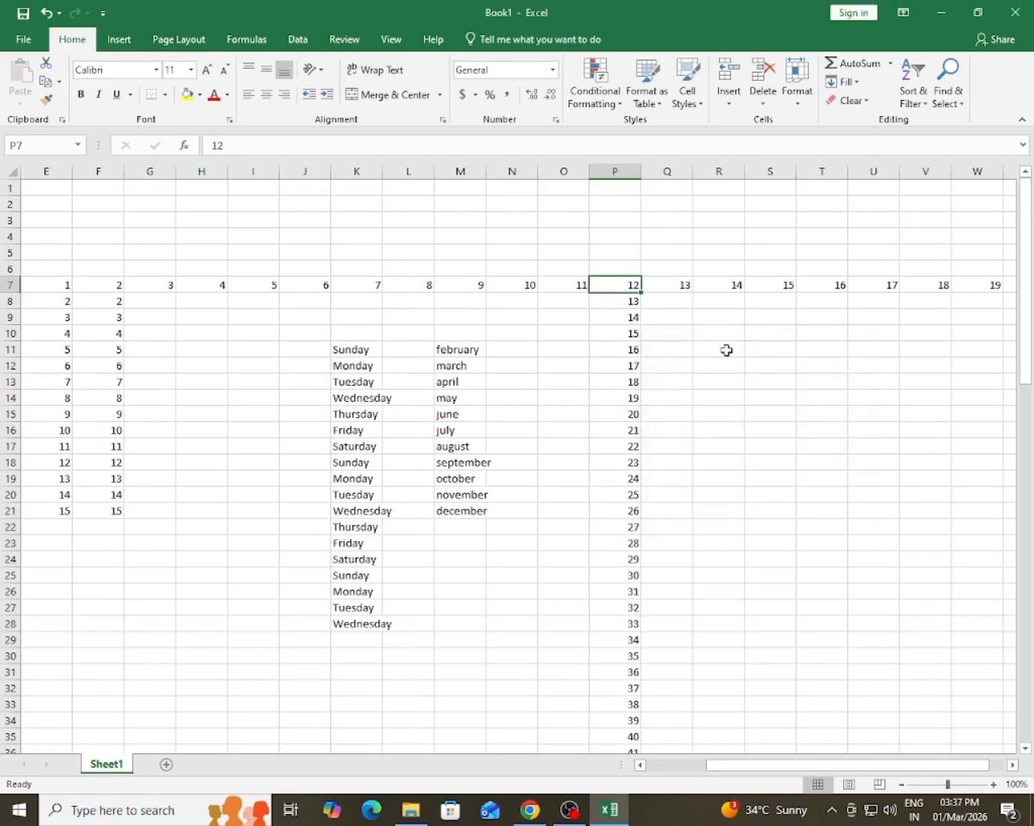
- Fill a linear series down column R from cell R7 with a step value of 2 and a stop value of 100
{"action": "left_click", "coordinate": [729, 287]}
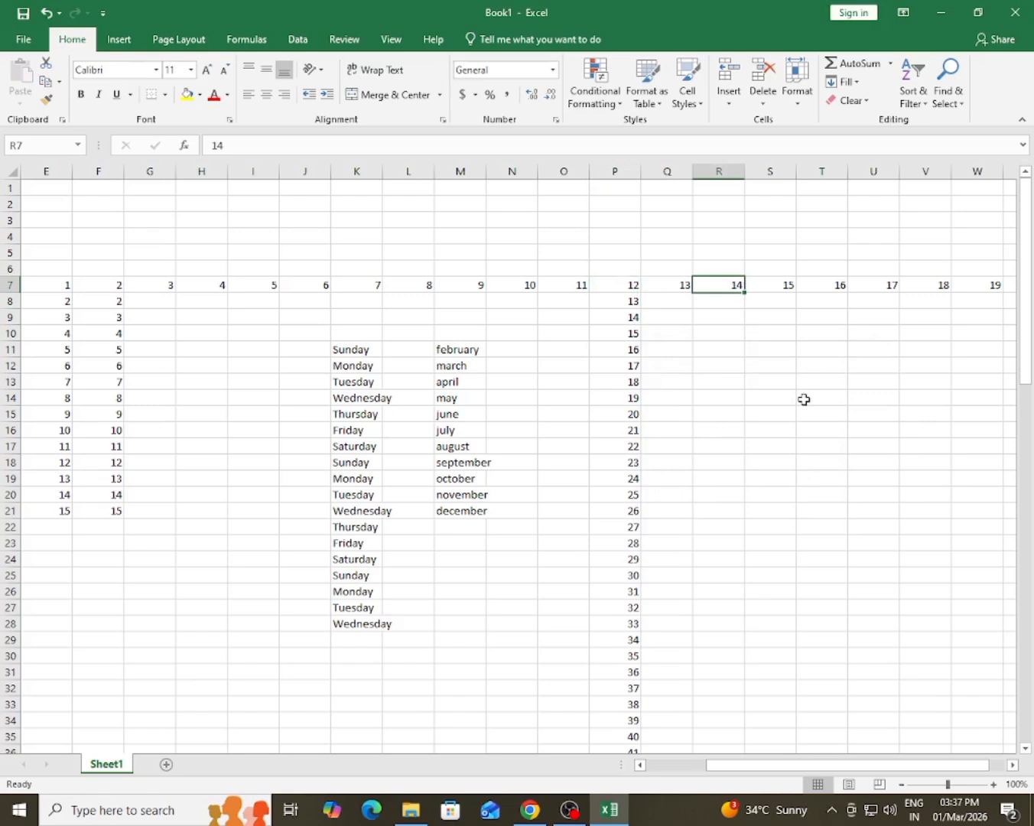
{"action": "left_click", "coordinate": [841, 90]}
{"action": "left_click", "coordinate": [858, 200]}
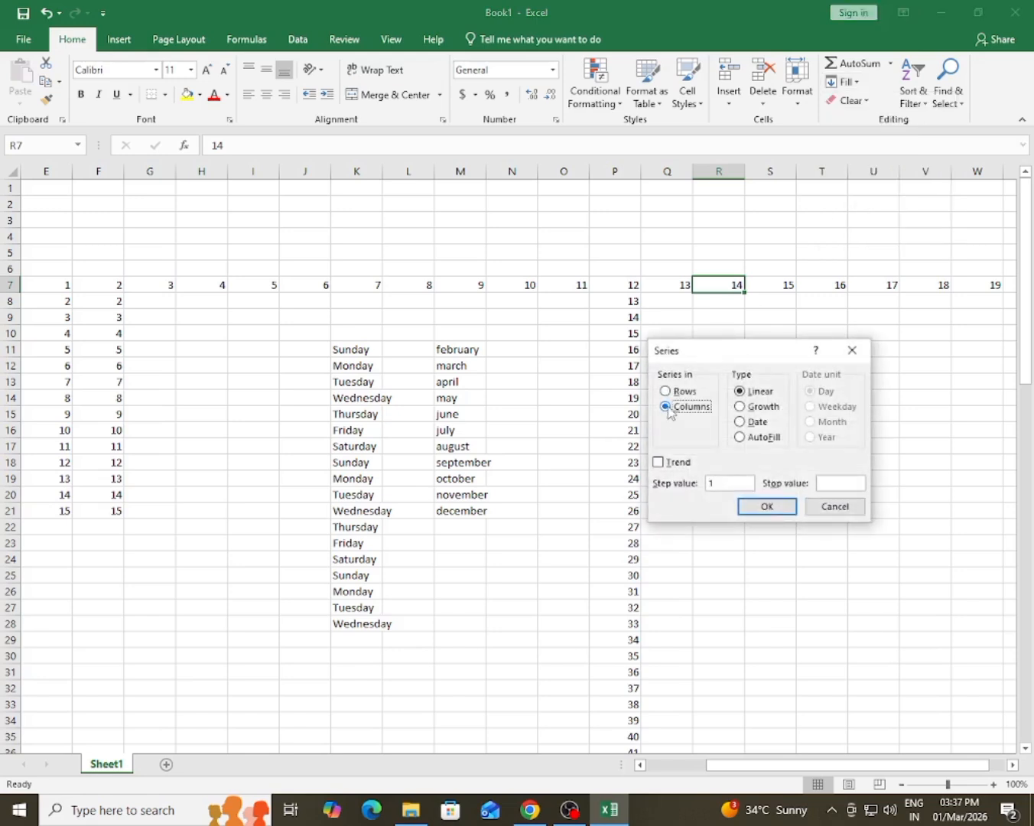
{"action": "left_click", "coordinate": [756, 392]}
{"action": "left_click", "coordinate": [719, 482]}
{"action": "key", "text": "BackSpace"}
{"action": "type", "text": "2"}
{"action": "type", "text": "100"}
{"action": "left_click", "coordinate": [776, 507]}
{"action": "left_click_drag", "start_coordinate": [734, 317], "coordinate": [728, 463]}
{"action": "left_click", "coordinate": [719, 496]}
{"action": "scroll", "coordinate": [729, 550], "scroll_direction": "down", "scroll_amount": 7}
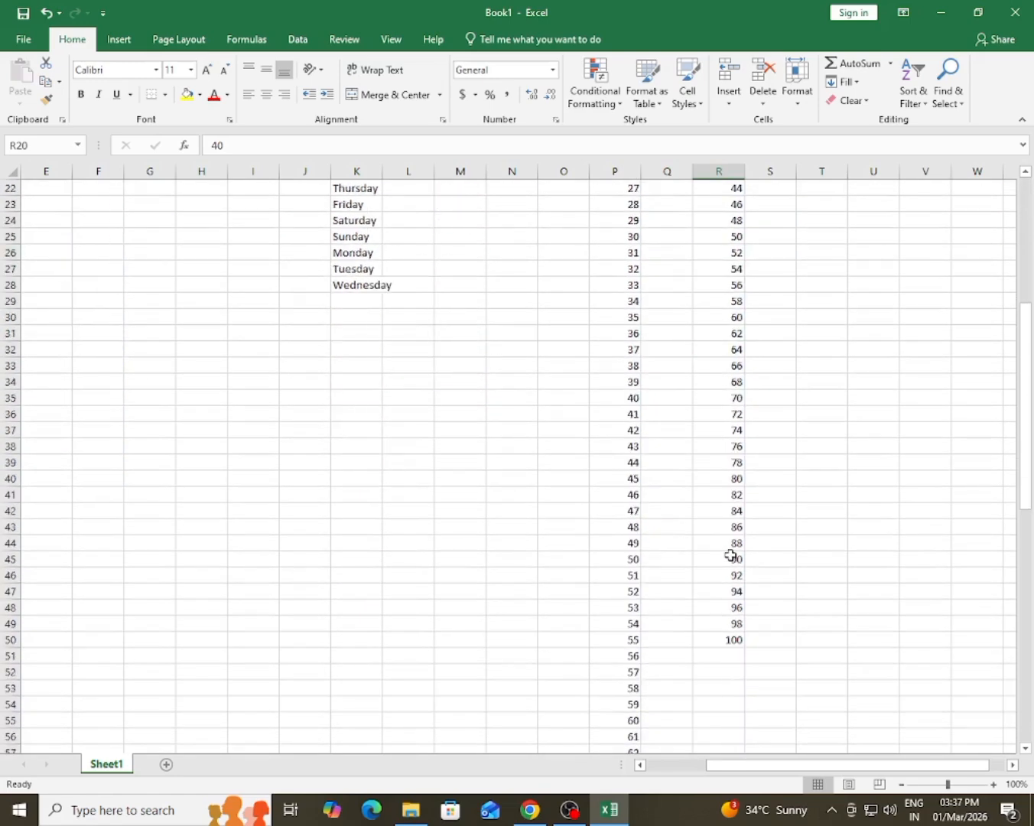
{"action": "scroll", "coordinate": [730, 555], "scroll_direction": "up", "scroll_amount": 6}
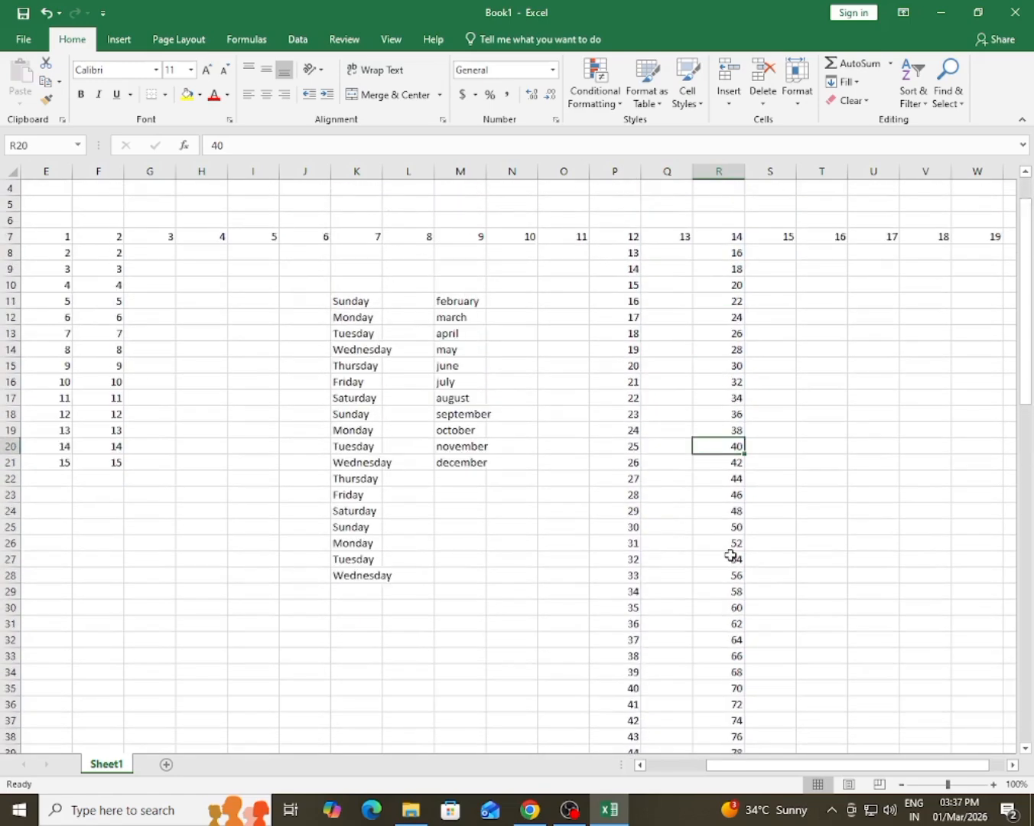
- Examine the Fill Series settings for columns, linear and growth types, step value and stop value, and close them without applying
{"action": "left_click", "coordinate": [845, 82]}
{"action": "left_click", "coordinate": [869, 203]}
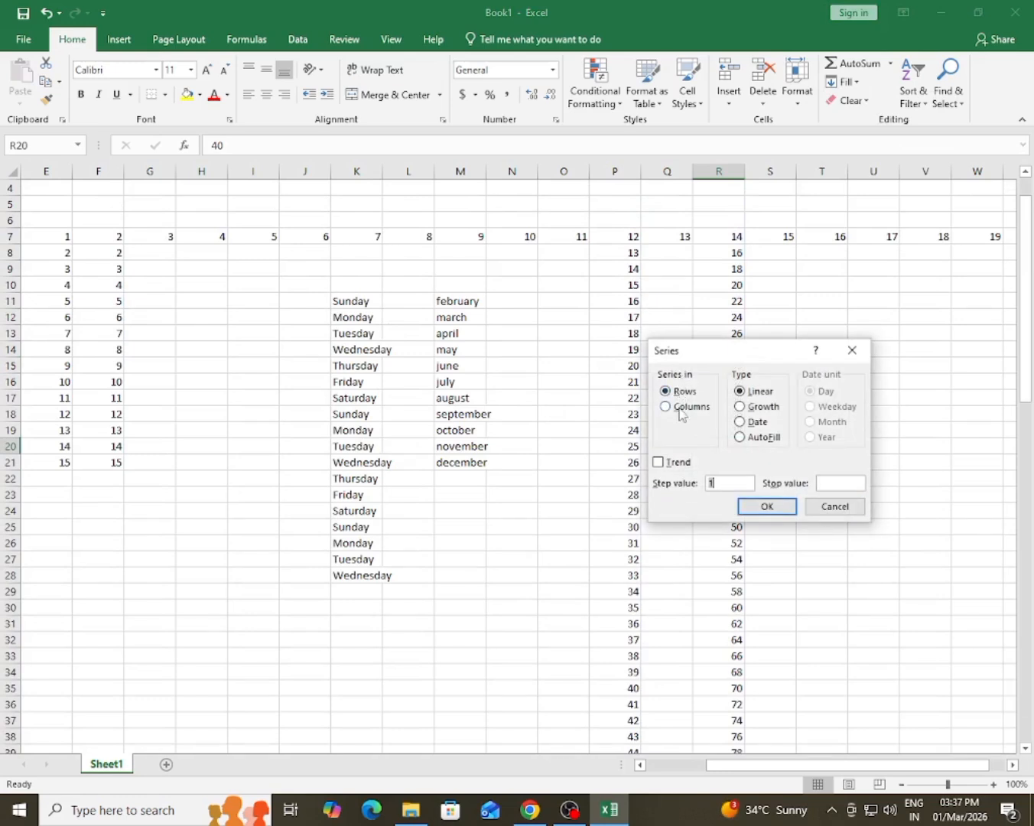
{"action": "key", "text": "BackSpace"}
{"action": "left_click", "coordinate": [691, 407]}
{"action": "left_click", "coordinate": [740, 393]}
{"action": "left_click", "coordinate": [726, 484]}
{"action": "left_click", "coordinate": [692, 413]}
{"action": "left_click", "coordinate": [729, 480]}
{"action": "left_click", "coordinate": [836, 482]}
{"action": "left_click", "coordinate": [685, 410]}
{"action": "left_click", "coordinate": [740, 391]}
{"action": "left_click", "coordinate": [721, 484]}
{"action": "left_click", "coordinate": [839, 480]}
{"action": "left_click", "coordinate": [741, 408]}
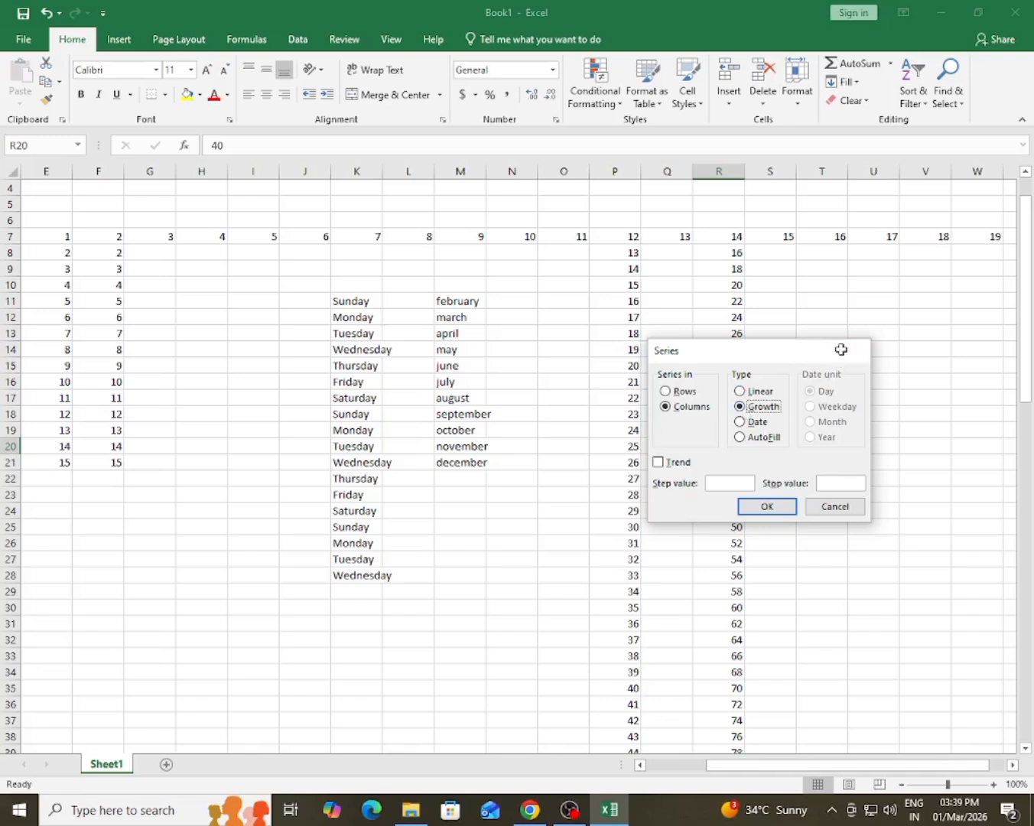
{"action": "left_click", "coordinate": [850, 350]}
- Fill a growth series down column S from cell S7 with a step value of 2 and a stop value of 500
{"action": "left_click", "coordinate": [778, 238]}
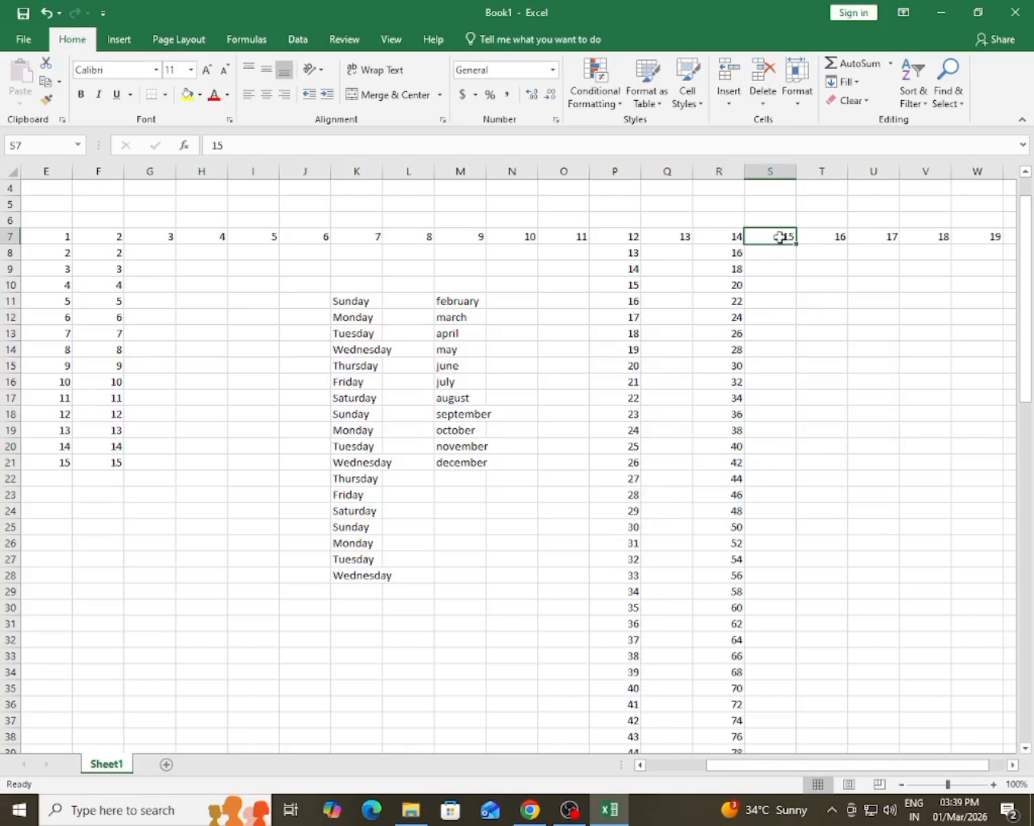
{"action": "left_click", "coordinate": [844, 81]}
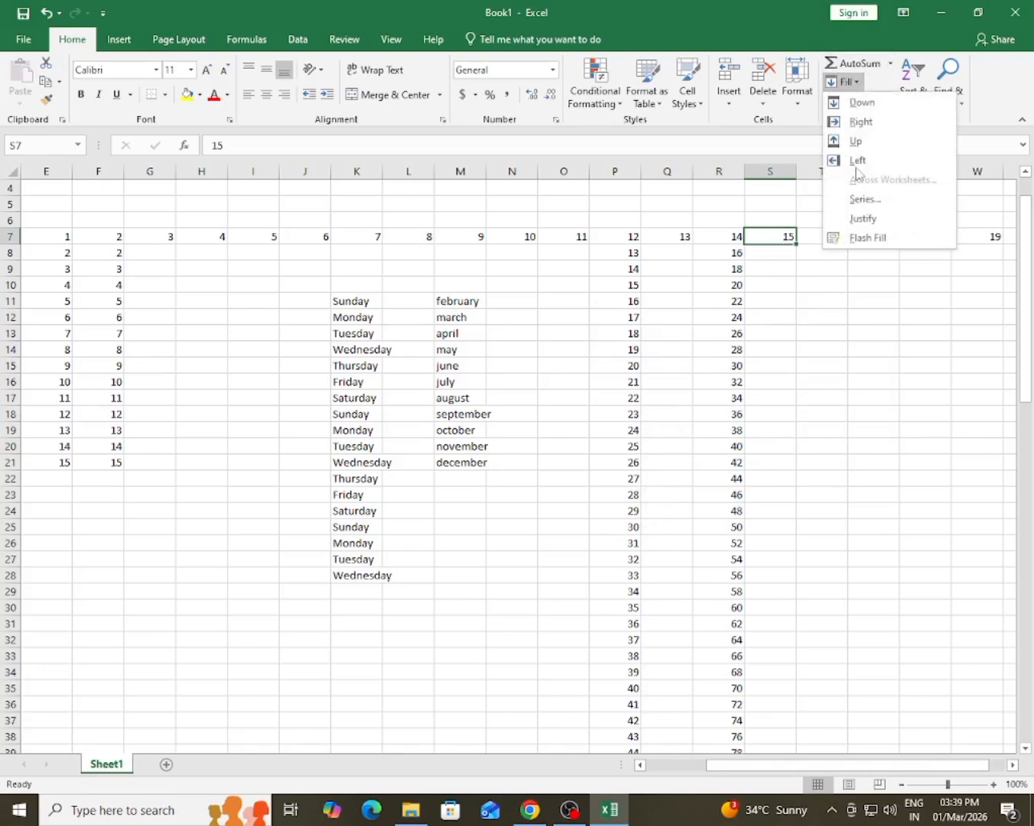
{"action": "left_click", "coordinate": [865, 201]}
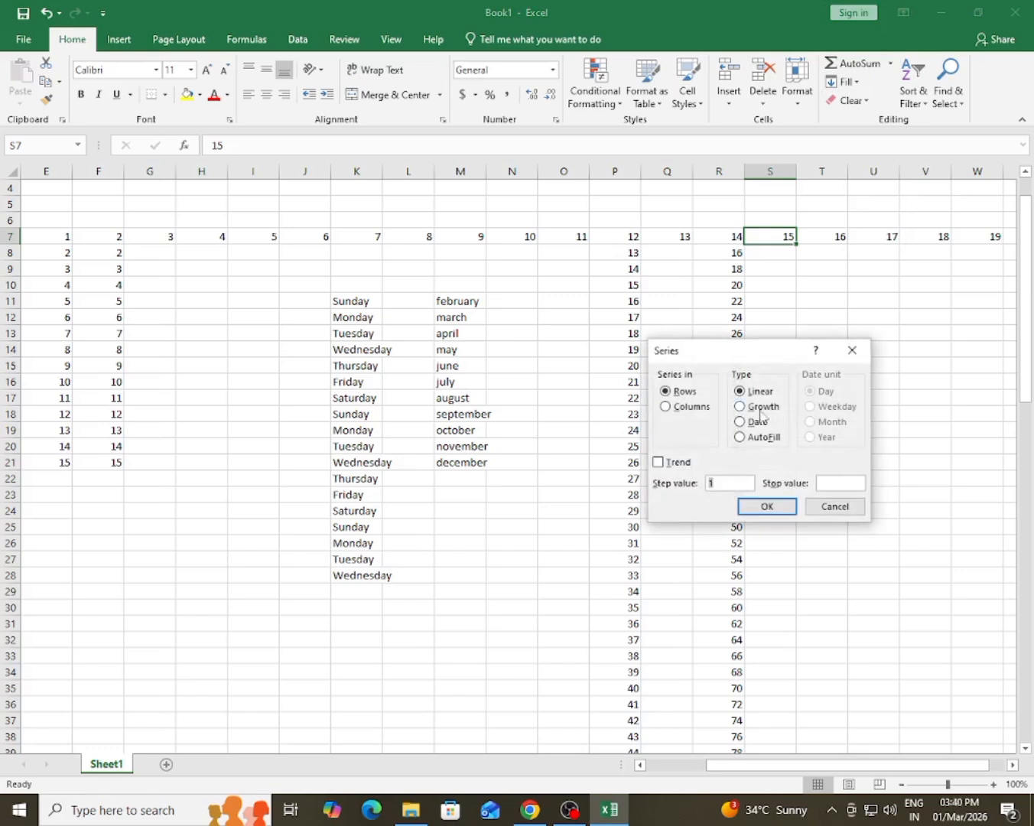
{"action": "left_click", "coordinate": [672, 408]}
{"action": "left_click", "coordinate": [740, 407]}
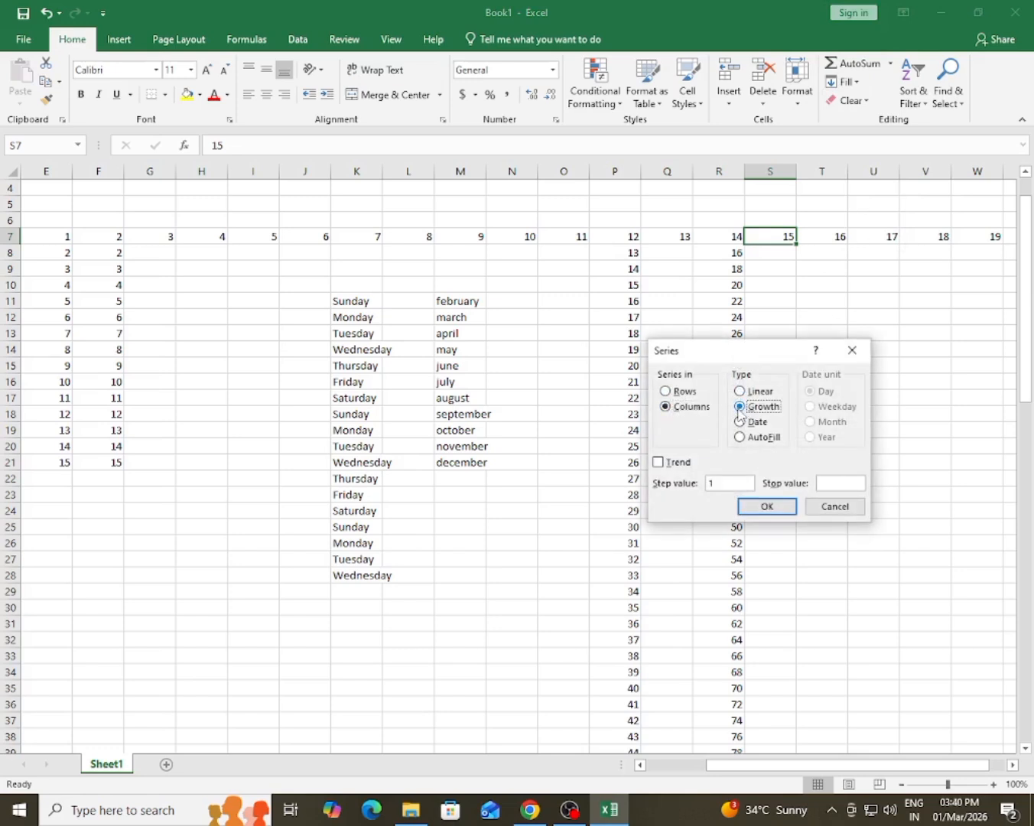
{"action": "left_click", "coordinate": [716, 485]}
{"action": "left_click_drag", "start_coordinate": [716, 484], "coordinate": [704, 487]}
{"action": "type", "text": "2"}
{"action": "left_click", "coordinate": [841, 482]}
{"action": "type", "text": "500"}
{"action": "left_click", "coordinate": [792, 508]}
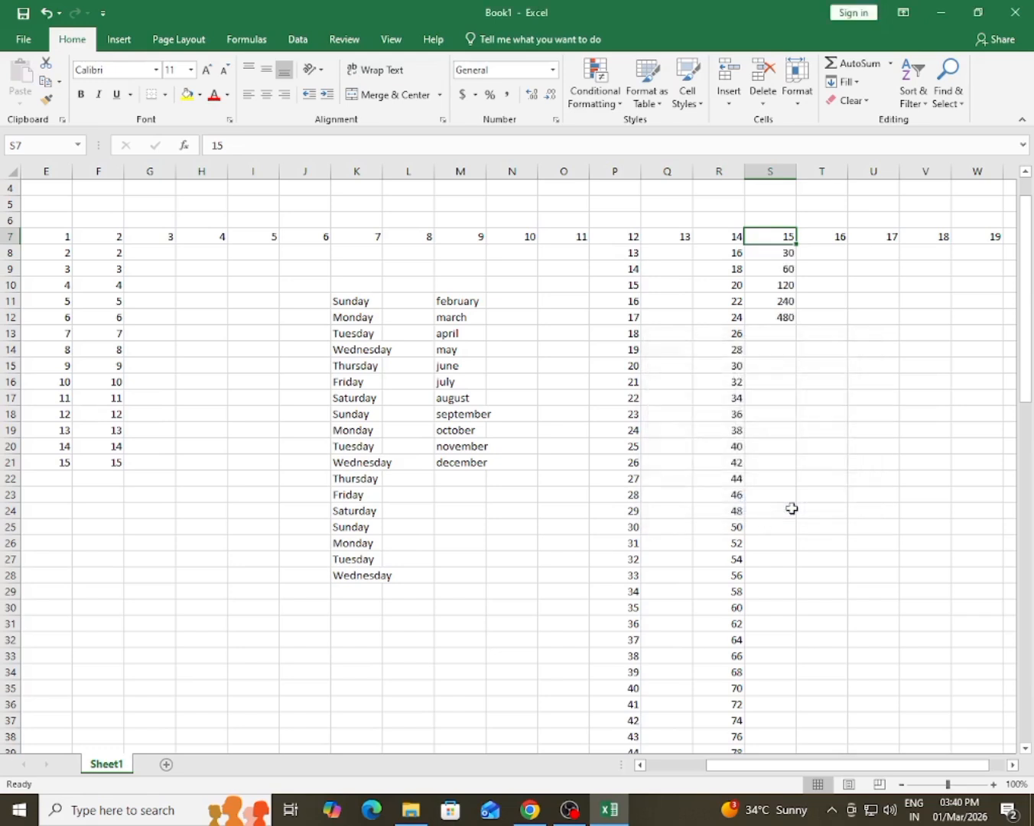
{"action": "left_click", "coordinate": [773, 317]}
{"action": "left_click", "coordinate": [783, 253]}
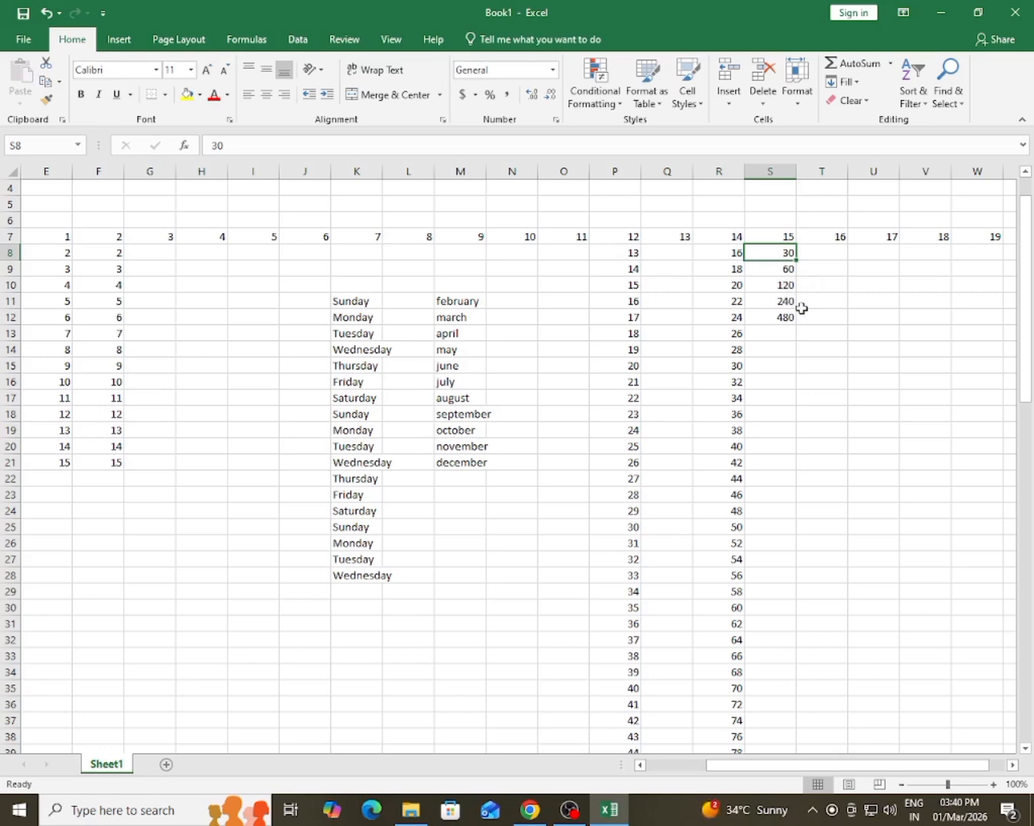
{"action": "left_click", "coordinate": [778, 317]}
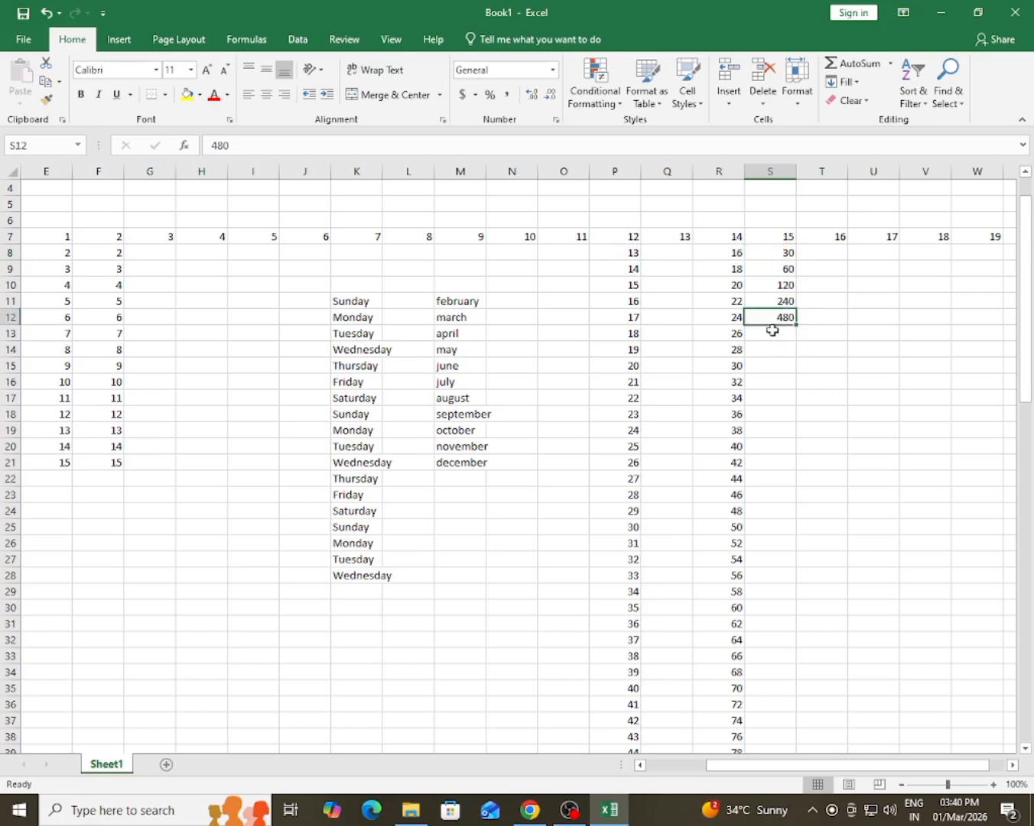
{"action": "left_click", "coordinate": [772, 330]}
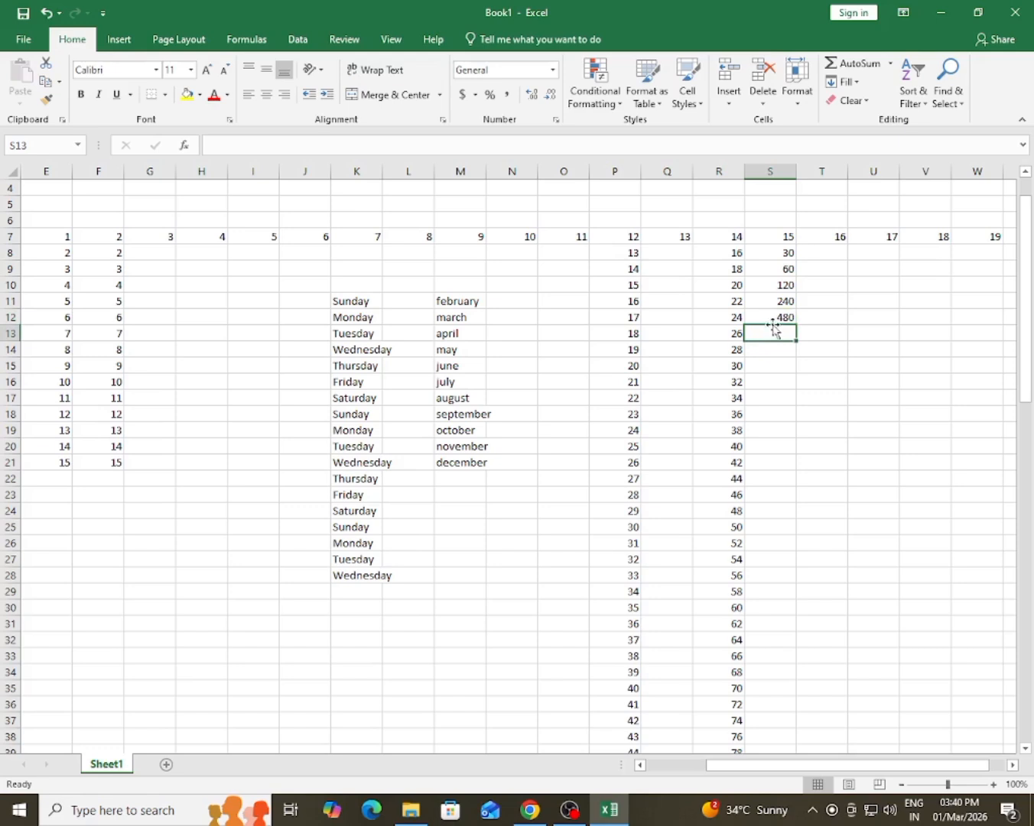
{"action": "left_click", "coordinate": [769, 318]}
{"action": "left_click", "coordinate": [842, 81]}
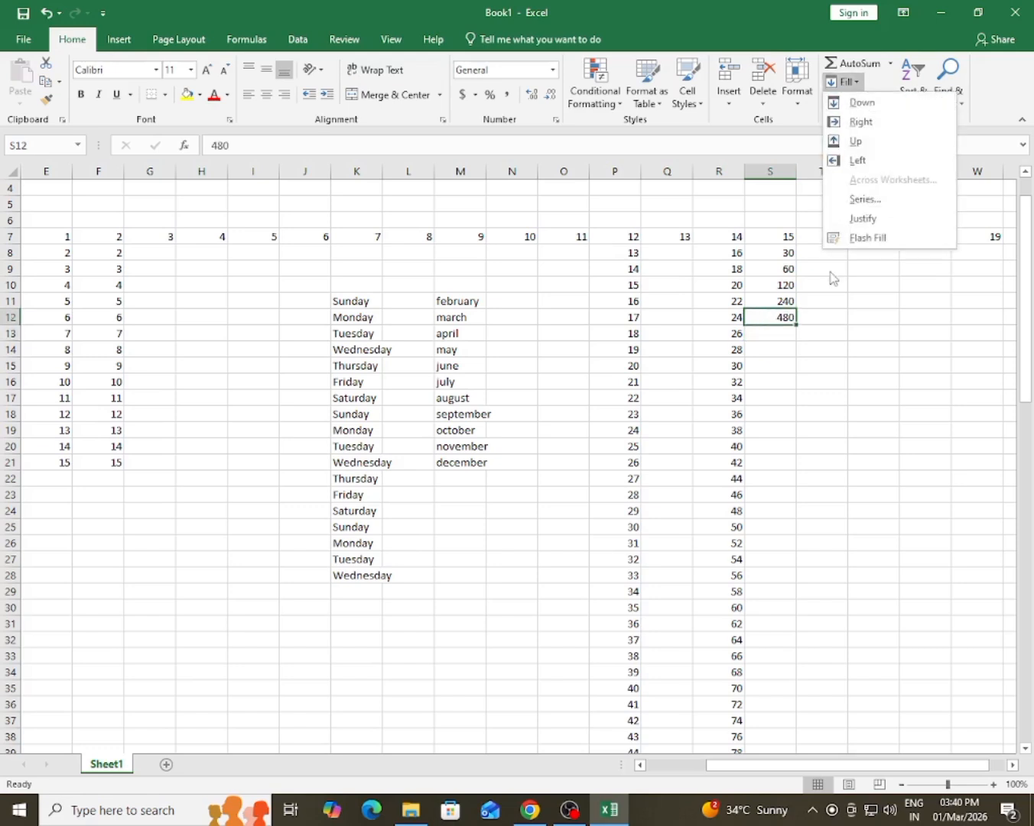
{"action": "left_click", "coordinate": [855, 221]}
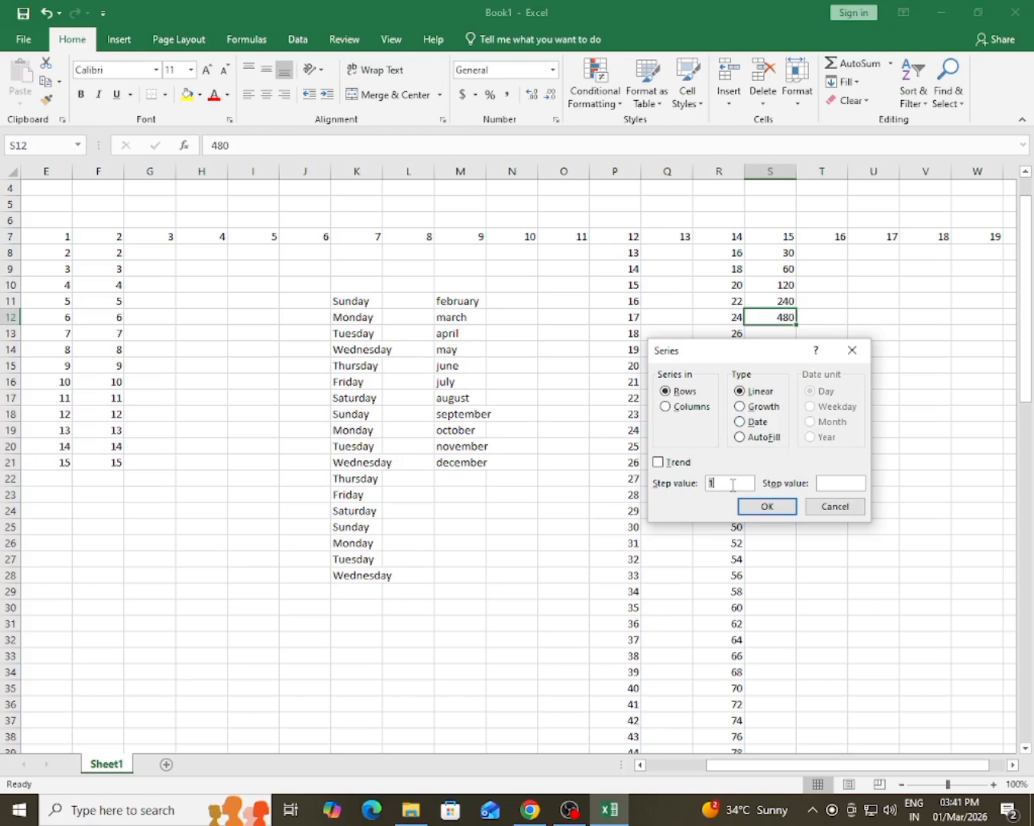
{"action": "key", "text": "BackSpace"}
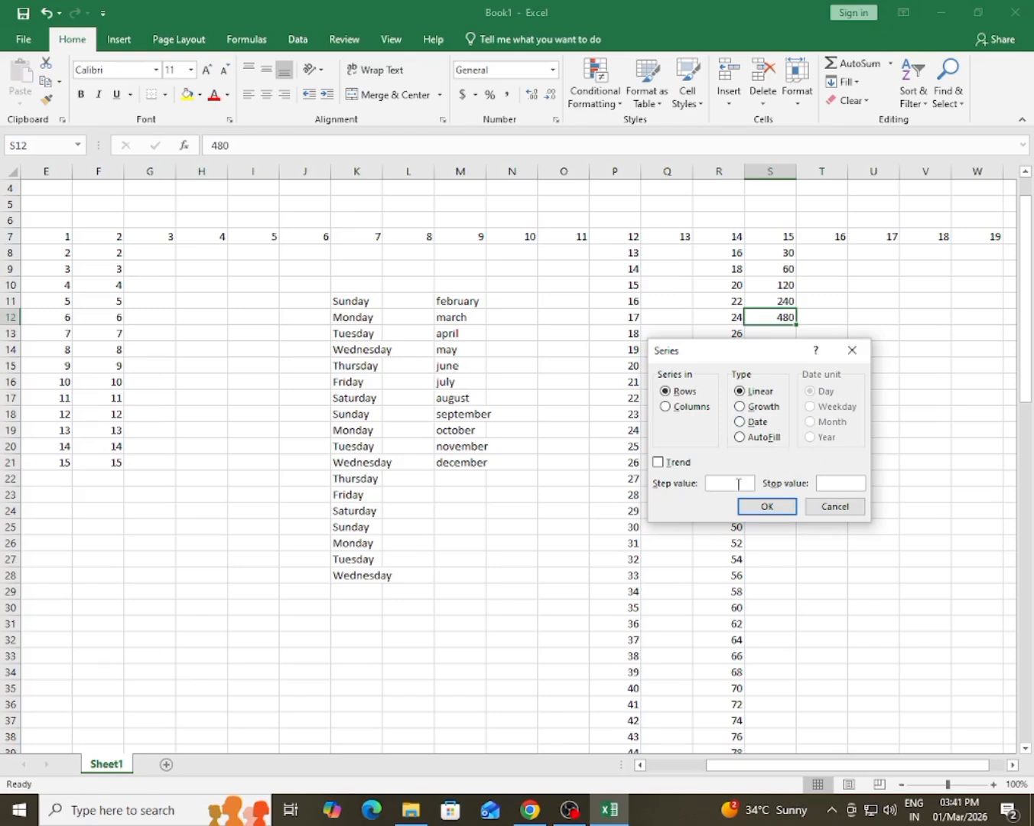
{"action": "left_click", "coordinate": [740, 422]}
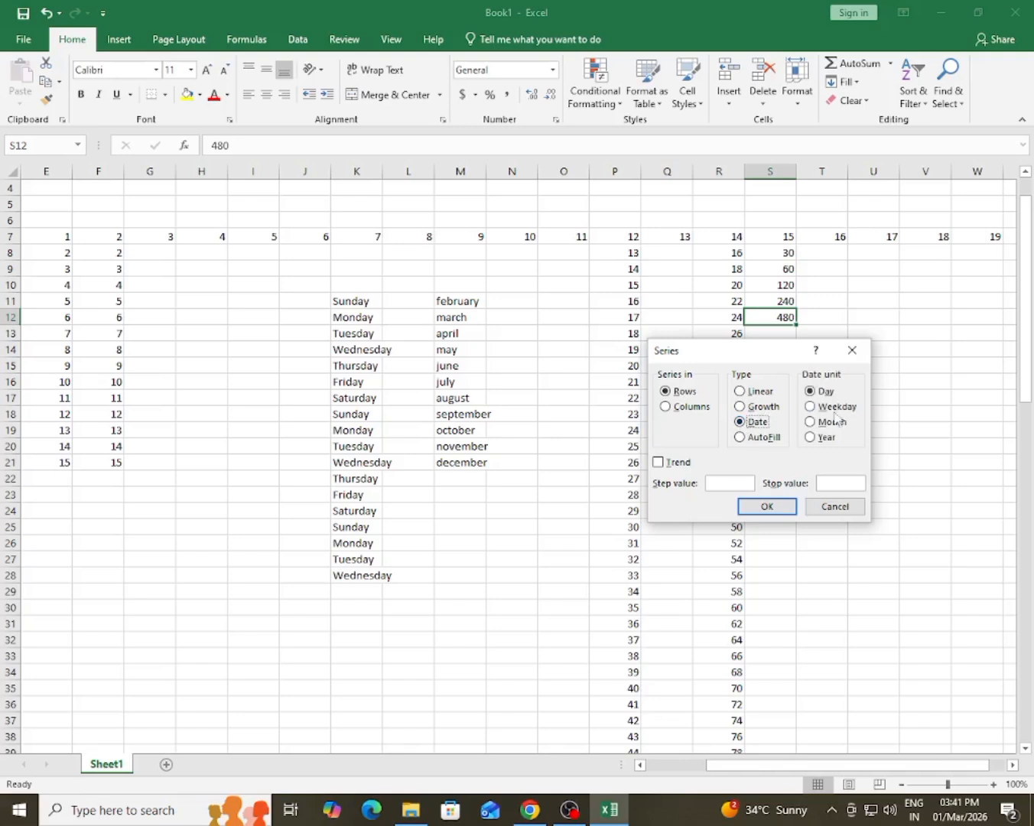
{"action": "left_click", "coordinate": [854, 351]}
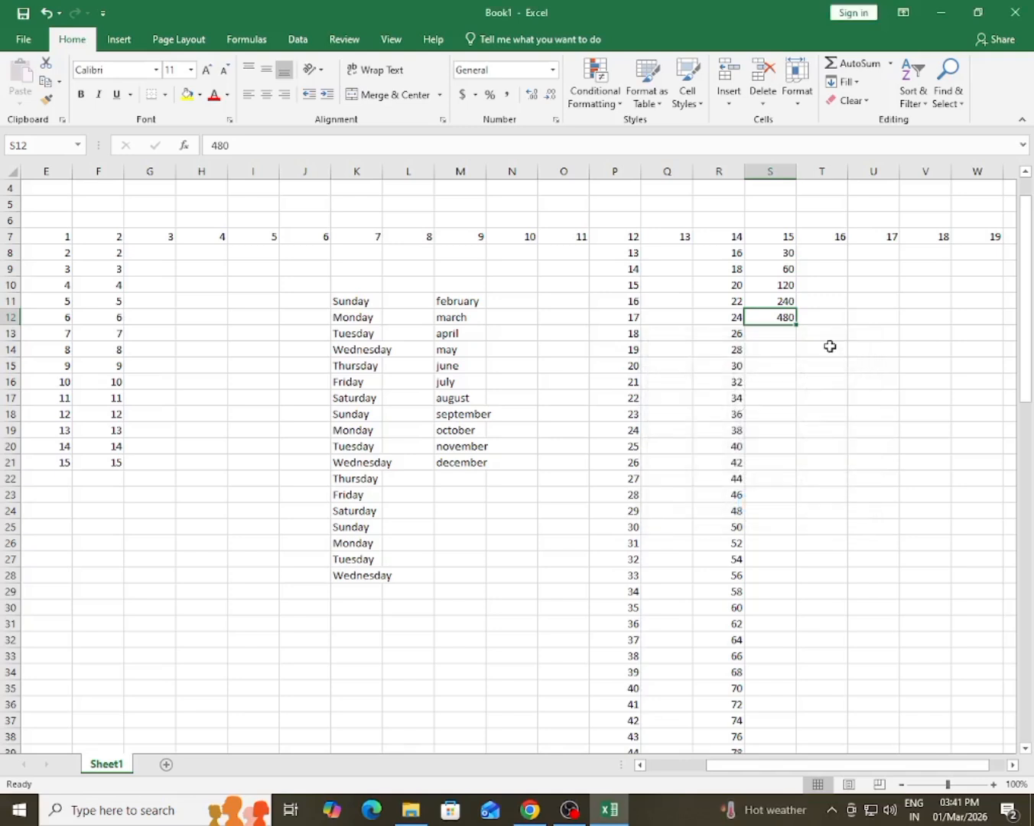
- Enter the date 1-3-2026 in cell T19
{"action": "left_click", "coordinate": [815, 425]}
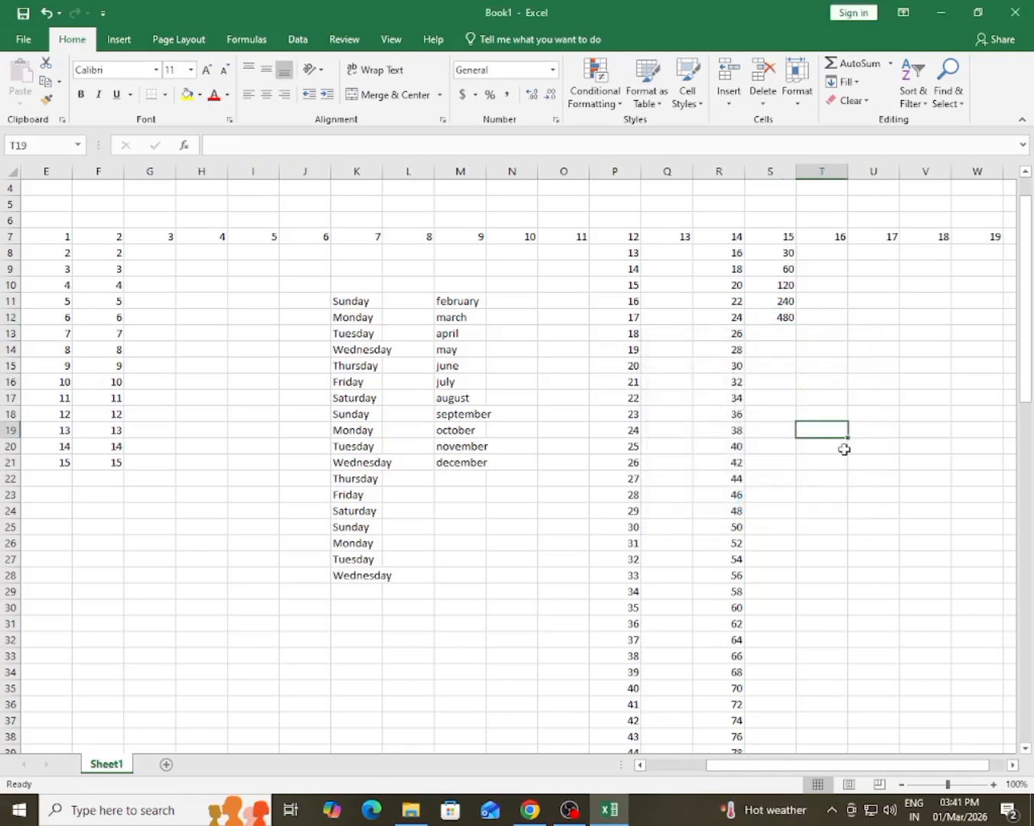
{"action": "type", "text": "1-3-20"}
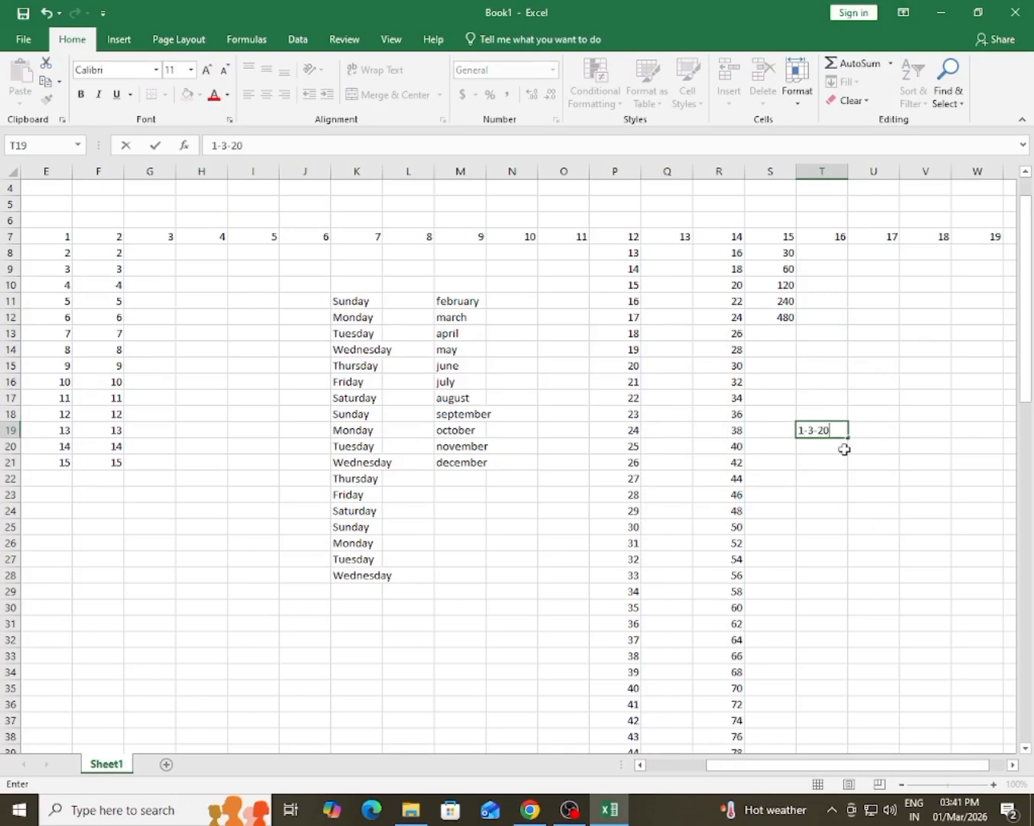
{"action": "type", "text": "26"}
{"action": "key", "text": "Return"}
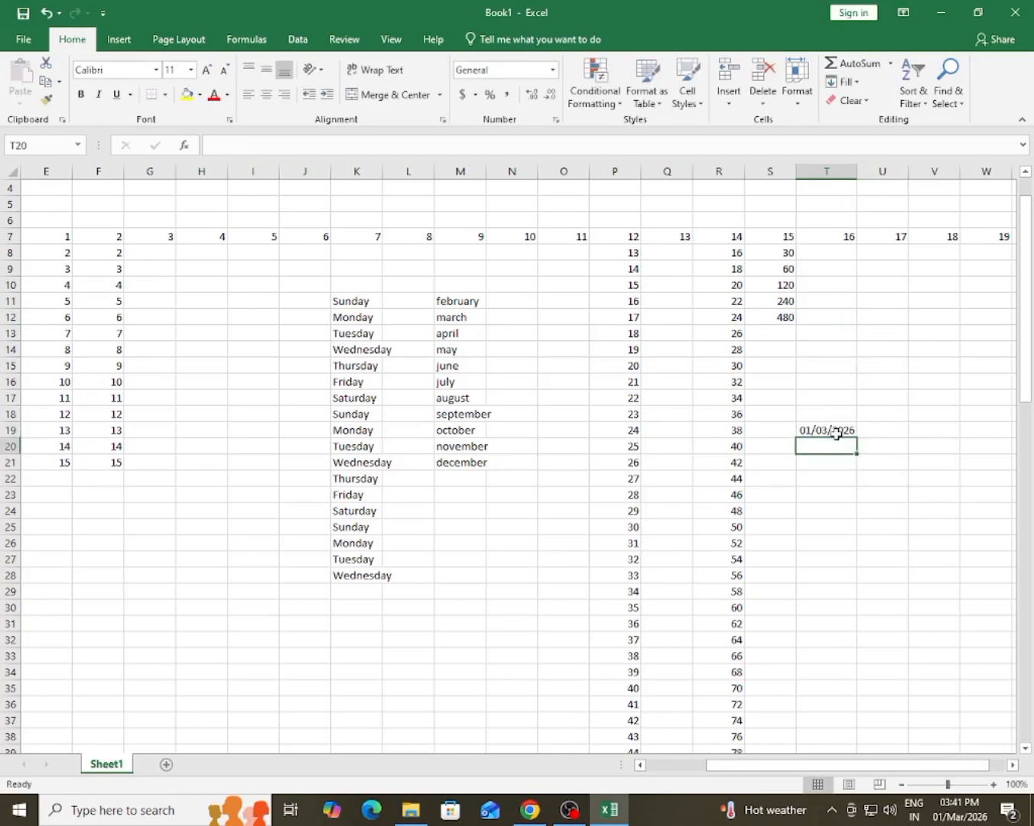
- Fill a daily date series down column T from cell T19 with a step value of 1 and a stop value of 5-5-2026
{"action": "left_click", "coordinate": [836, 432]}
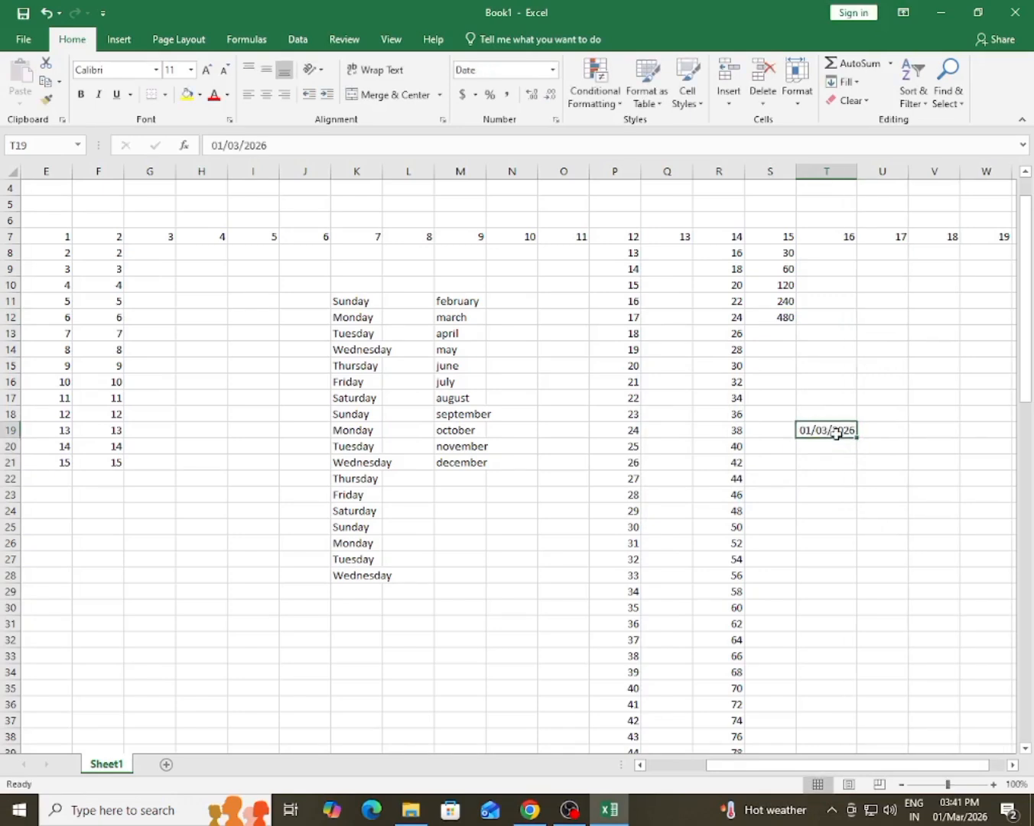
{"action": "left_click", "coordinate": [846, 81]}
{"action": "left_click", "coordinate": [857, 200]}
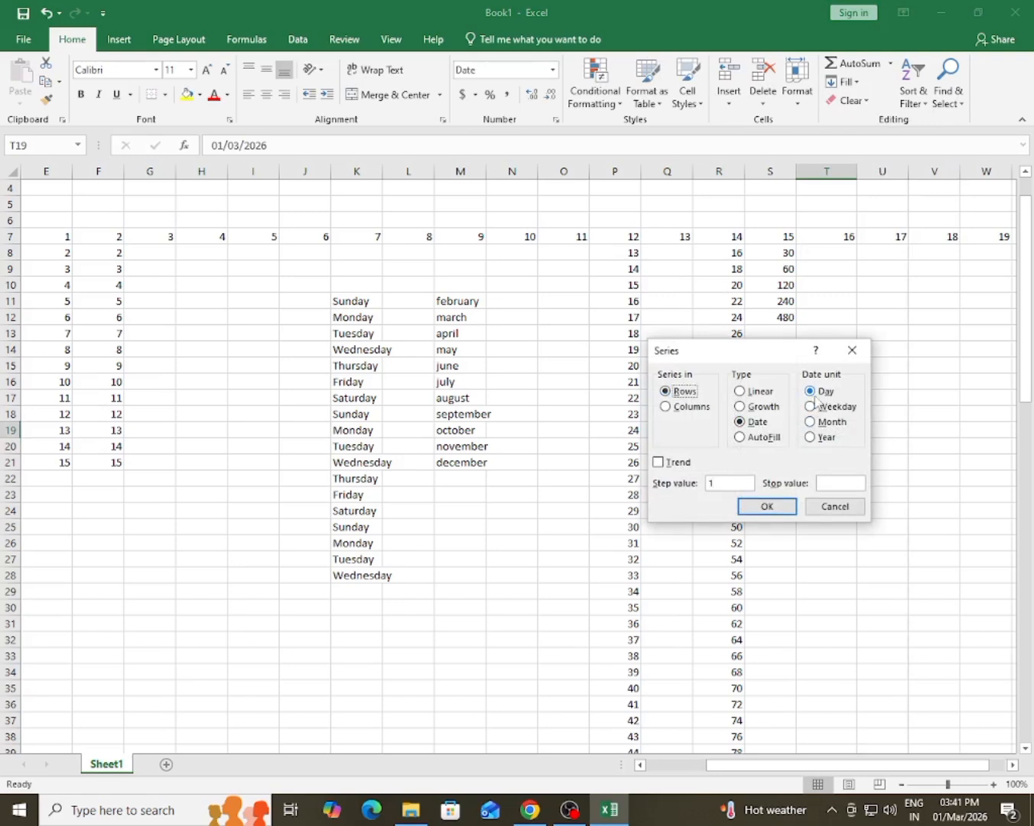
{"action": "left_click", "coordinate": [693, 407]}
{"action": "left_click", "coordinate": [685, 392]}
{"action": "left_click", "coordinate": [691, 407]}
{"action": "left_click", "coordinate": [741, 424]}
{"action": "left_click", "coordinate": [713, 485]}
{"action": "left_click_drag", "start_coordinate": [710, 363], "coordinate": [543, 305]}
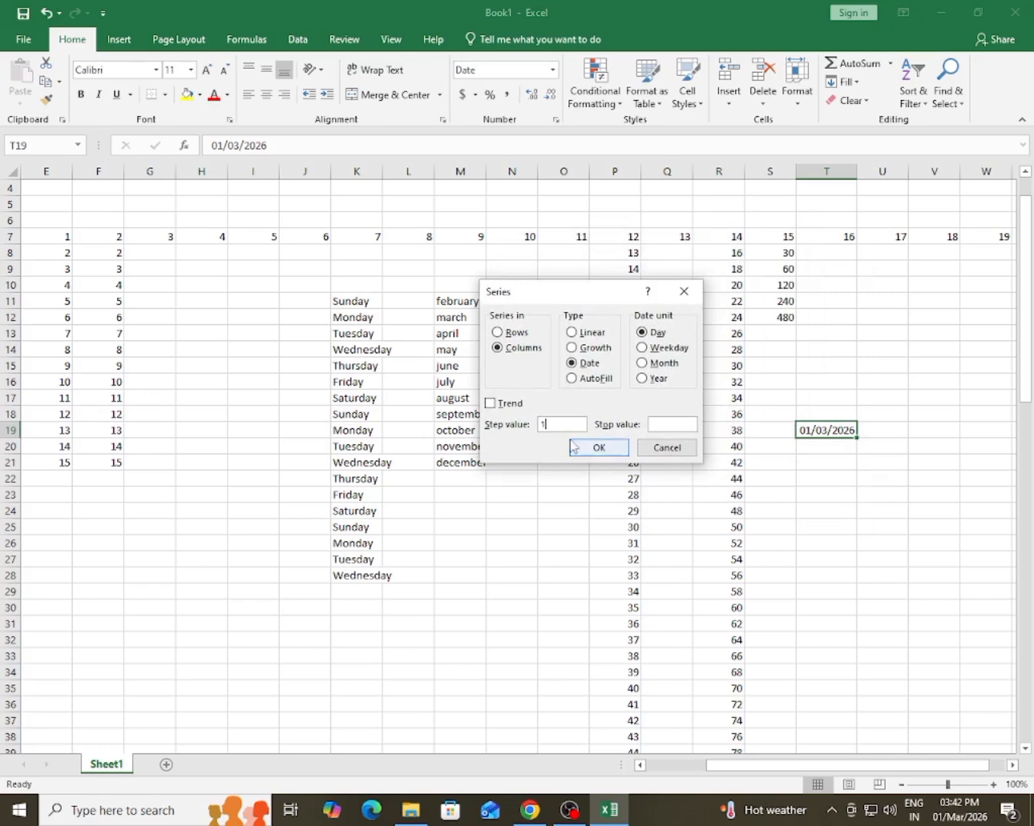
{"action": "left_click", "coordinate": [664, 423]}
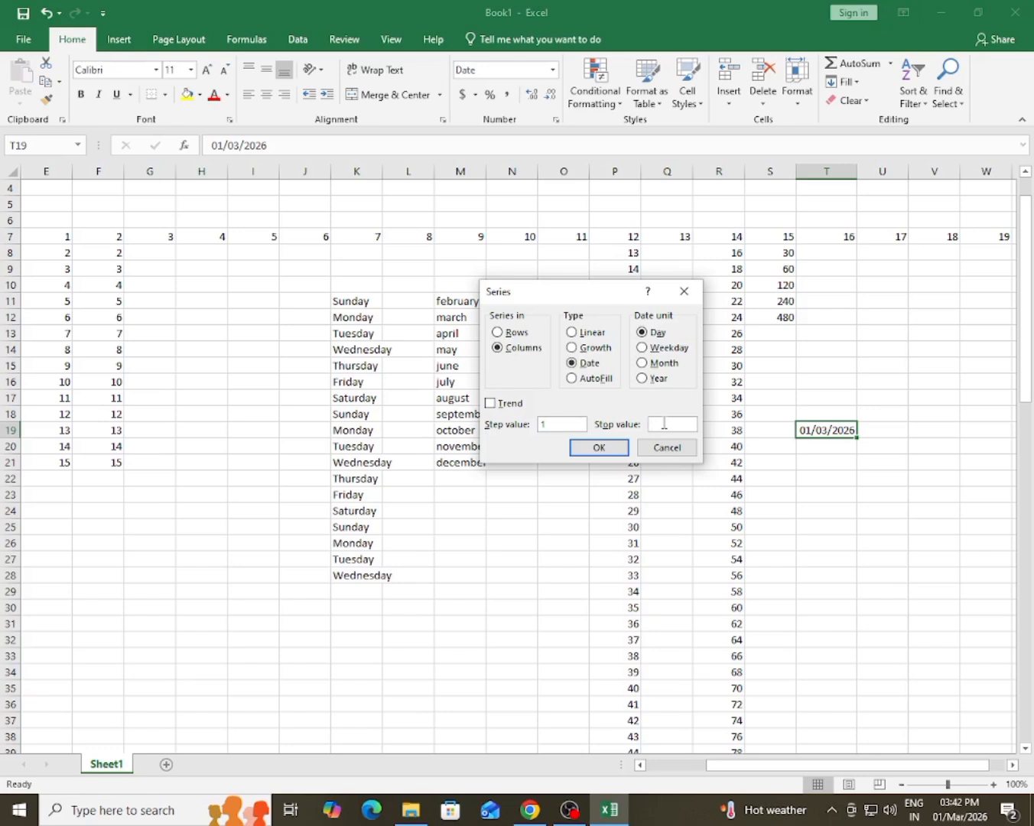
{"action": "type", "text": "5-5-2026"}
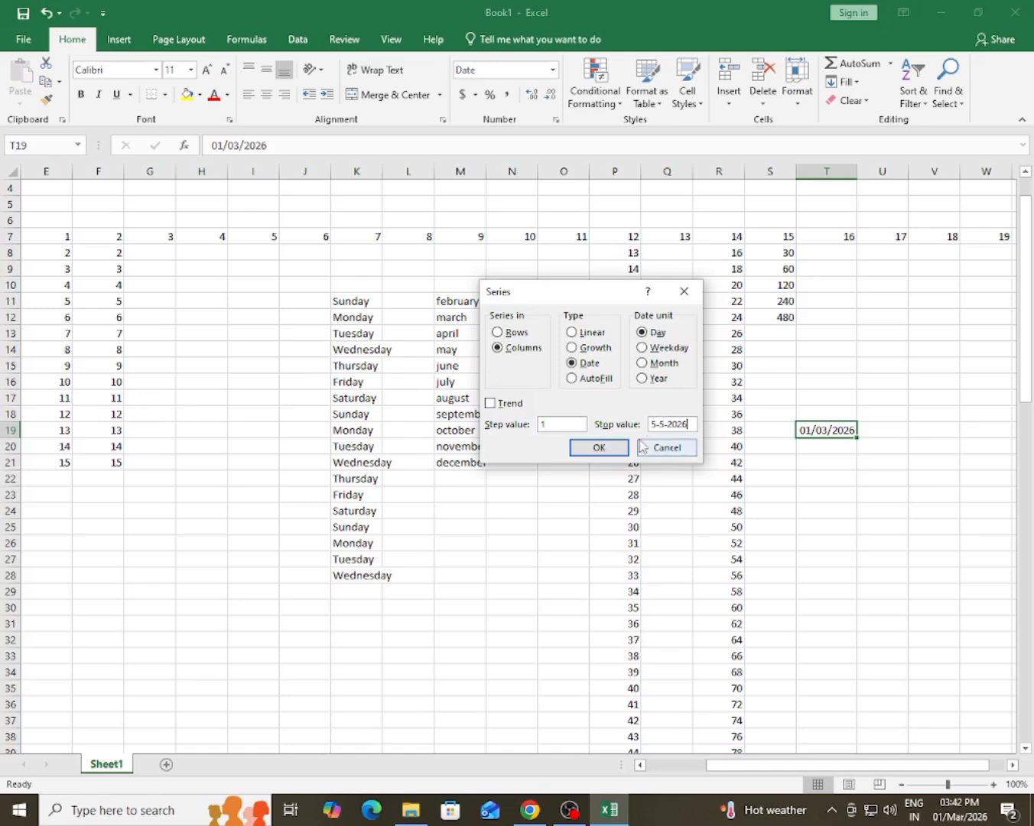
{"action": "left_click", "coordinate": [600, 448]}
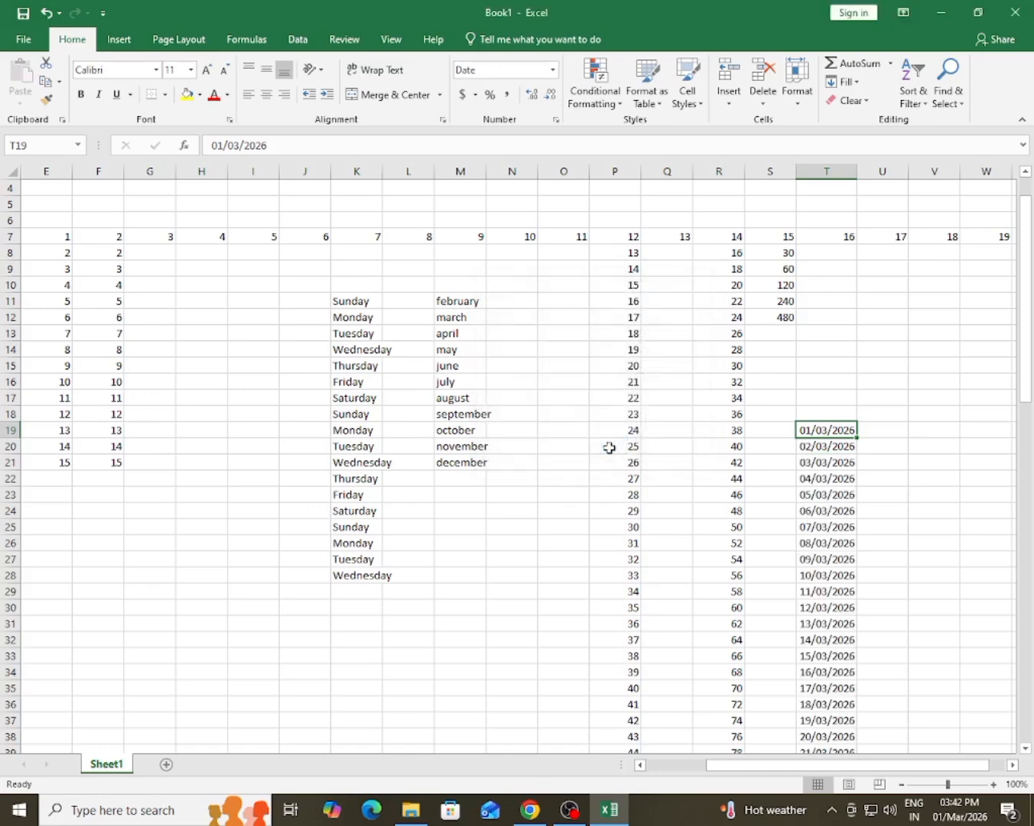
- Fill a date series by day along row 19 from cell T19 with a step value of 2
{"action": "scroll", "coordinate": [830, 494], "scroll_direction": "down", "scroll_amount": 2}
{"action": "scroll", "coordinate": [829, 494], "scroll_direction": "down", "scroll_amount": 18}
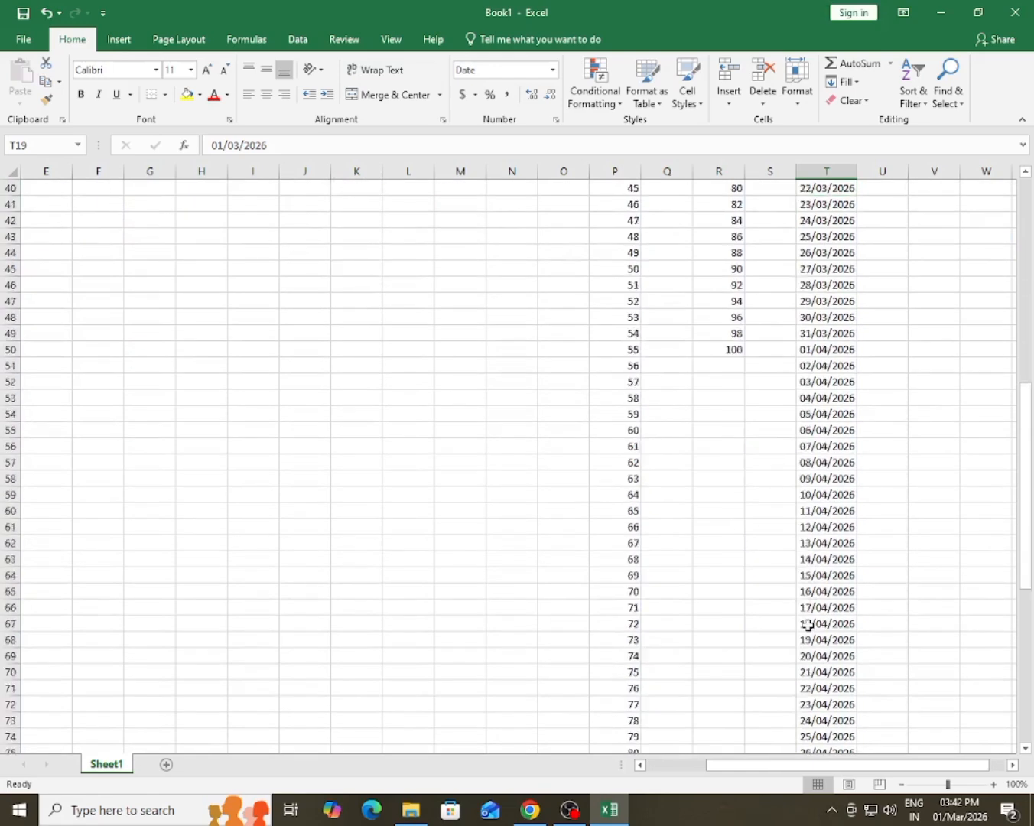
{"action": "scroll", "coordinate": [819, 659], "scroll_direction": "up", "scroll_amount": 17}
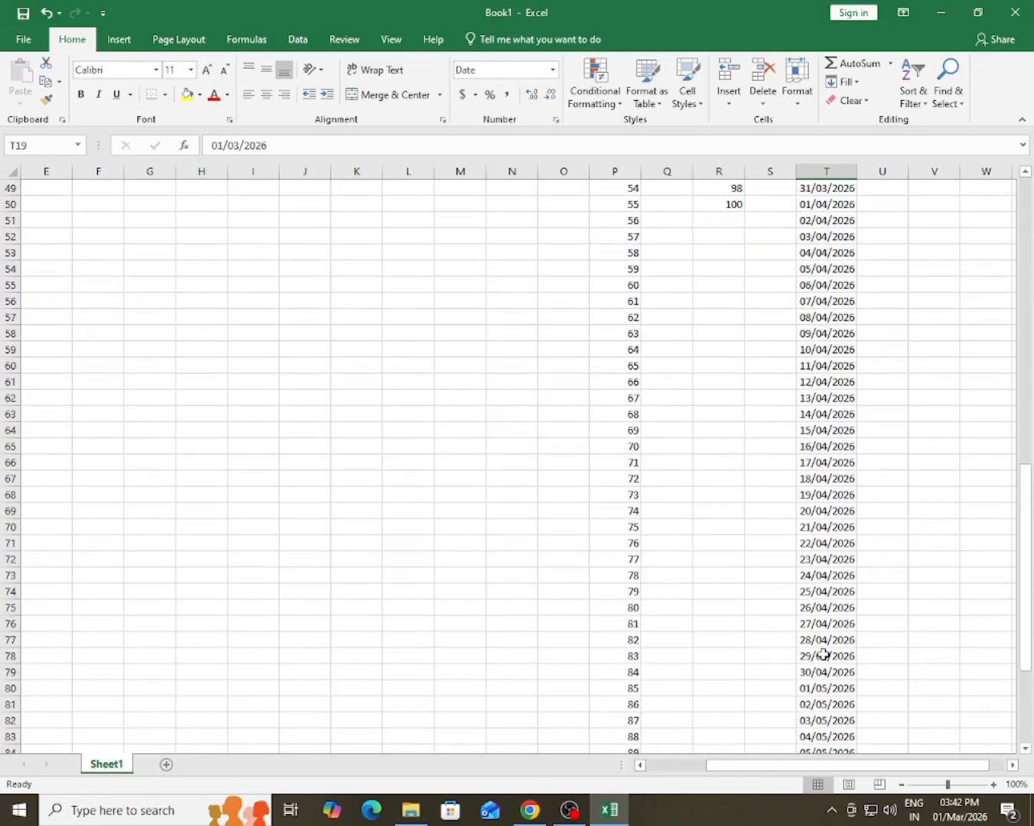
{"action": "scroll", "coordinate": [823, 656], "scroll_direction": "up", "scroll_amount": 4}
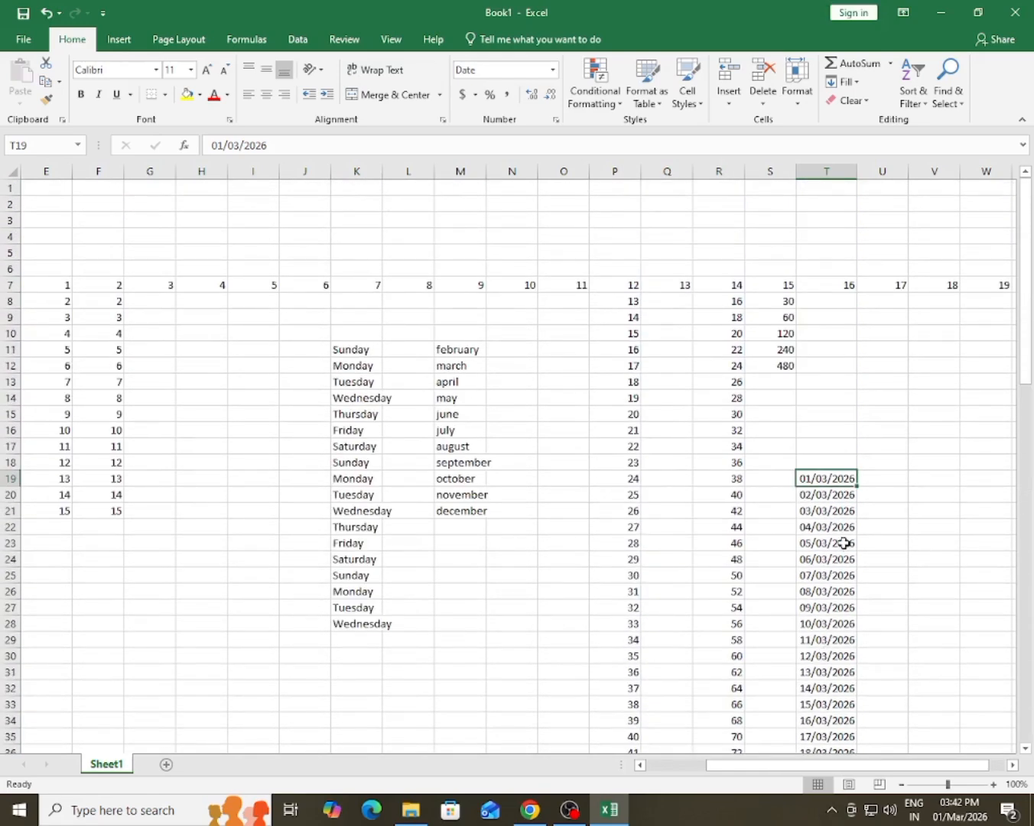
{"action": "left_click", "coordinate": [844, 82]}
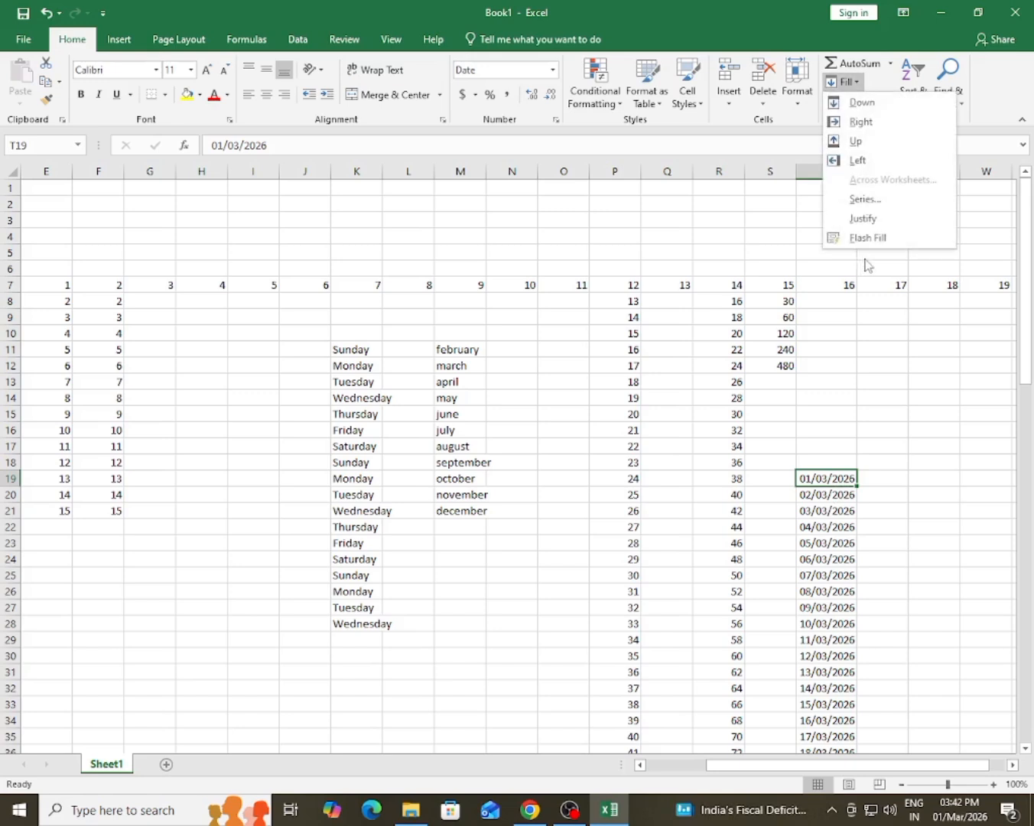
{"action": "left_click", "coordinate": [868, 199]}
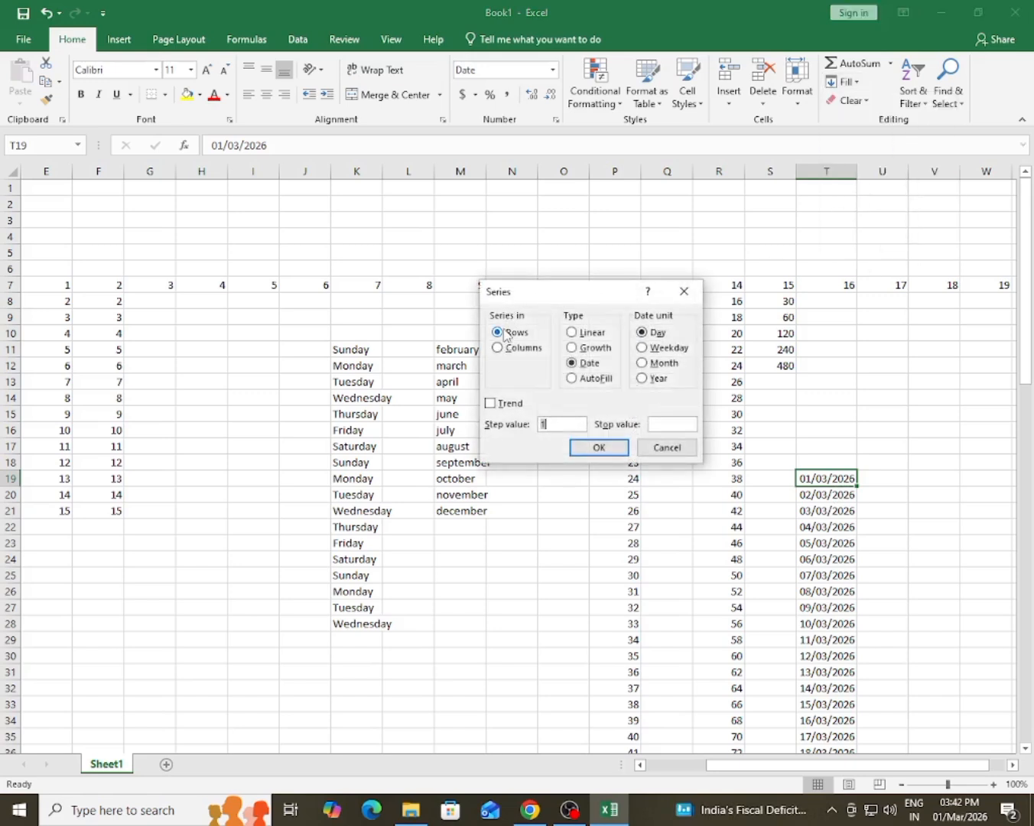
{"action": "left_click", "coordinate": [571, 363]}
{"action": "left_click_drag", "start_coordinate": [555, 426], "coordinate": [538, 426]}
{"action": "left_click", "coordinate": [618, 448]}
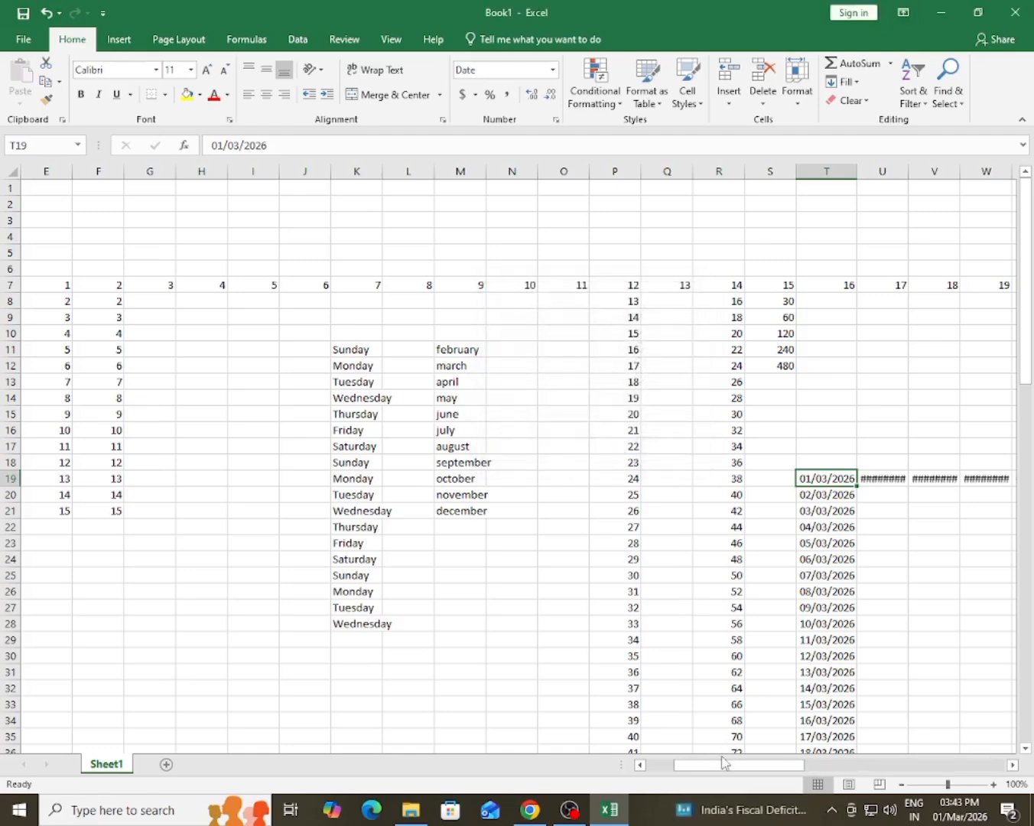
- Widen columns U through AZ to fit the dates in row 19
{"action": "mouse_move", "coordinate": [724, 762]}
{"action": "left_mouse_down"}
{"action": "mouse_move", "coordinate": [849, 763]}
{"action": "mouse_move", "coordinate": [726, 767]}
{"action": "left_mouse_up"}
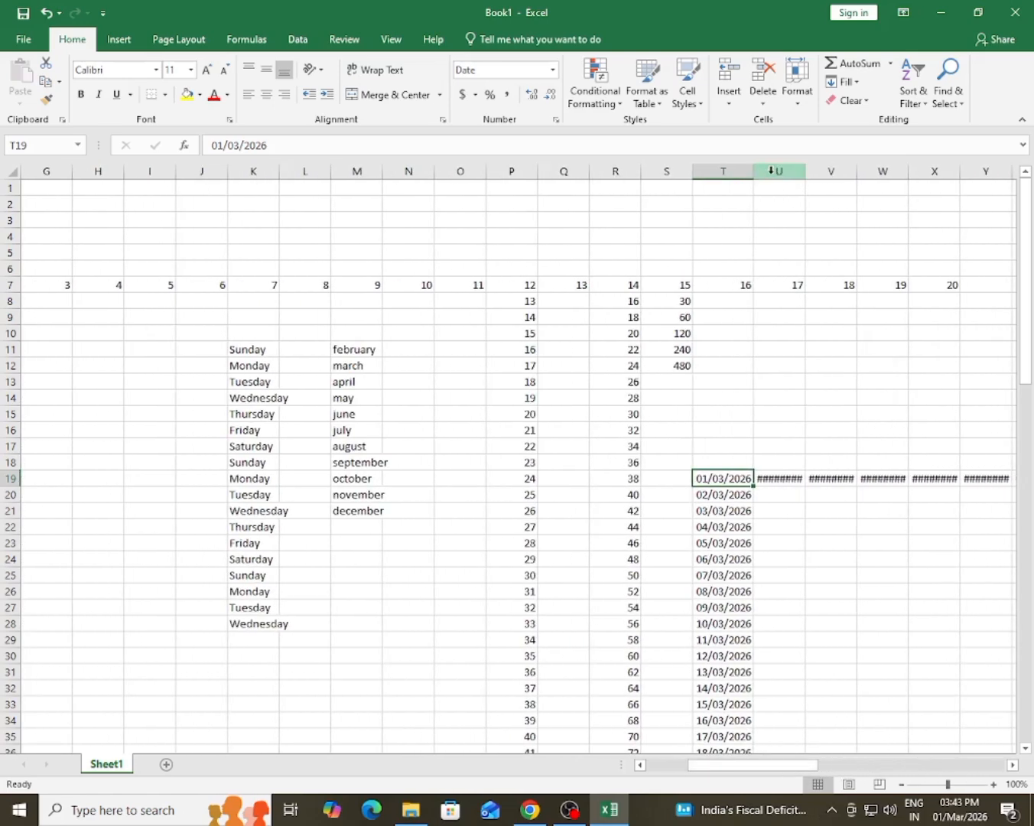
{"action": "left_click_drag", "start_coordinate": [770, 171], "coordinate": [960, 168]}
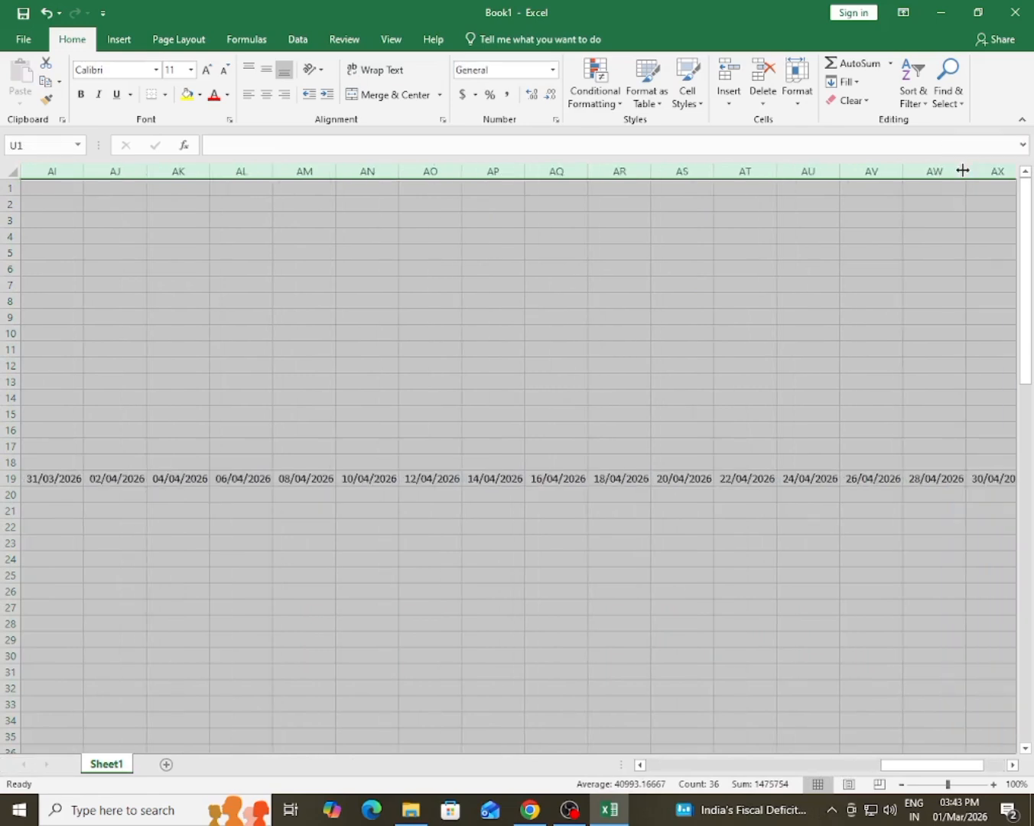
{"action": "left_click_drag", "start_coordinate": [886, 765], "coordinate": [909, 764]}
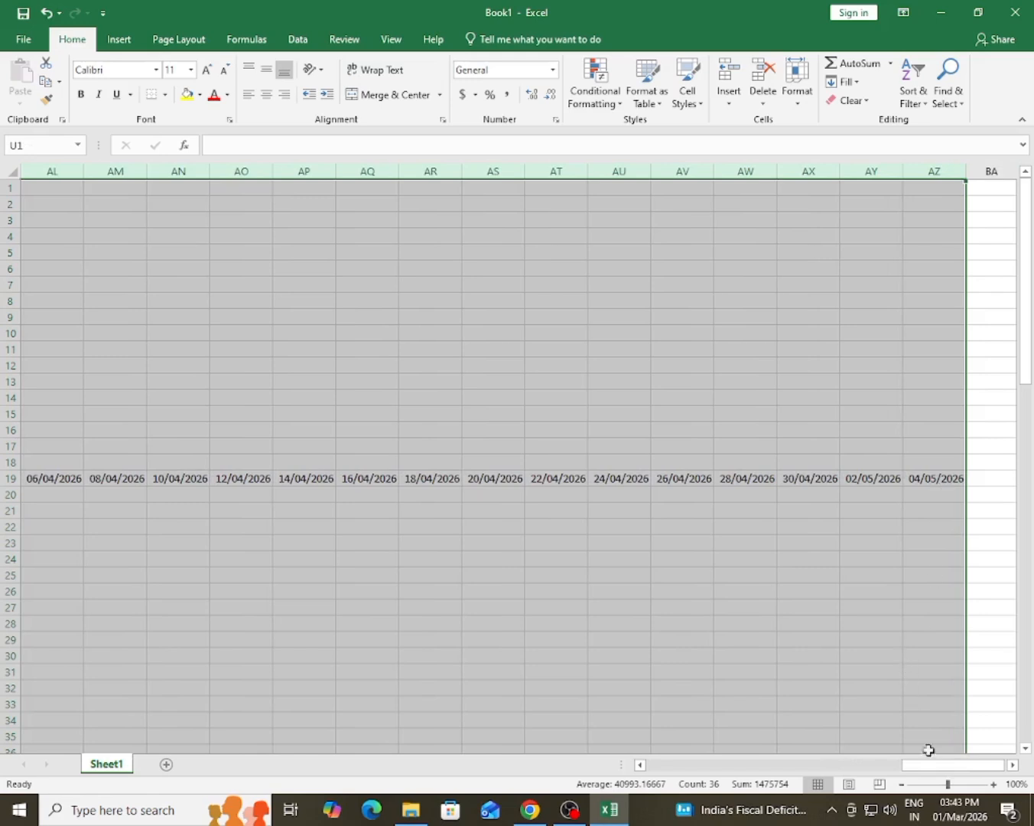
- Examine the last and first dates of the series filled along row 19
{"action": "left_click", "coordinate": [887, 479]}
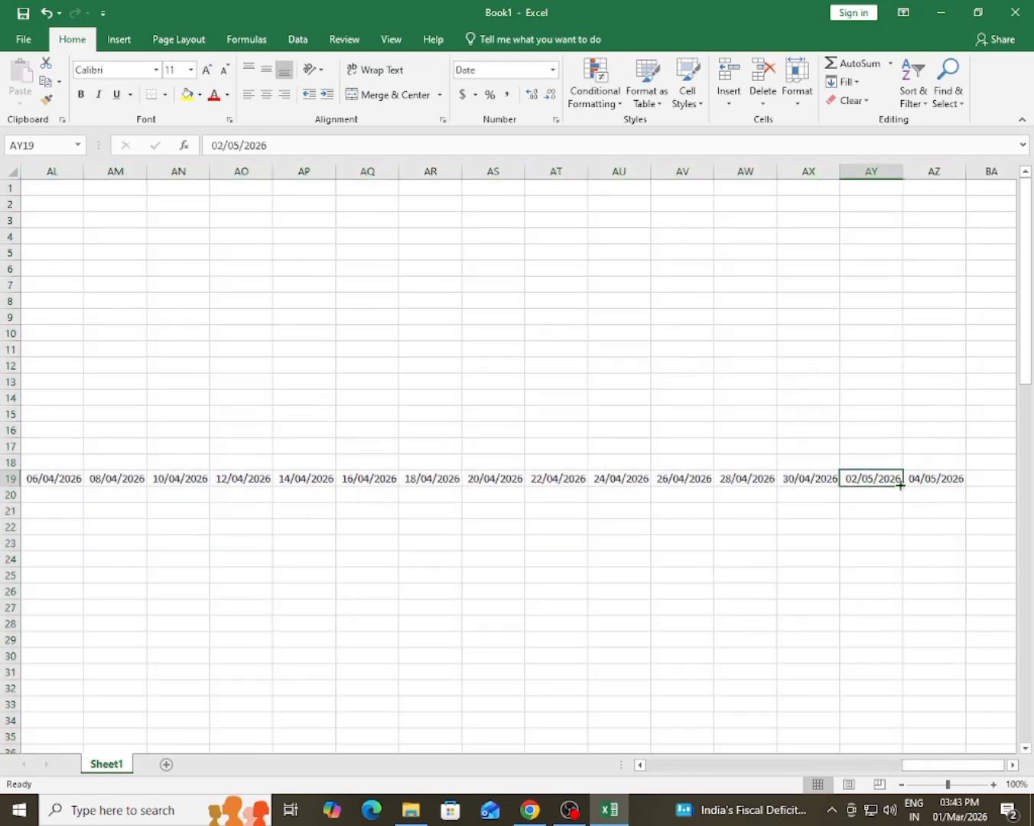
{"action": "left_click", "coordinate": [929, 479]}
{"action": "left_click", "coordinate": [870, 481]}
{"action": "left_click", "coordinate": [939, 478]}
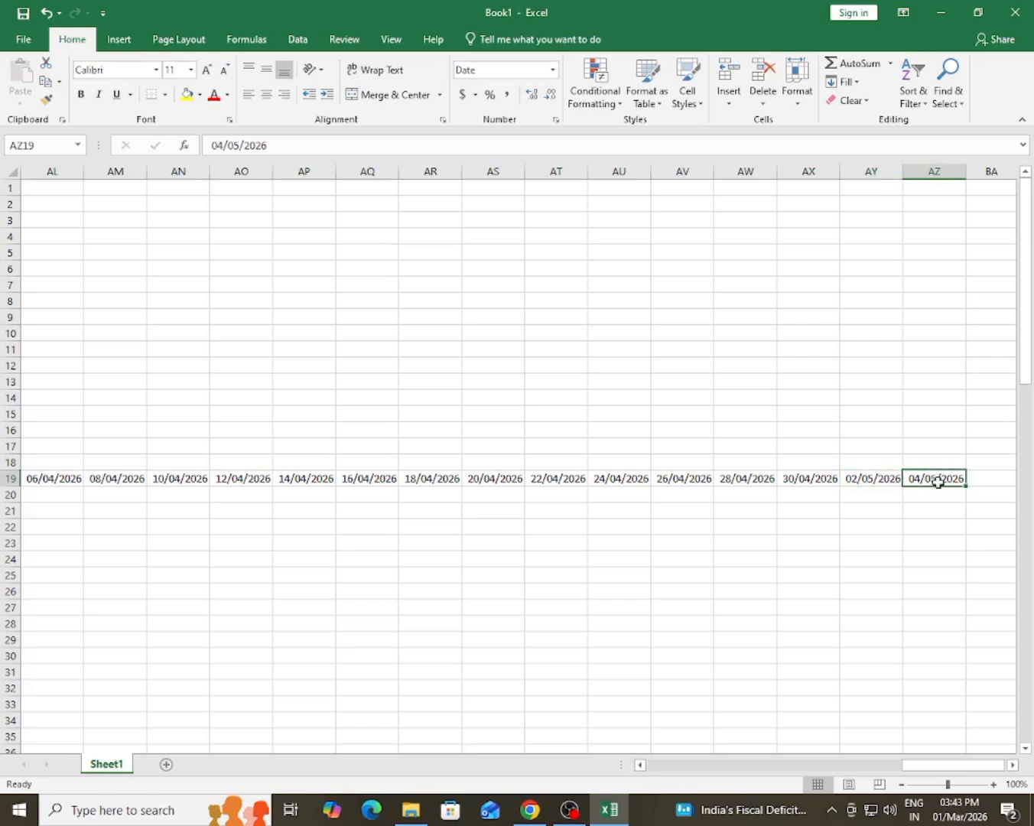
{"action": "left_click", "coordinate": [991, 476]}
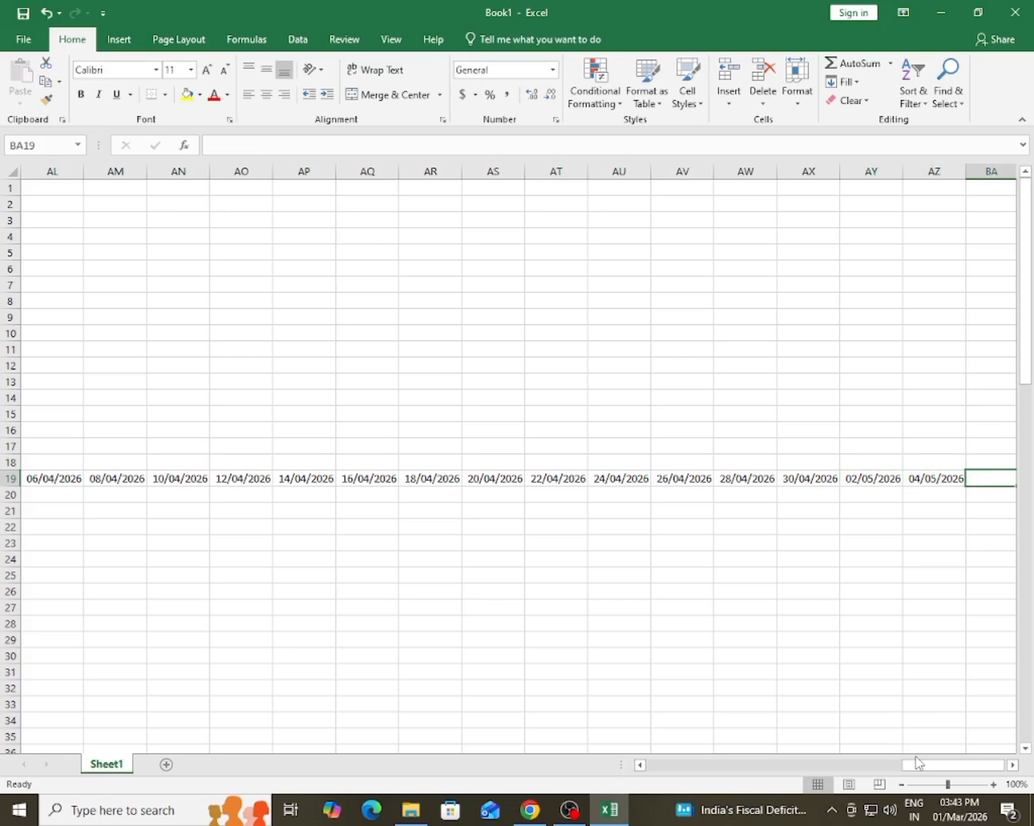
{"action": "left_click_drag", "start_coordinate": [917, 766], "coordinate": [735, 761]}
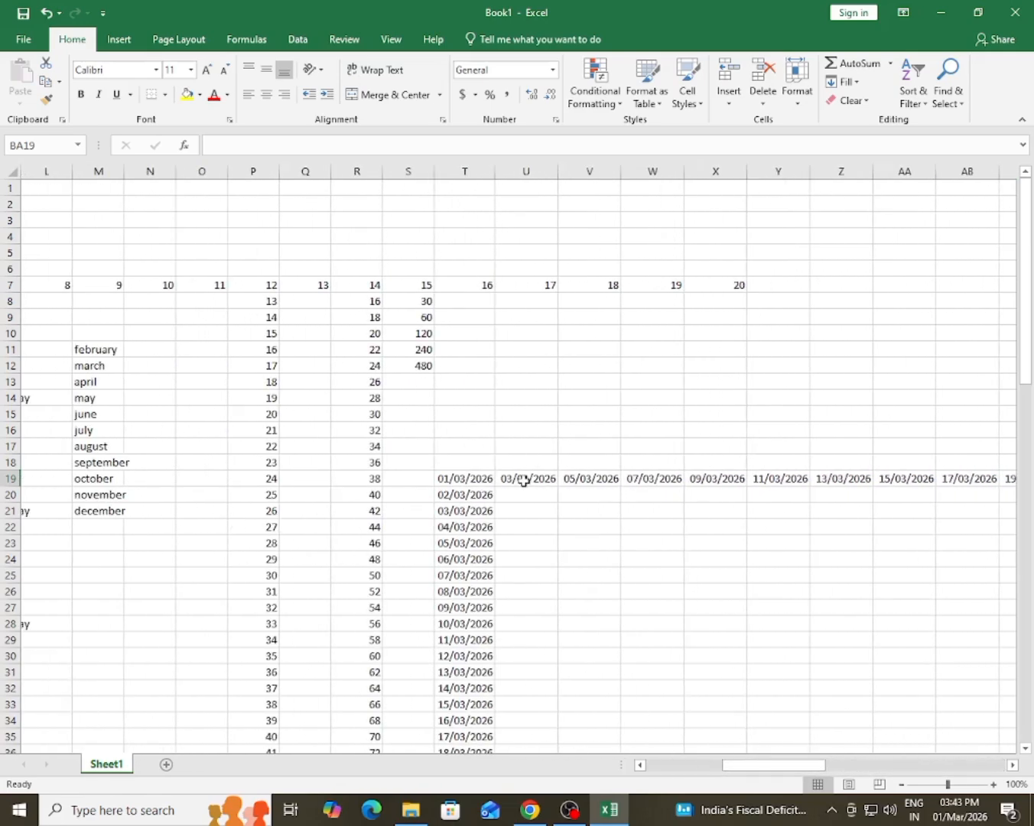
{"action": "left_click", "coordinate": [593, 525]}
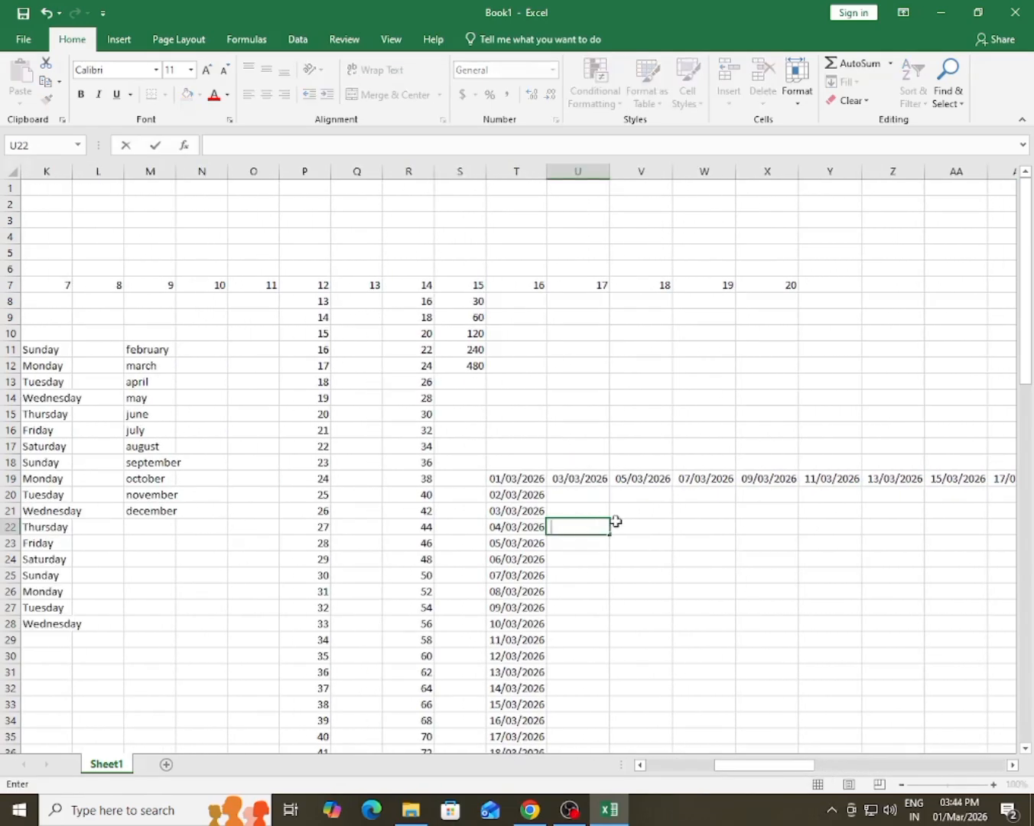
{"action": "left_click", "coordinate": [652, 586]}
- Fill a weekday date series down column U from cell U19 with a step value of 1 and a stop value of 31/3/2026
{"action": "left_click", "coordinate": [575, 476]}
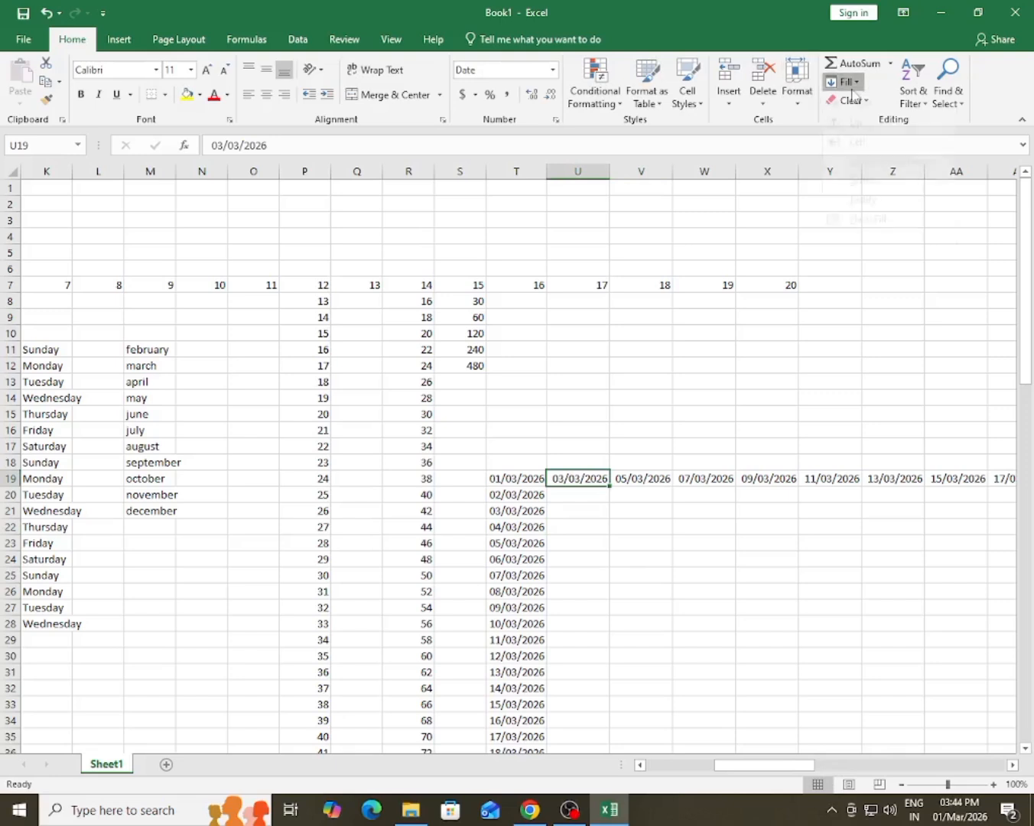
{"action": "left_click", "coordinate": [844, 82]}
{"action": "left_click", "coordinate": [864, 198]}
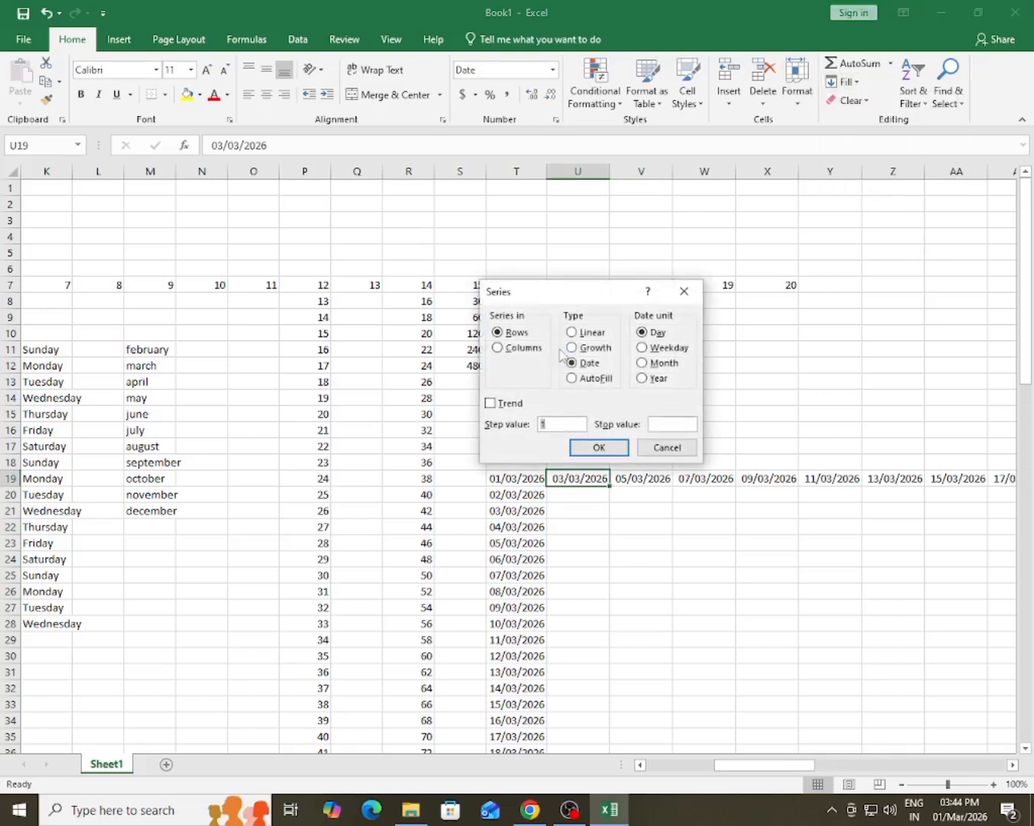
{"action": "left_click", "coordinate": [512, 351]}
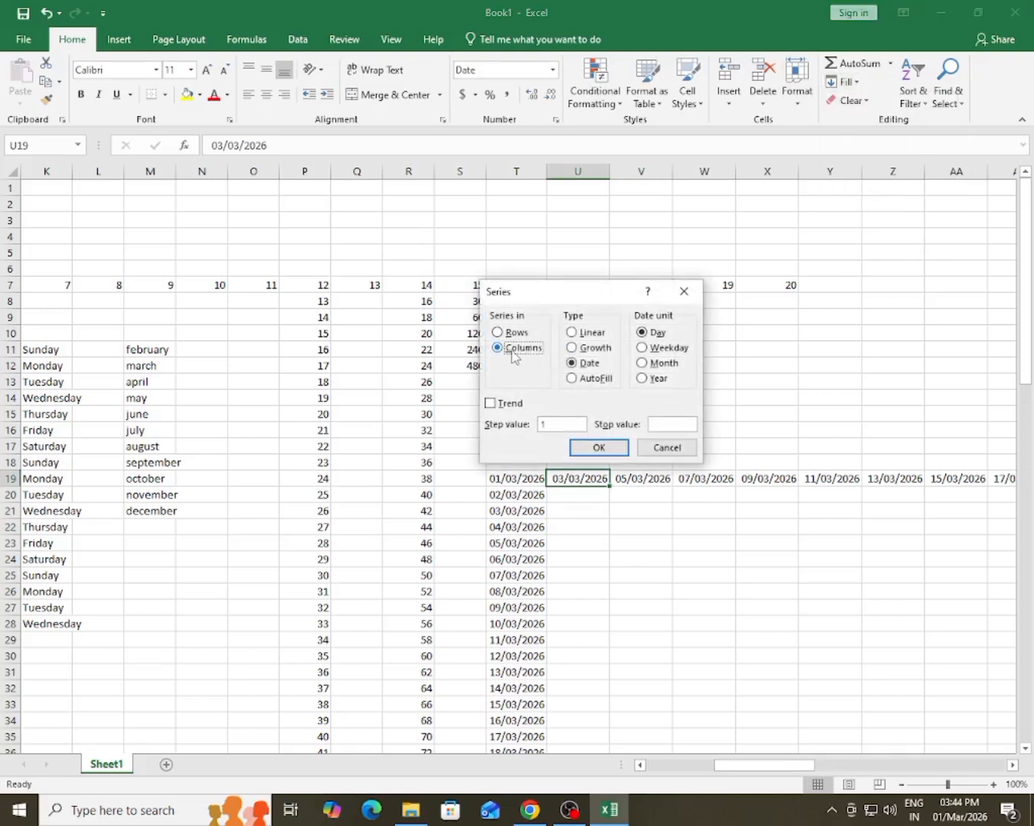
{"action": "left_click", "coordinate": [577, 363]}
{"action": "left_click", "coordinate": [643, 348]}
{"action": "left_click", "coordinate": [553, 424]}
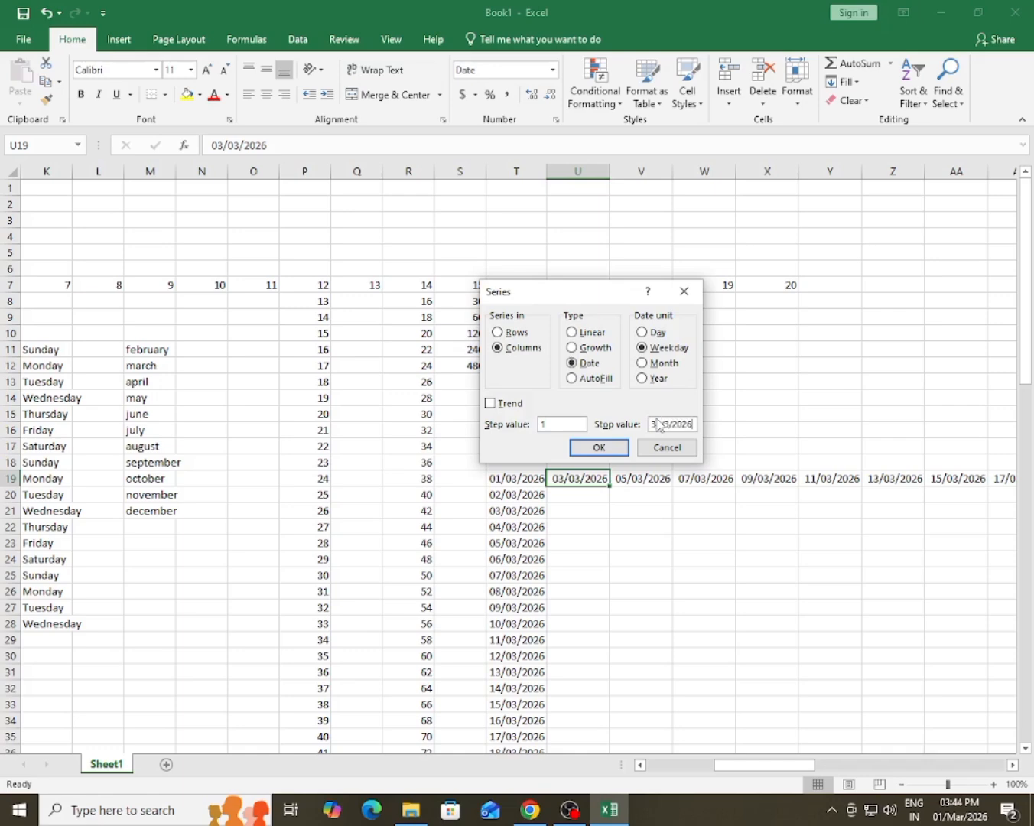
{"action": "left_click", "coordinate": [598, 448]}
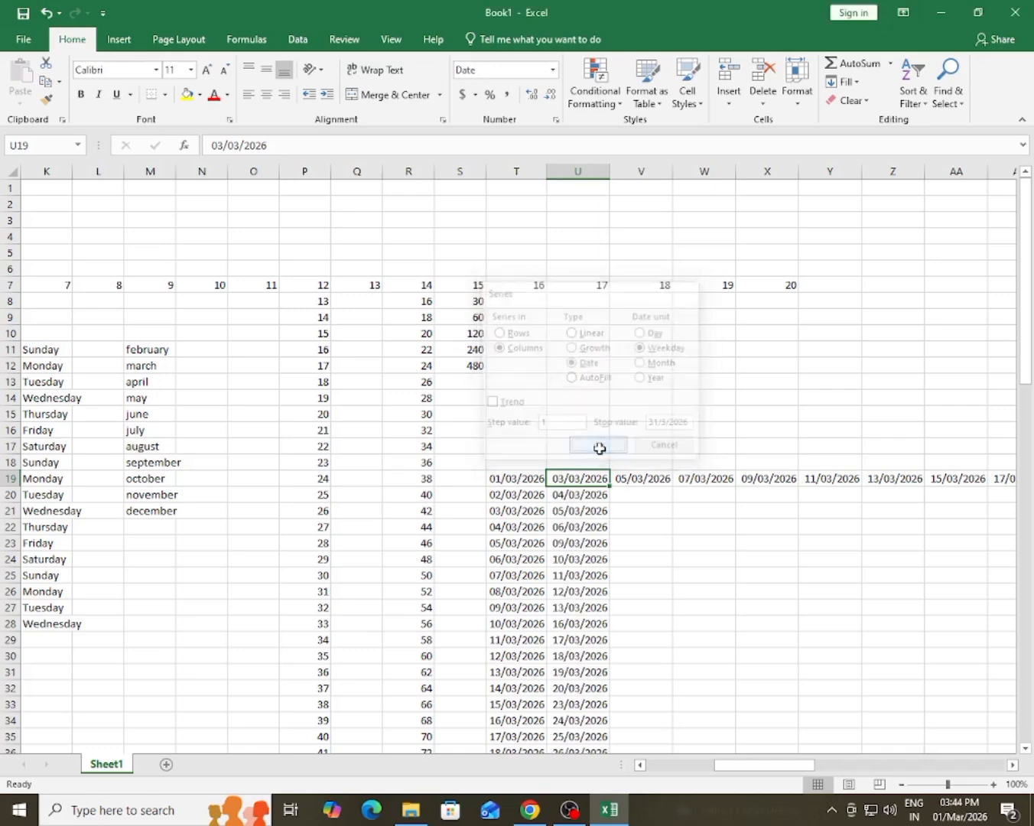
- Examine the column U weekday series for the dates skipped between consecutive cells
{"action": "scroll", "coordinate": [593, 478], "scroll_direction": "down", "scroll_amount": 3}
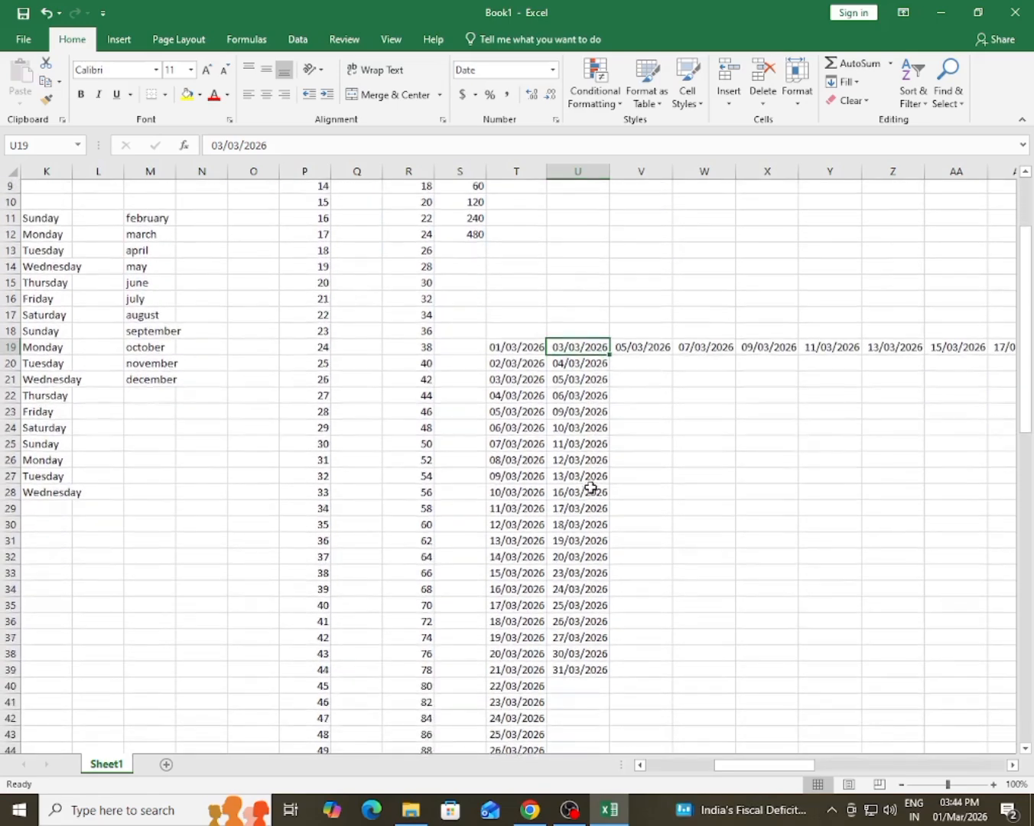
{"action": "left_click", "coordinate": [569, 402]}
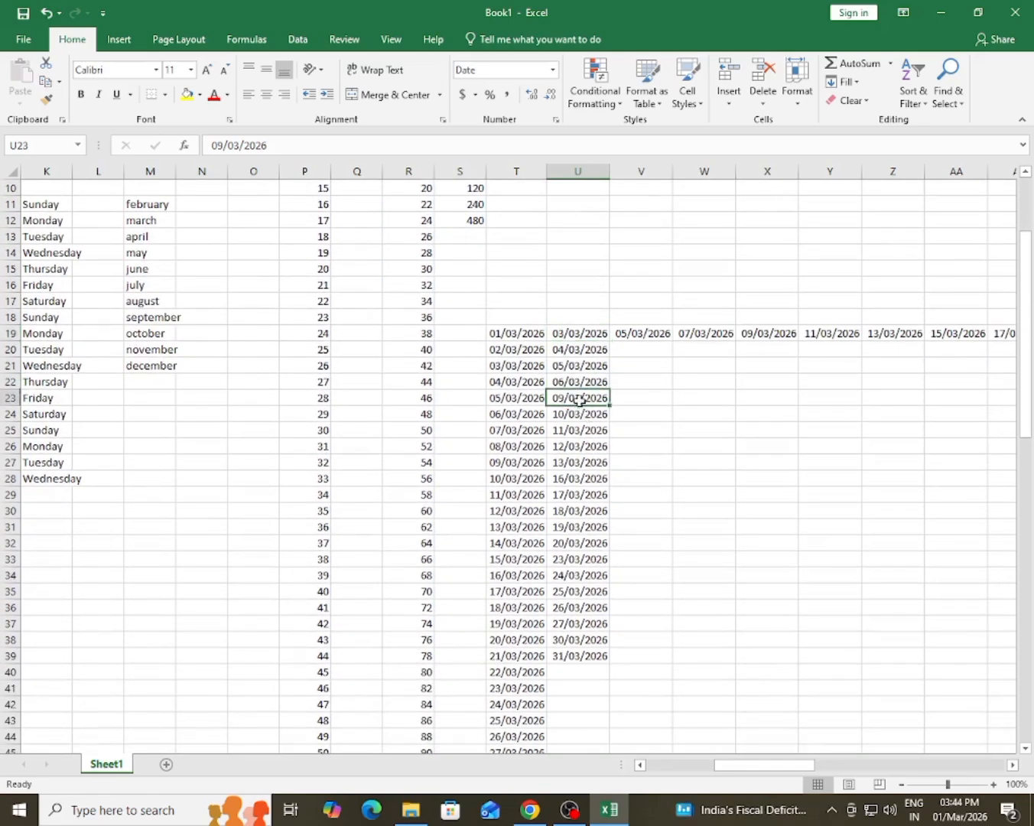
{"action": "left_click", "coordinate": [580, 384]}
{"action": "left_click", "coordinate": [582, 397]}
{"action": "left_click", "coordinate": [579, 462]}
{"action": "left_click", "coordinate": [580, 479]}
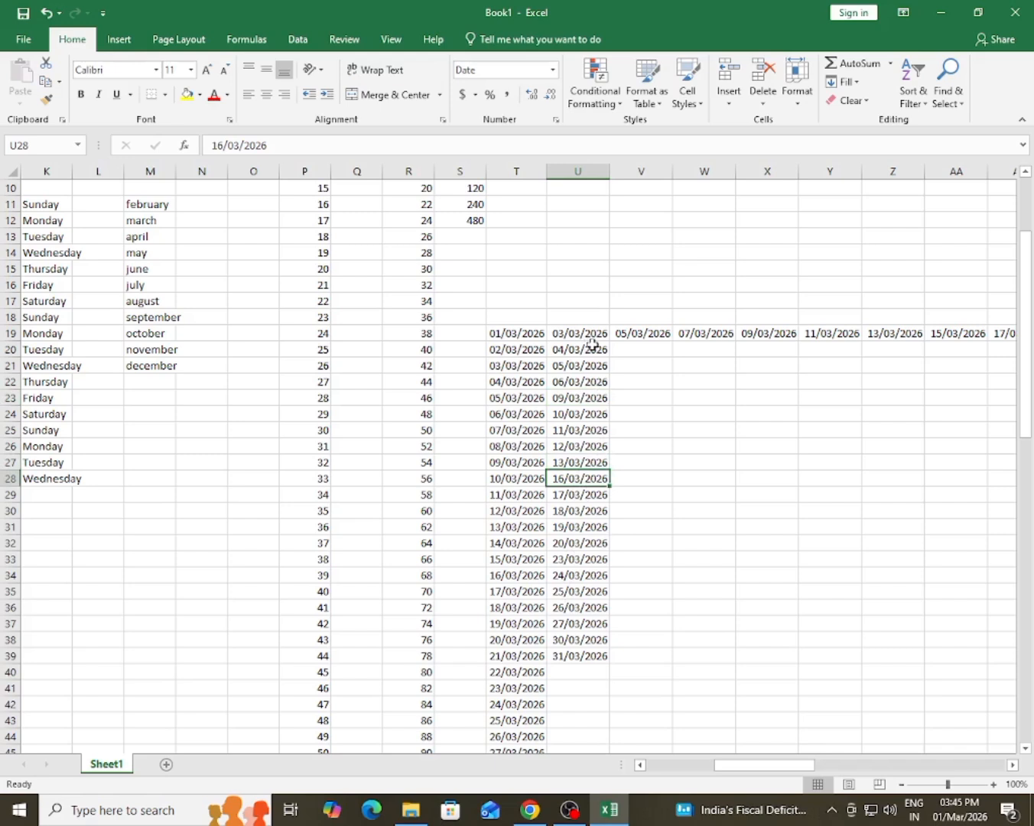
{"action": "left_click", "coordinate": [634, 337]}
{"action": "left_click", "coordinate": [843, 82]}
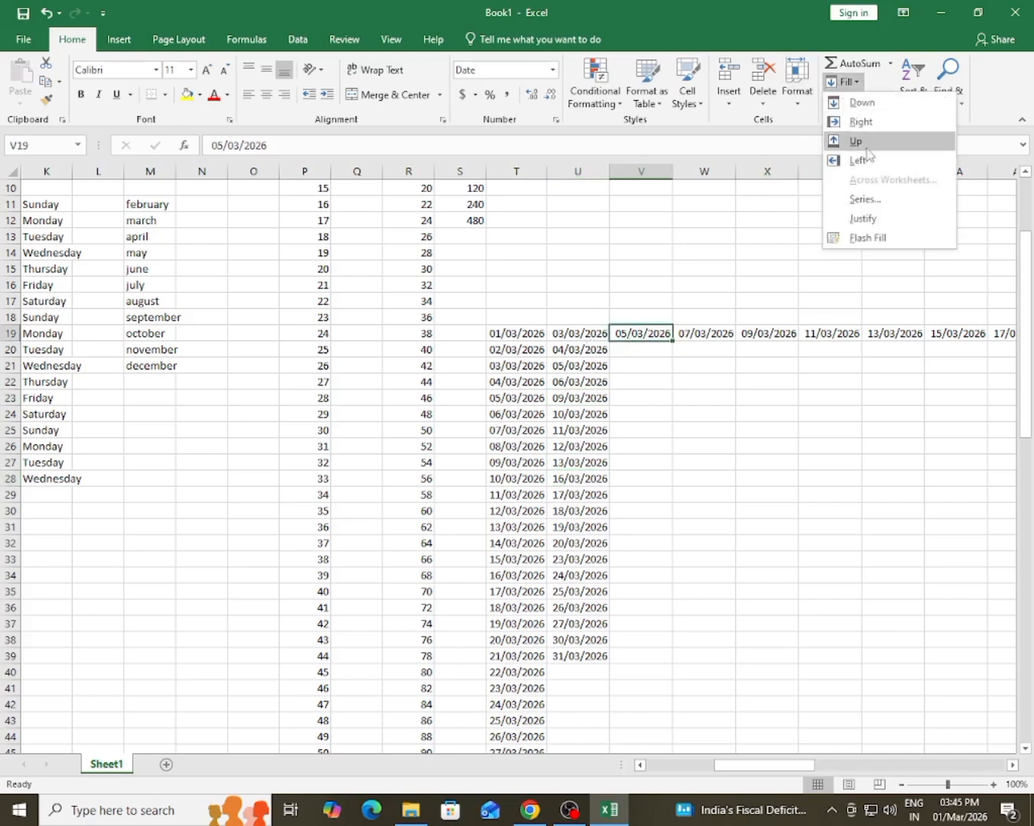
{"action": "left_click", "coordinate": [864, 199]}
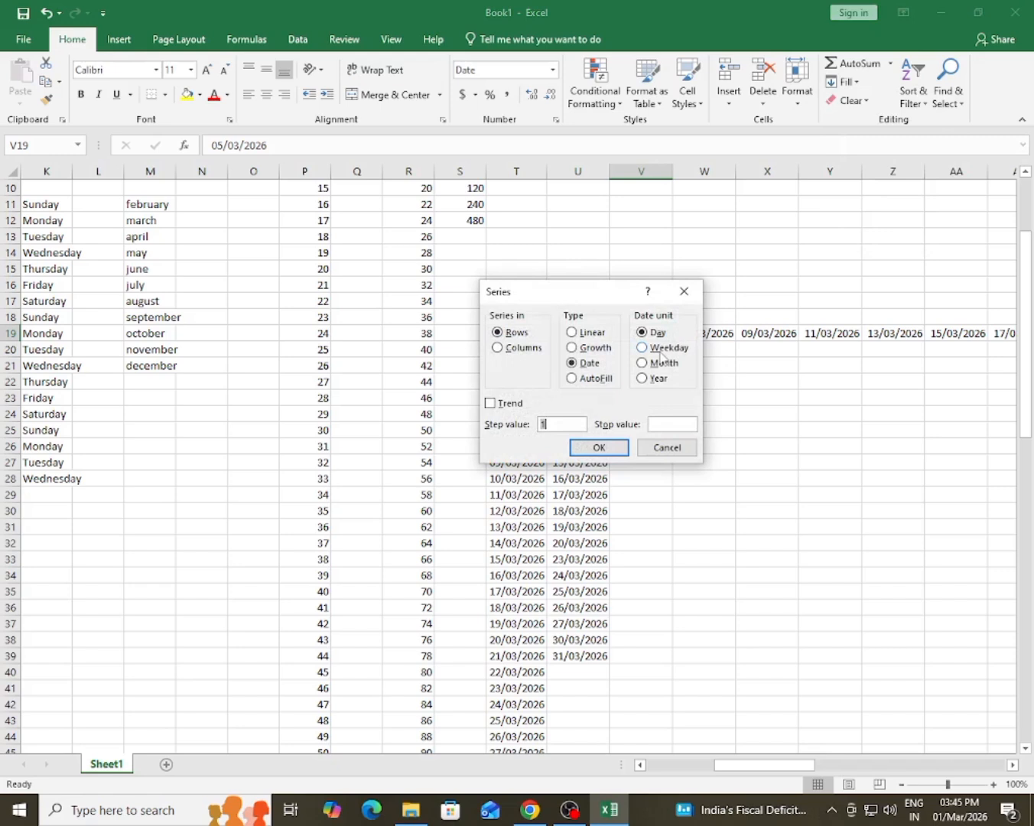
{"action": "left_click", "coordinate": [689, 293]}
{"action": "left_click", "coordinate": [647, 442]}
- Fill a monthly date series down column V from cell V19 with a step value of 1 and a stop value of 5/5/2026
{"action": "left_click", "coordinate": [635, 334]}
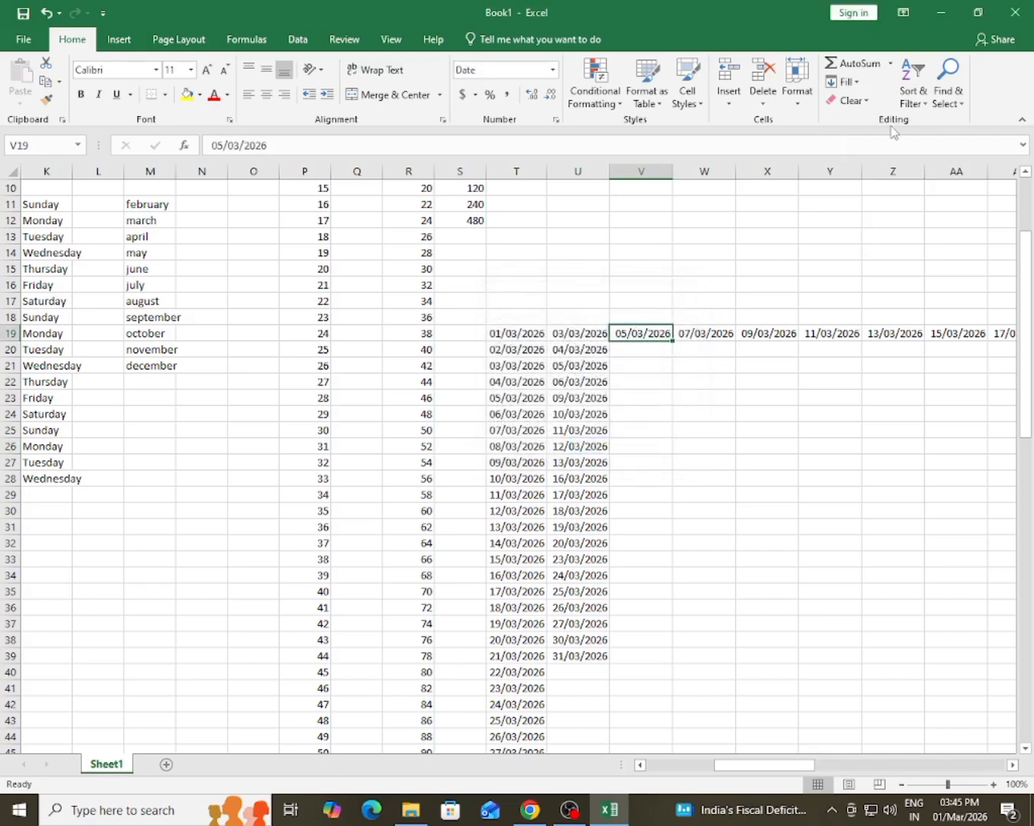
{"action": "left_click", "coordinate": [842, 81]}
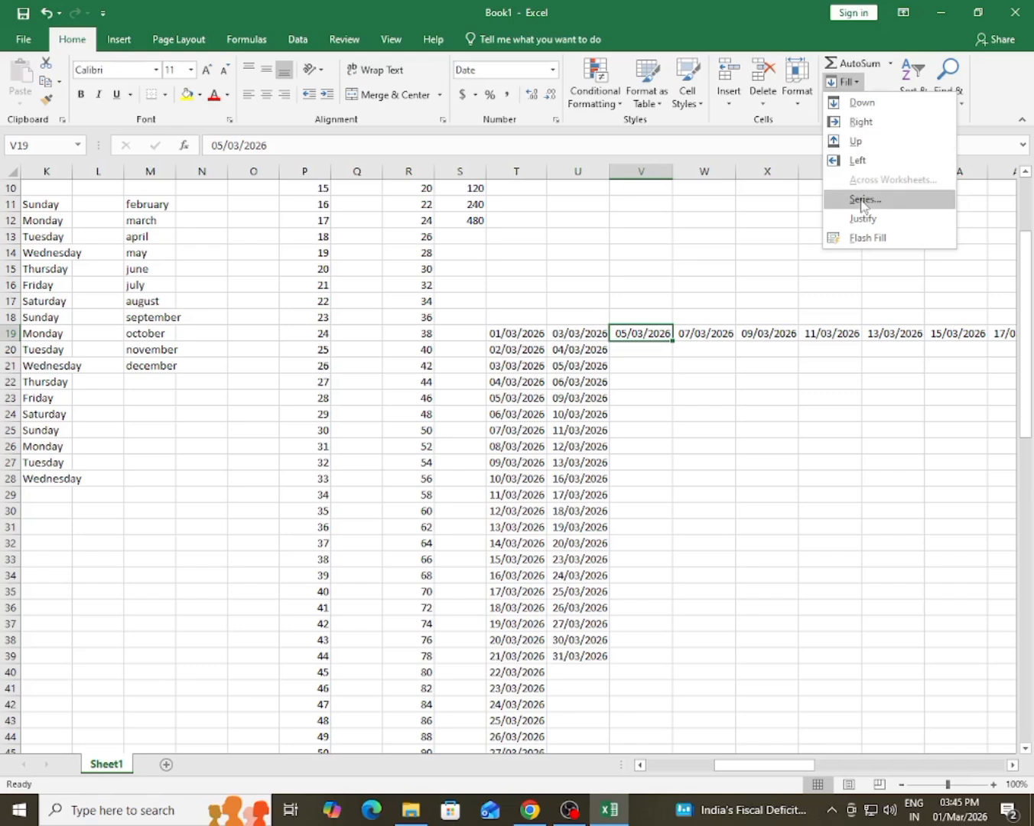
{"action": "left_click", "coordinate": [862, 200]}
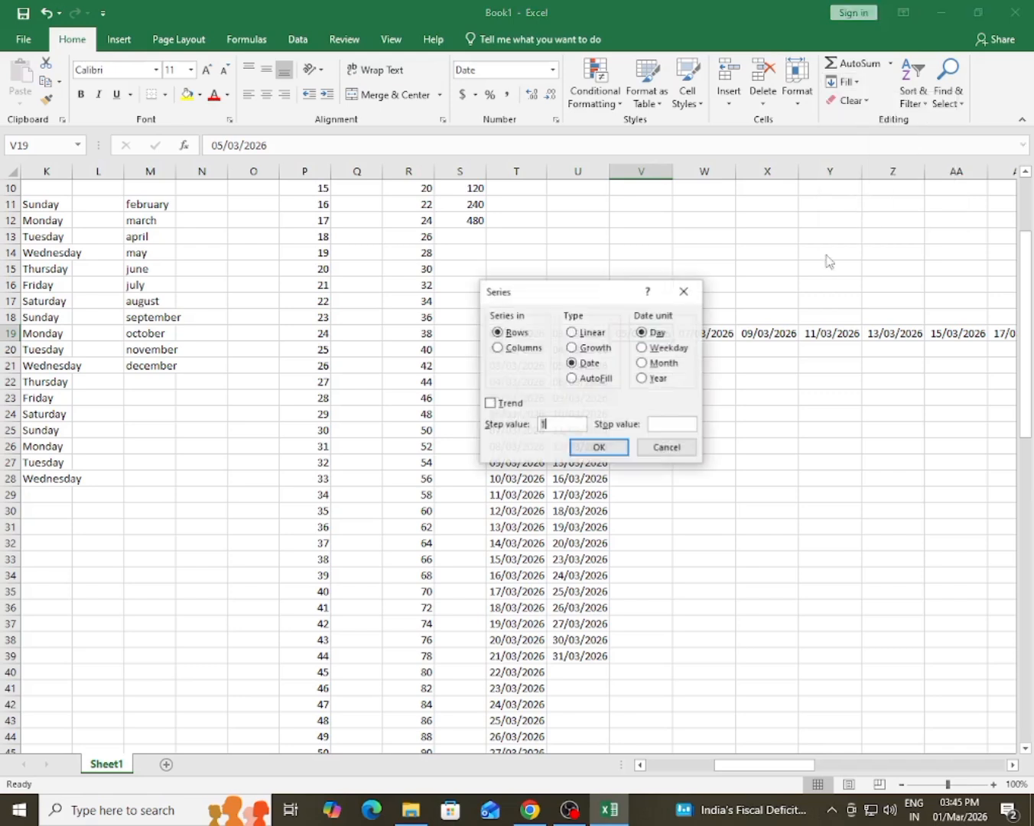
{"action": "left_click", "coordinate": [644, 362]}
{"action": "left_click", "coordinate": [559, 426]}
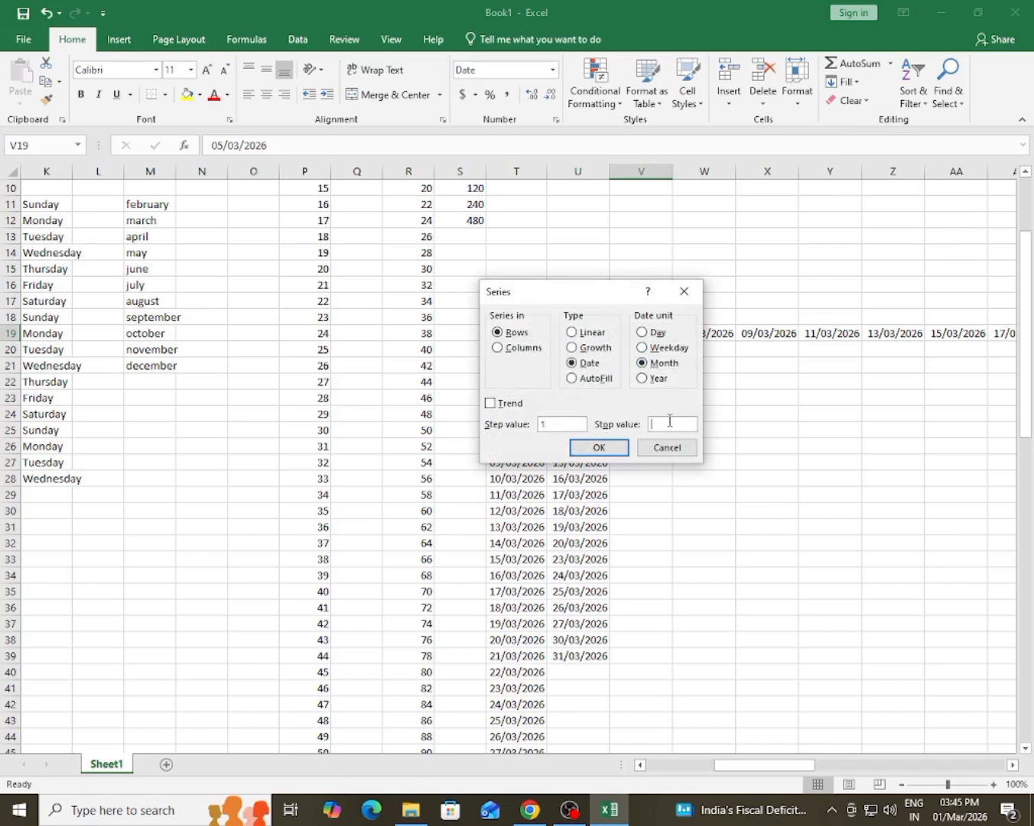
{"action": "left_click_drag", "start_coordinate": [579, 291], "coordinate": [816, 342]}
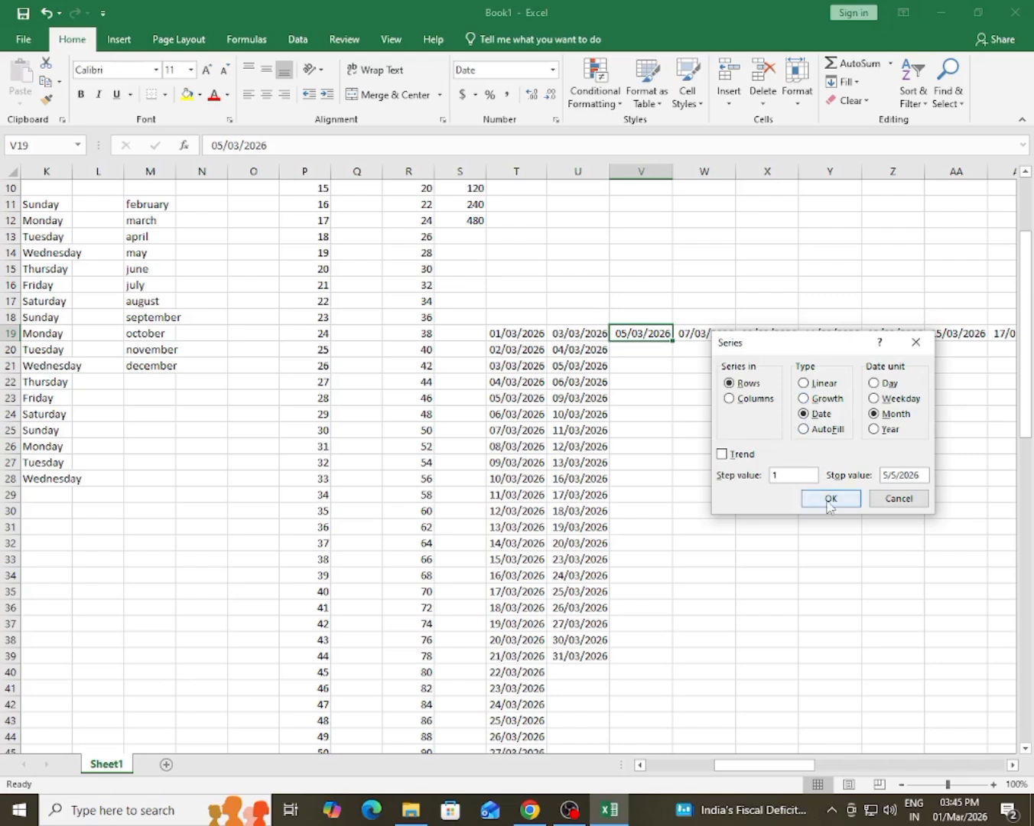
{"action": "left_click", "coordinate": [750, 399]}
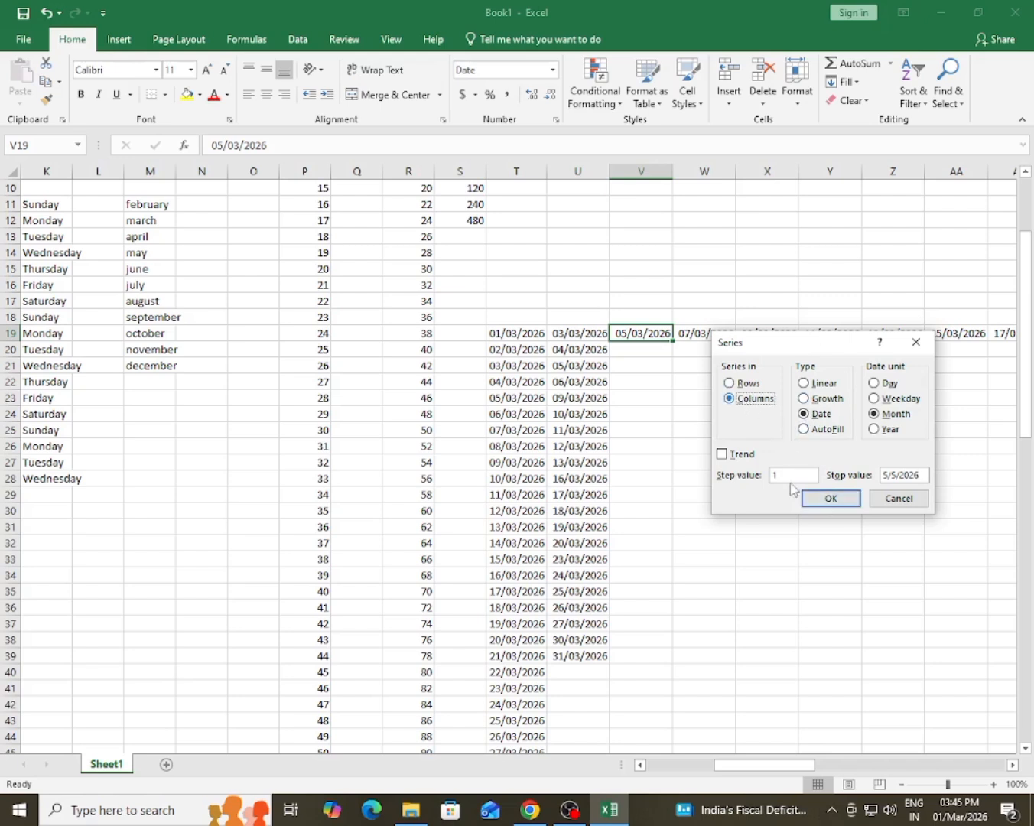
{"action": "left_click", "coordinate": [829, 497]}
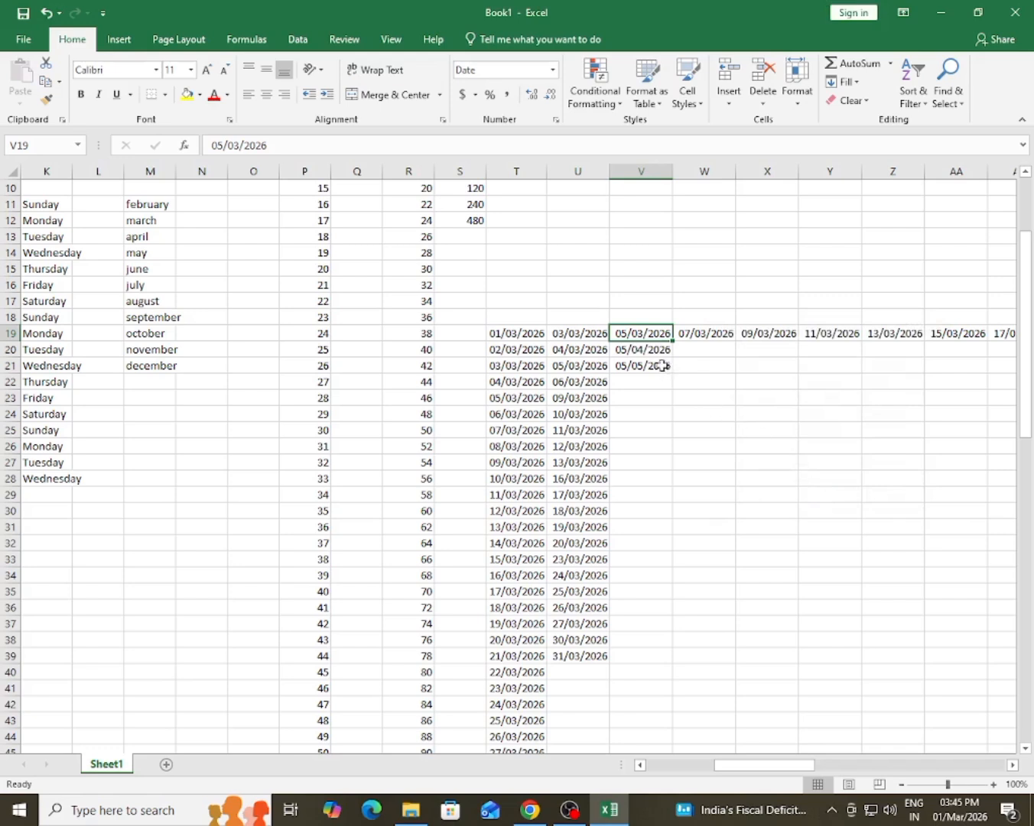
- Examine the dates in cells V19 to V21 to compare the month from one cell to the next
{"action": "left_click", "coordinate": [632, 346]}
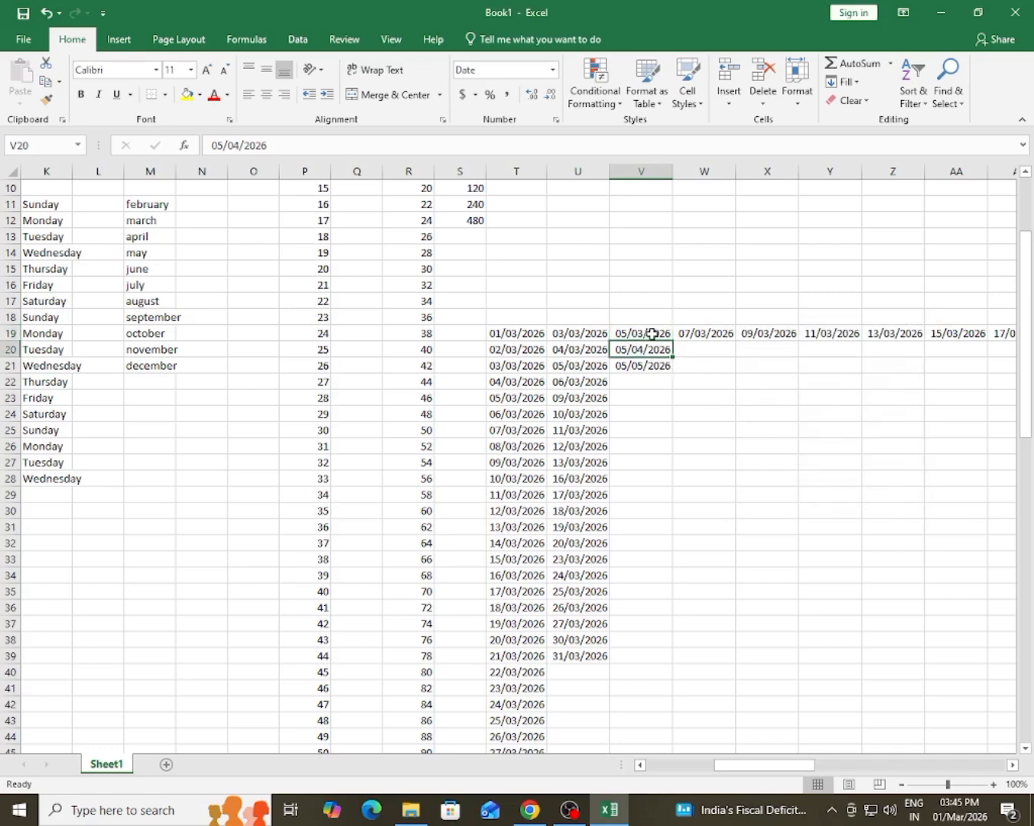
{"action": "left_click", "coordinate": [652, 335]}
{"action": "left_click", "coordinate": [648, 349]}
{"action": "left_click", "coordinate": [651, 366]}
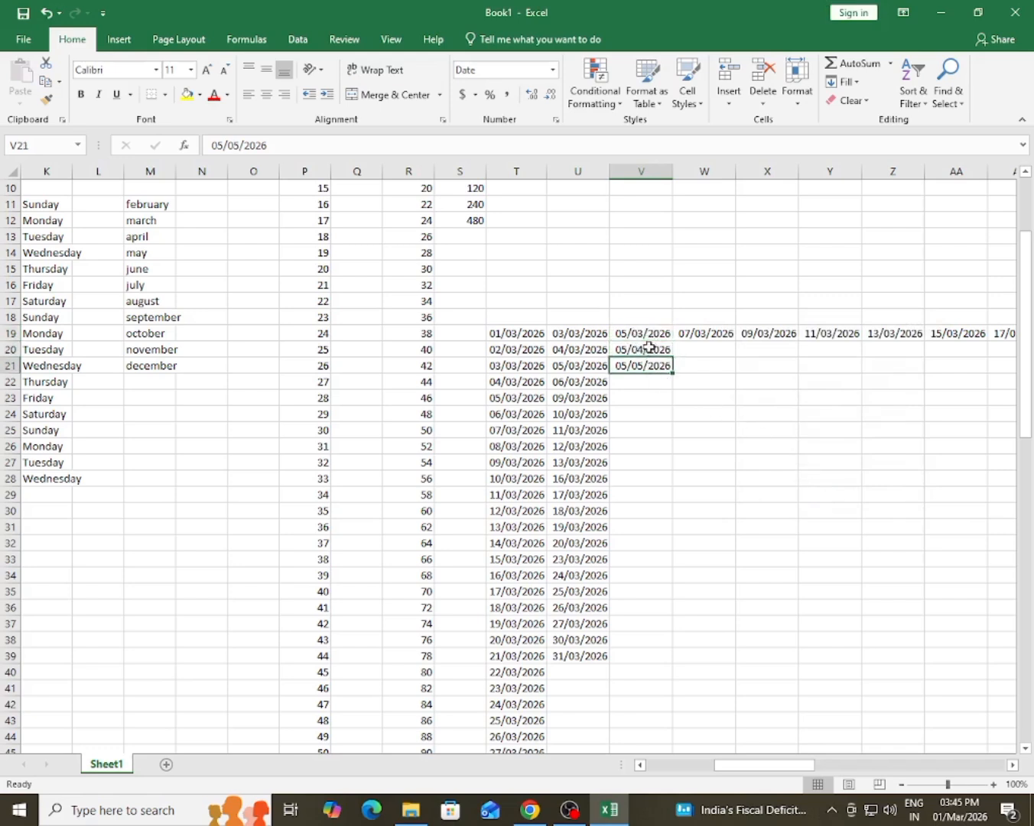
{"action": "left_click", "coordinate": [648, 351]}
{"action": "left_click", "coordinate": [653, 366]}
{"action": "left_click", "coordinate": [646, 334]}
{"action": "left_click", "coordinate": [643, 351]}
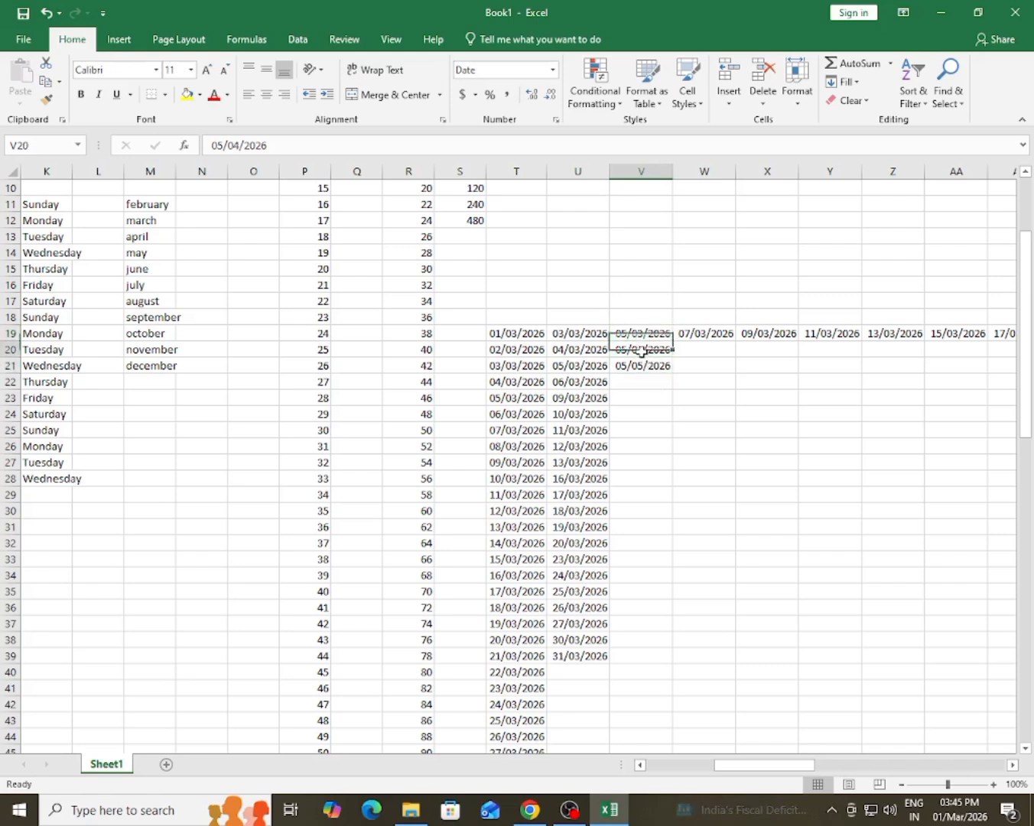
{"action": "left_click", "coordinate": [650, 367]}
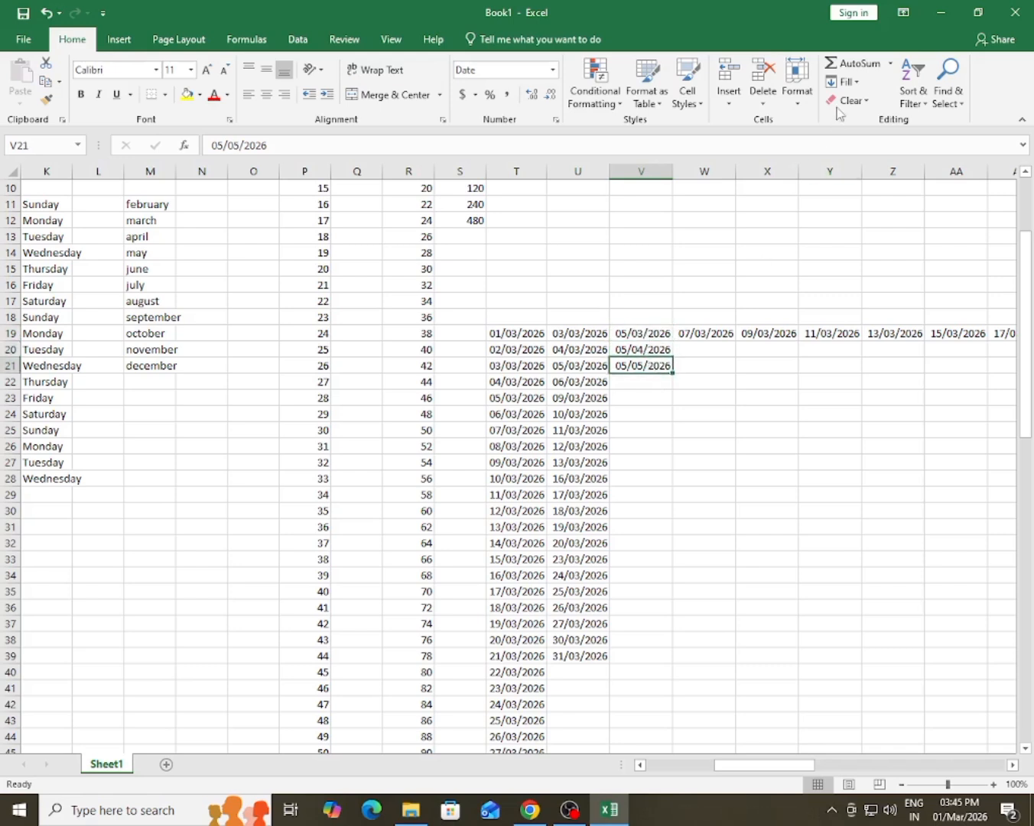
{"action": "left_click", "coordinate": [845, 82]}
{"action": "left_click", "coordinate": [862, 200]}
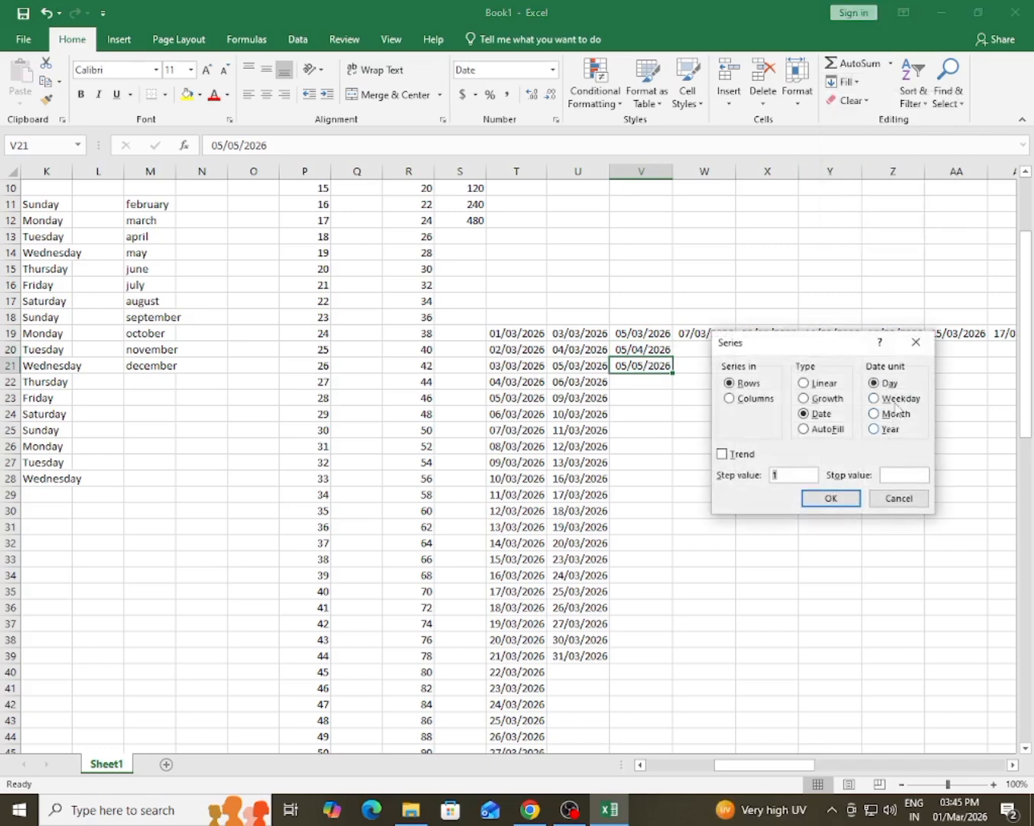
{"action": "left_click", "coordinate": [915, 341]}
- Fill a yearly date series down column W from cell W19 with a step value of 1 and a stop value of 7/3/2029
{"action": "left_click_drag", "start_coordinate": [696, 334], "coordinate": [698, 387]}
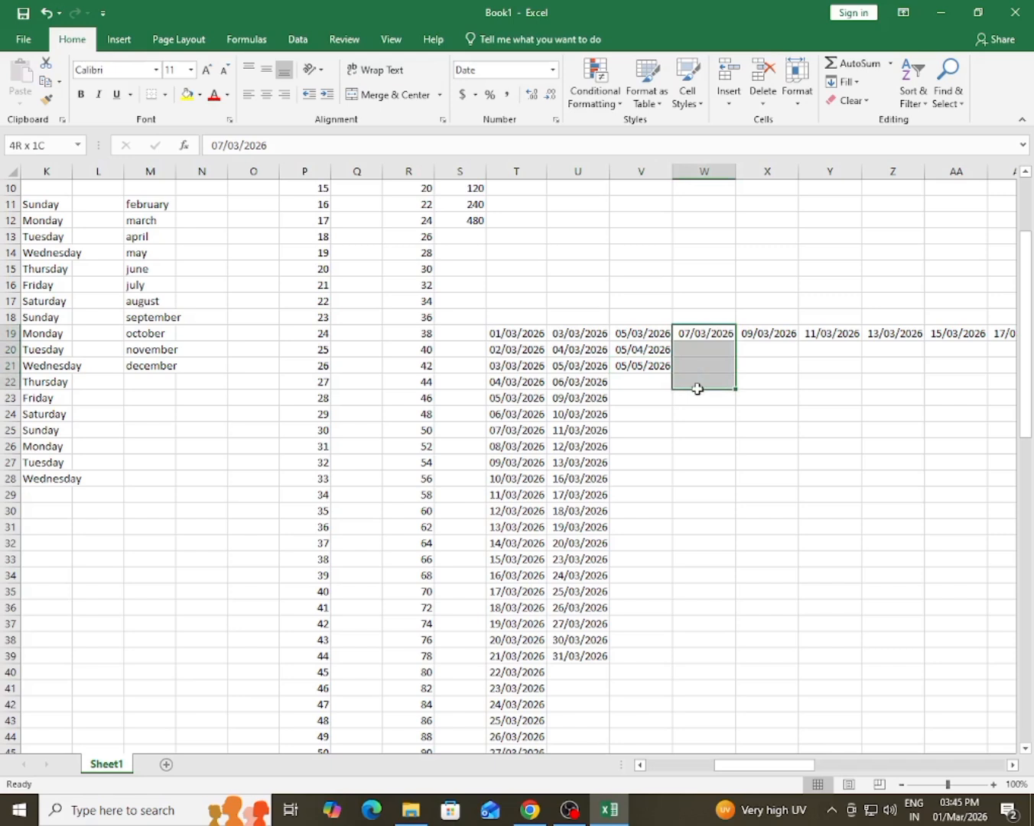
{"action": "left_click", "coordinate": [696, 333]}
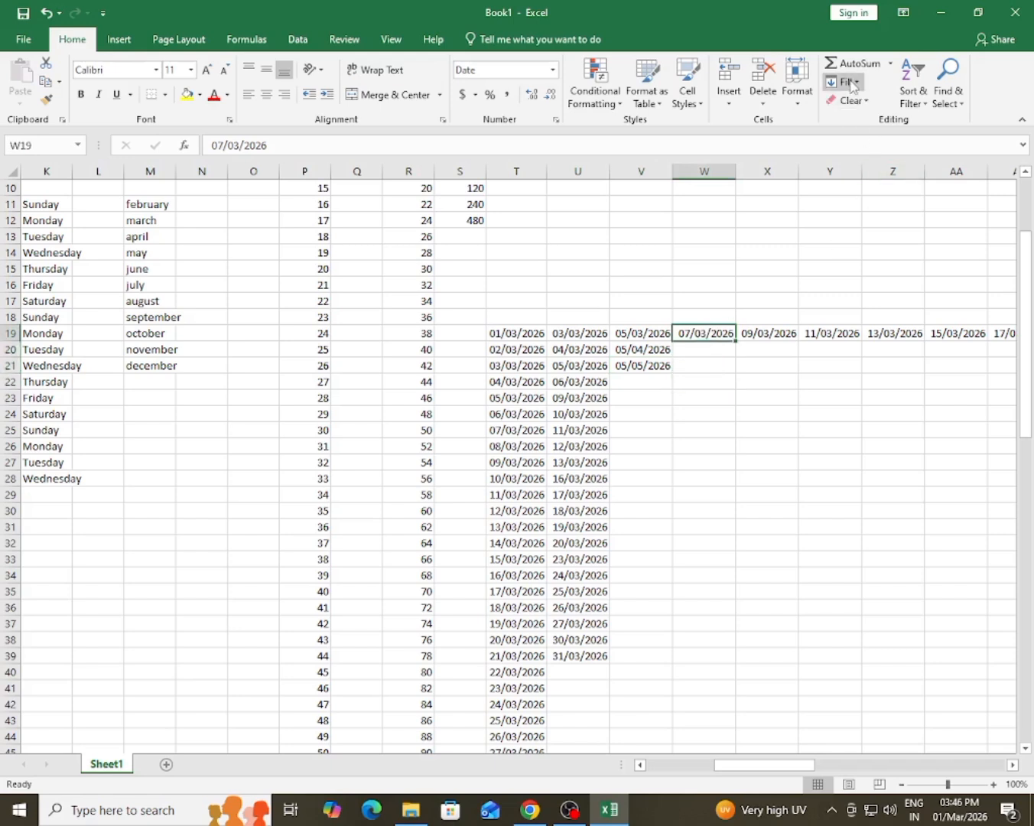
{"action": "left_click", "coordinate": [841, 81]}
{"action": "left_click", "coordinate": [864, 202]}
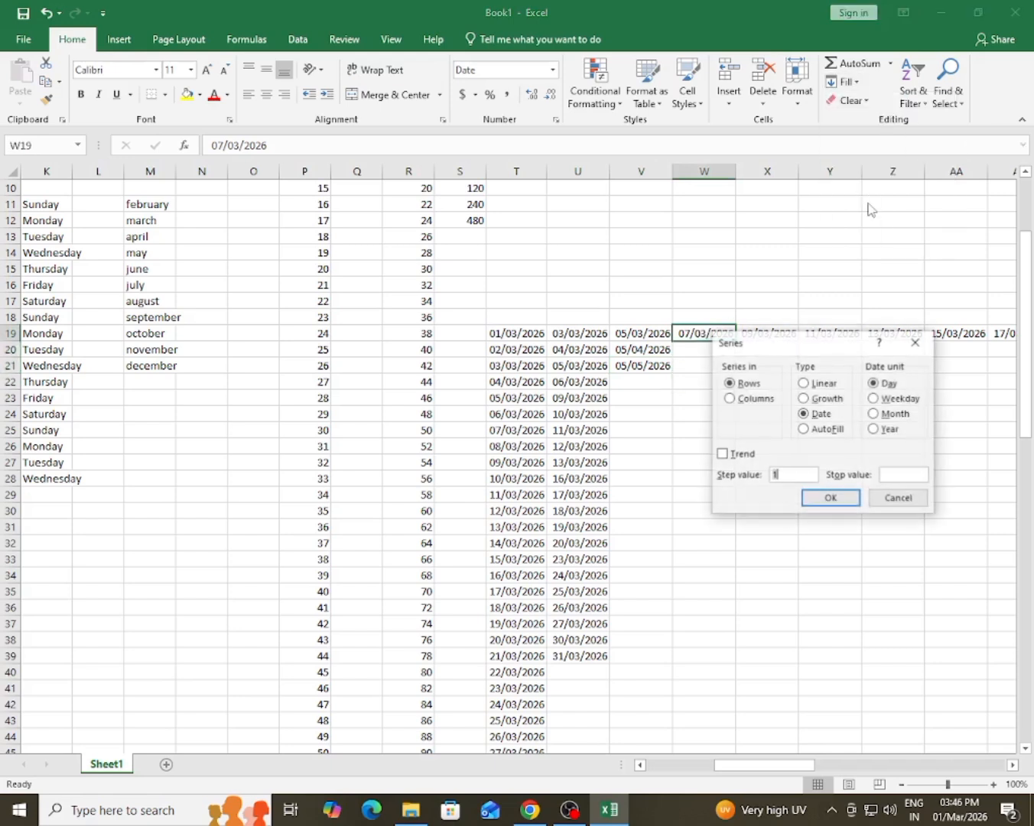
{"action": "left_click", "coordinate": [757, 398]}
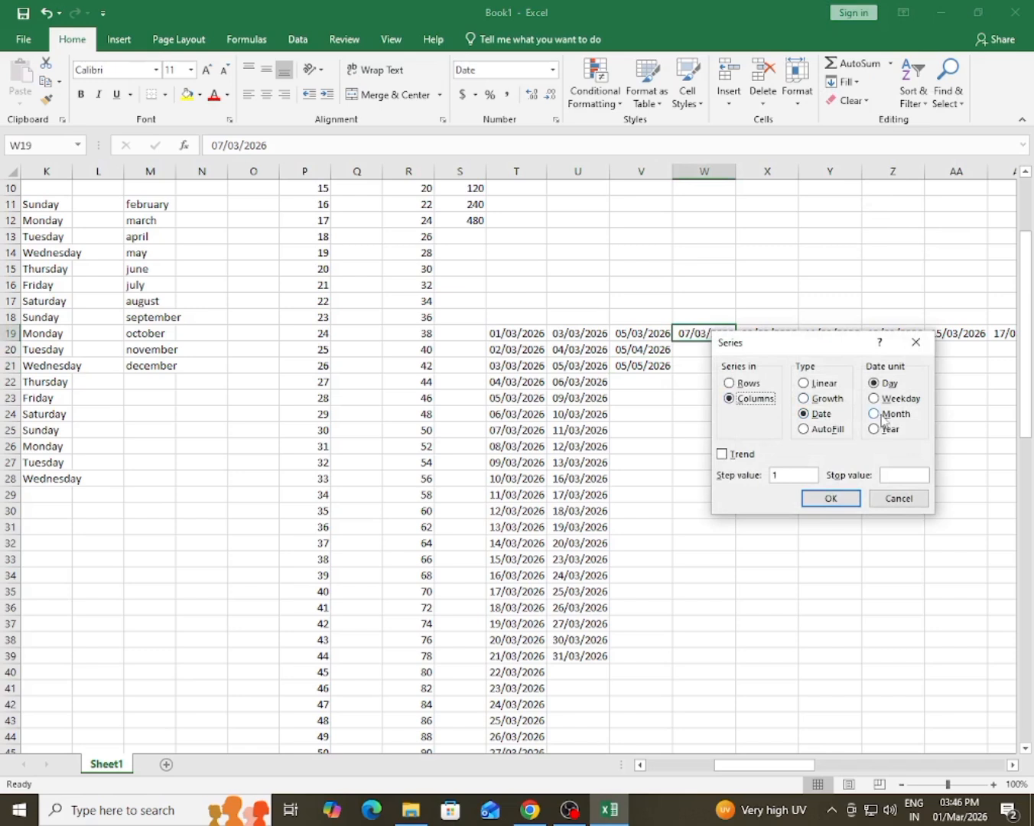
{"action": "left_click", "coordinate": [876, 430]}
{"action": "left_click", "coordinate": [883, 432]}
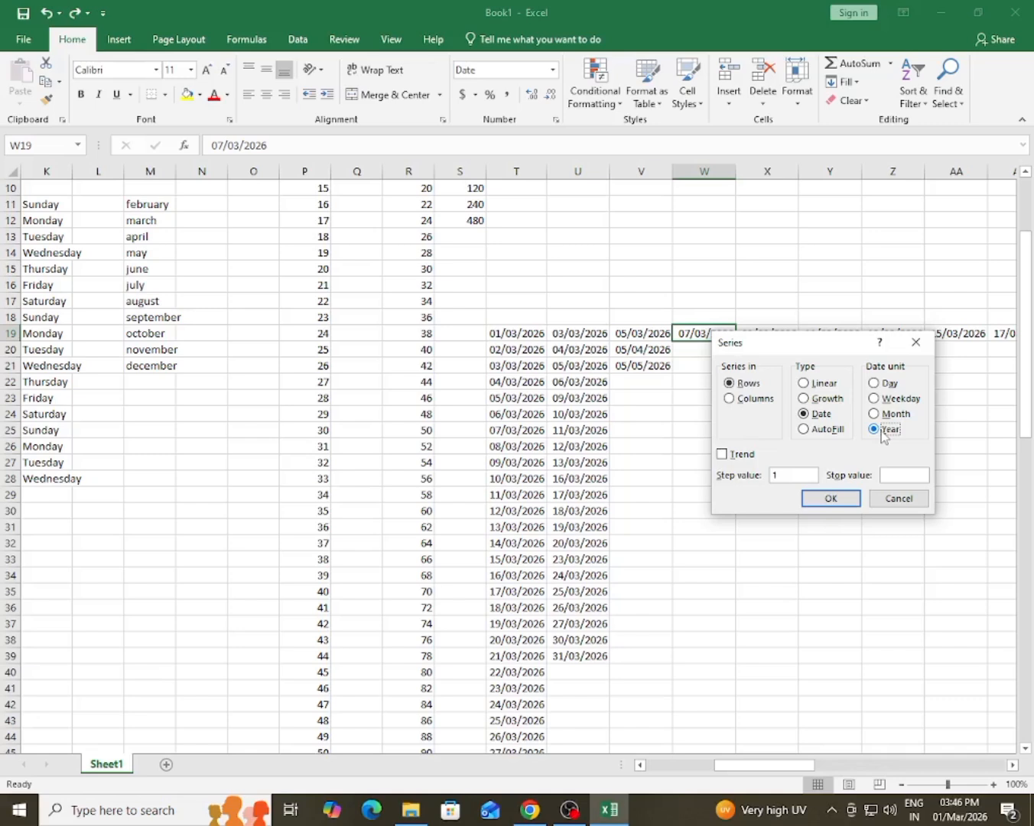
{"action": "left_click", "coordinate": [798, 471]}
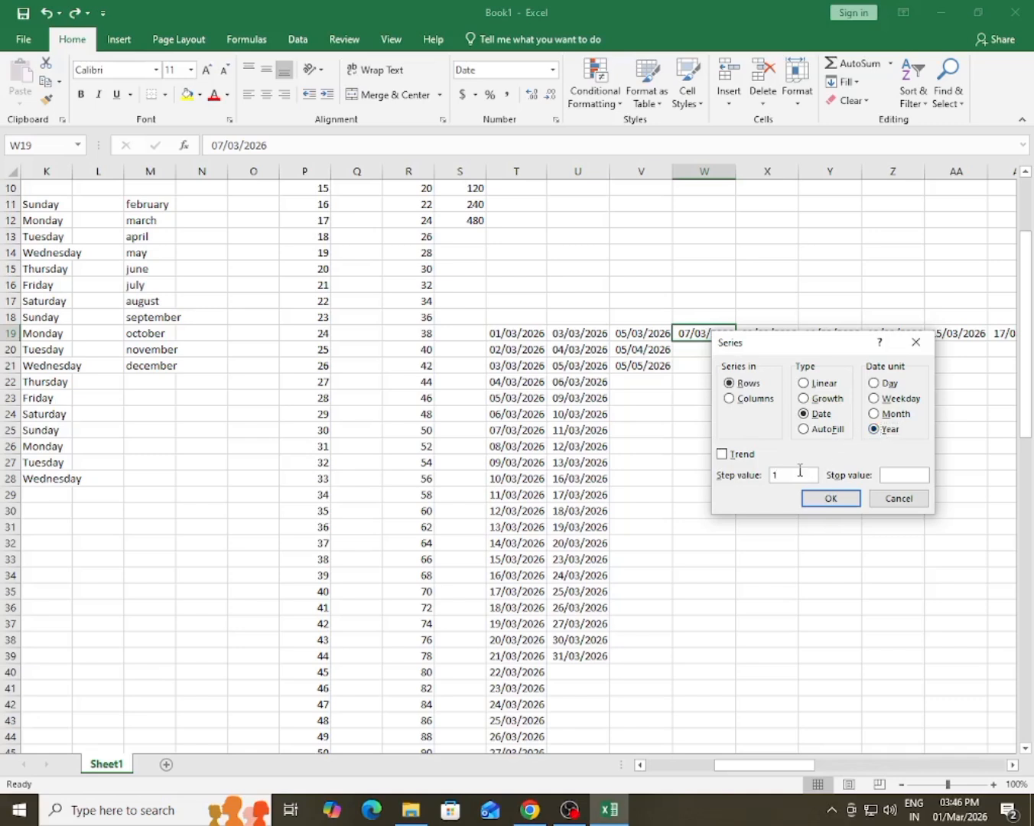
{"action": "left_click", "coordinate": [913, 475]}
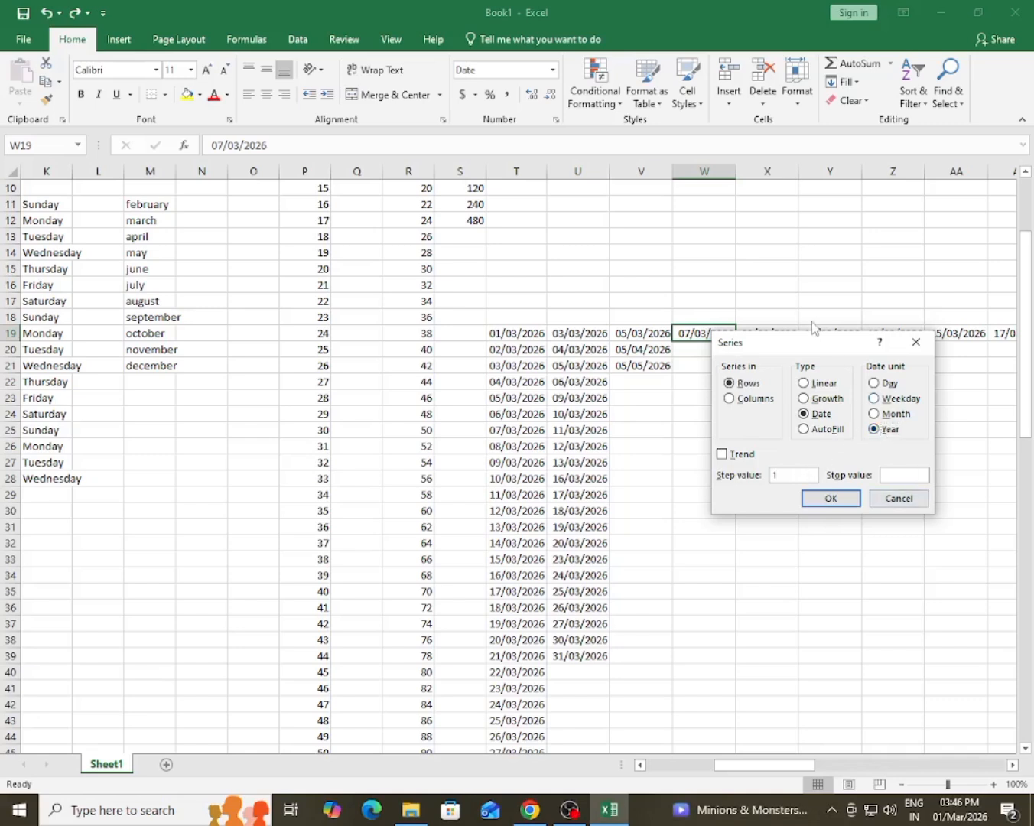
{"action": "left_click_drag", "start_coordinate": [809, 342], "coordinate": [842, 307]}
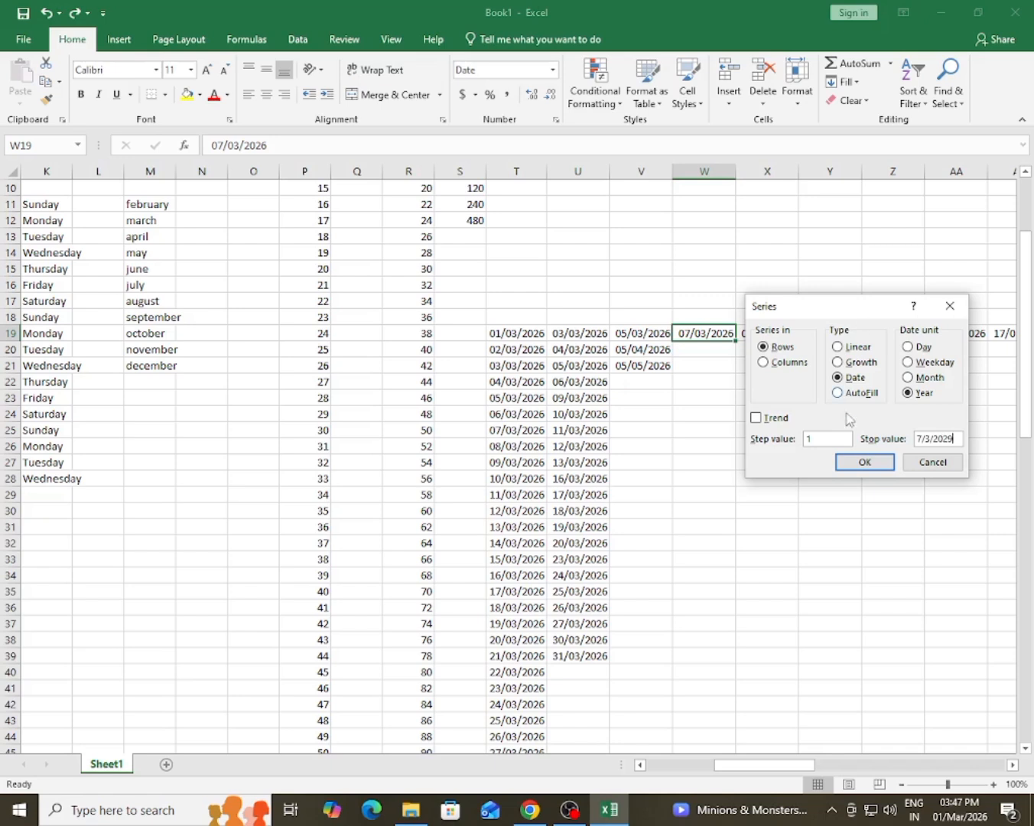
{"action": "left_click", "coordinate": [764, 362]}
{"action": "left_click", "coordinate": [865, 463]}
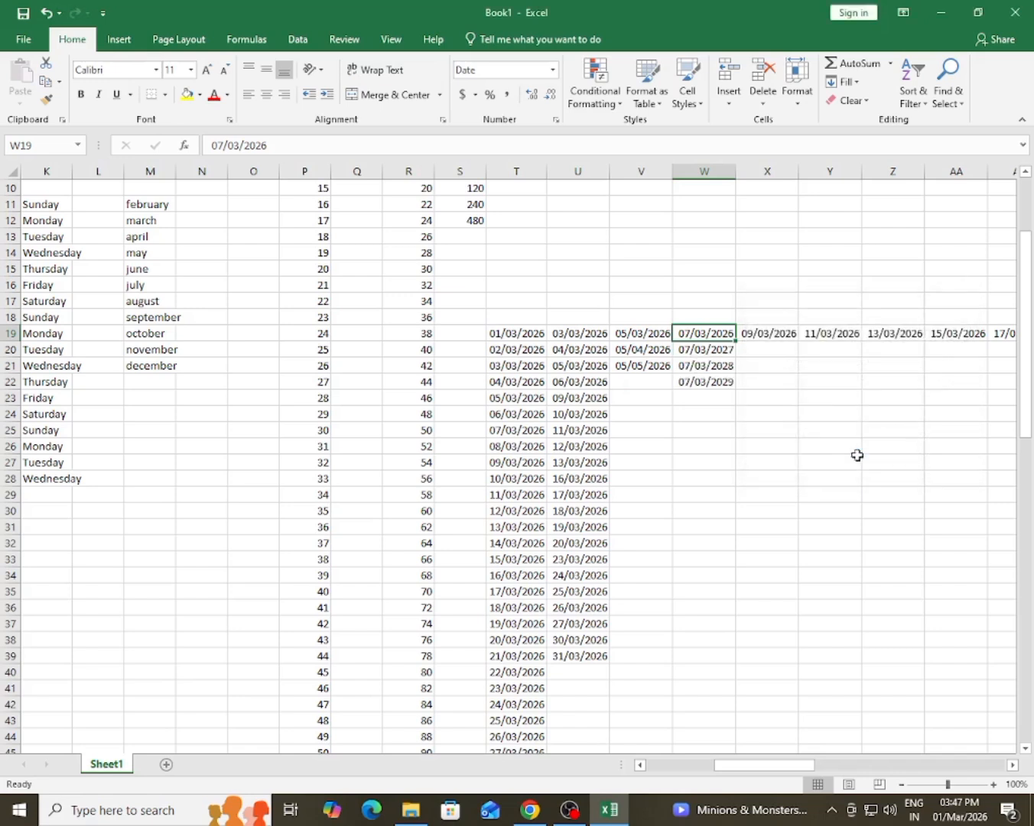
{"action": "left_click", "coordinate": [704, 351]}
{"action": "left_click", "coordinate": [712, 370]}
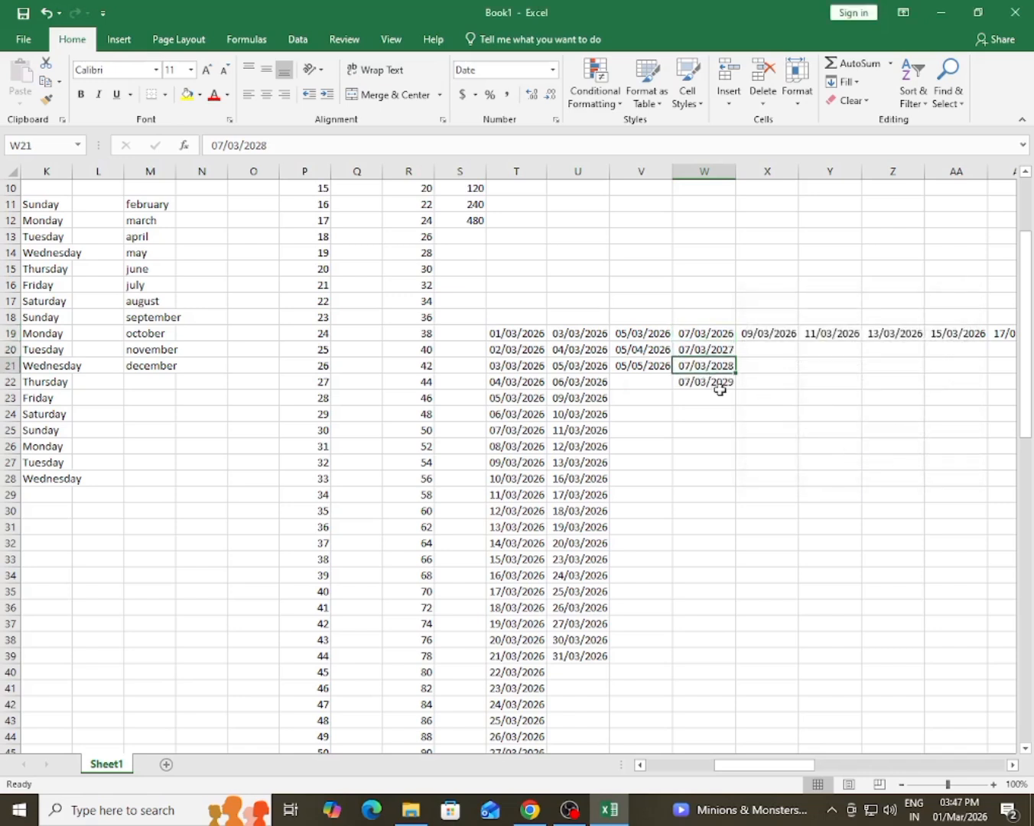
{"action": "left_click", "coordinate": [717, 384]}
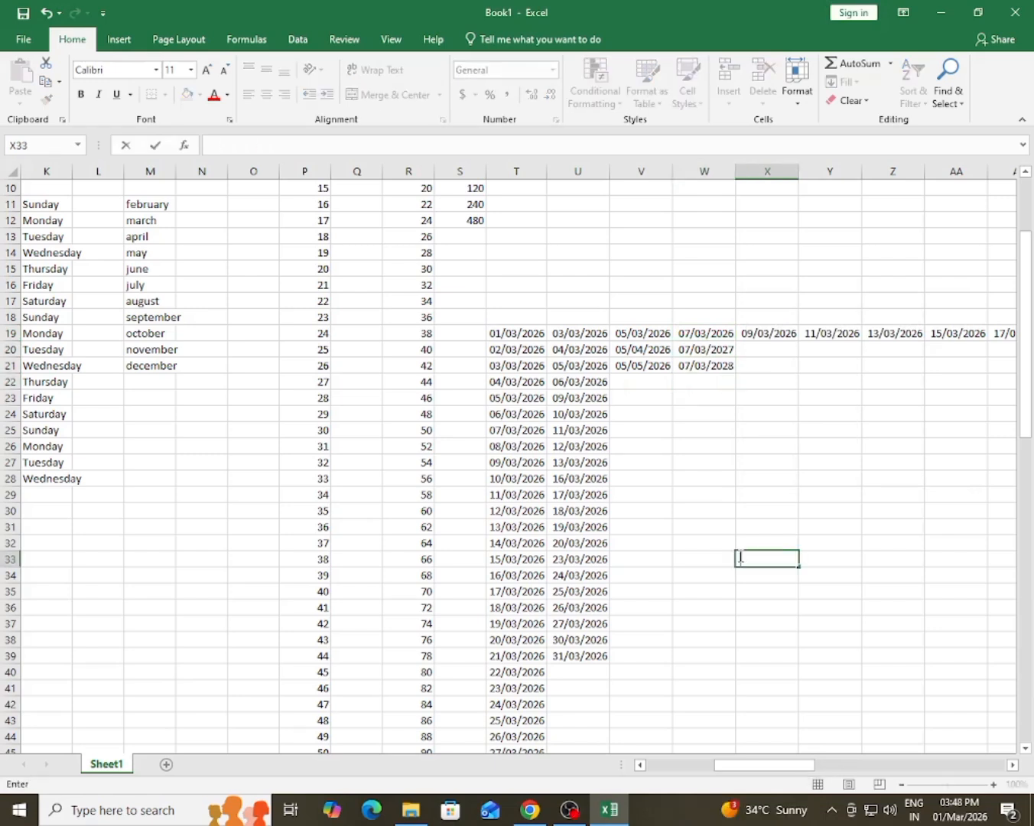
{"action": "left_click", "coordinate": [852, 506]}
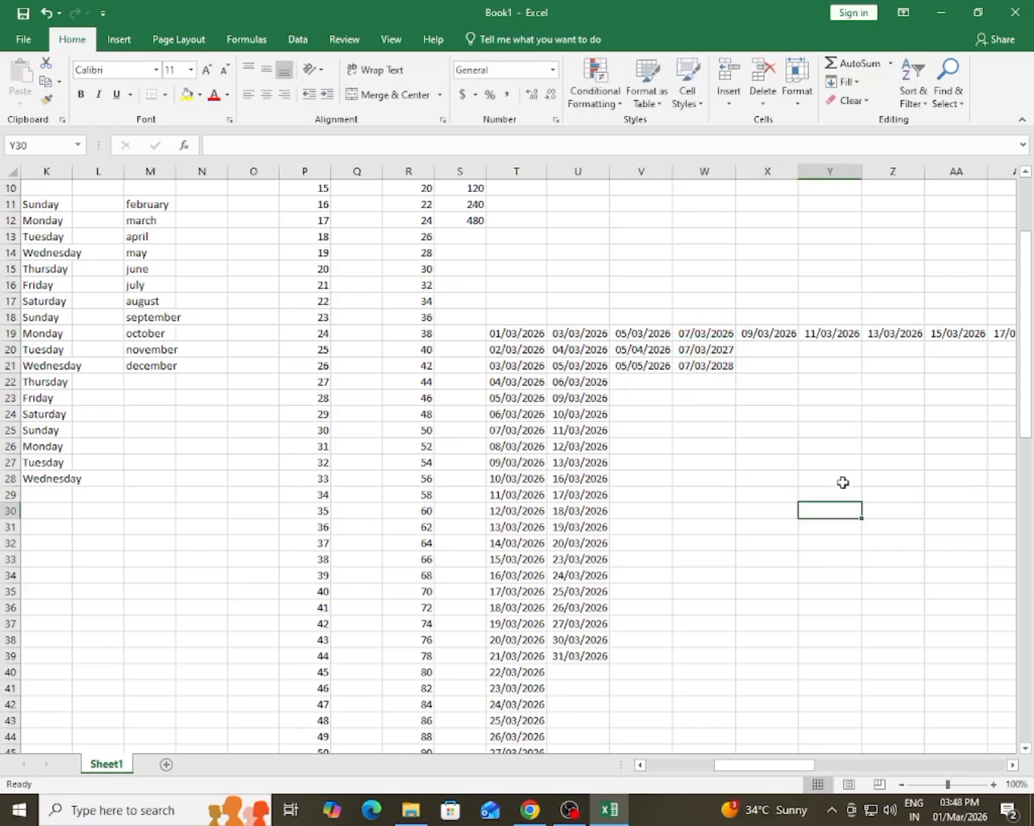
{"action": "left_click", "coordinate": [845, 82]}
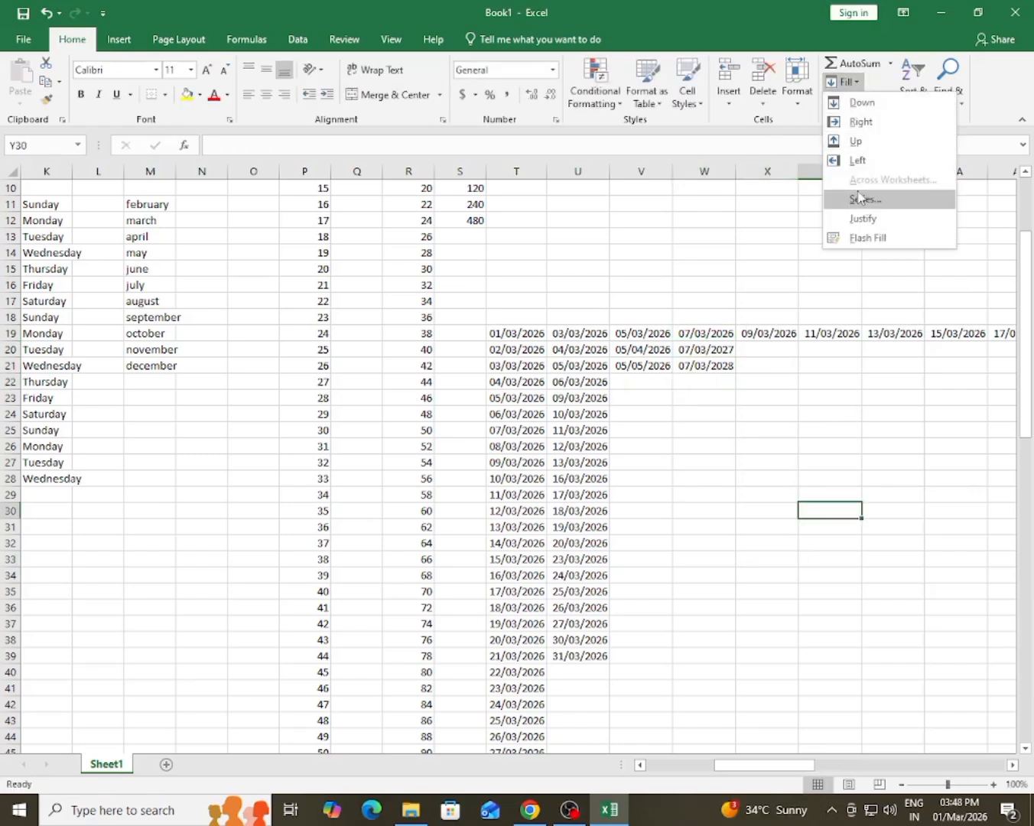
{"action": "left_click", "coordinate": [757, 417]}
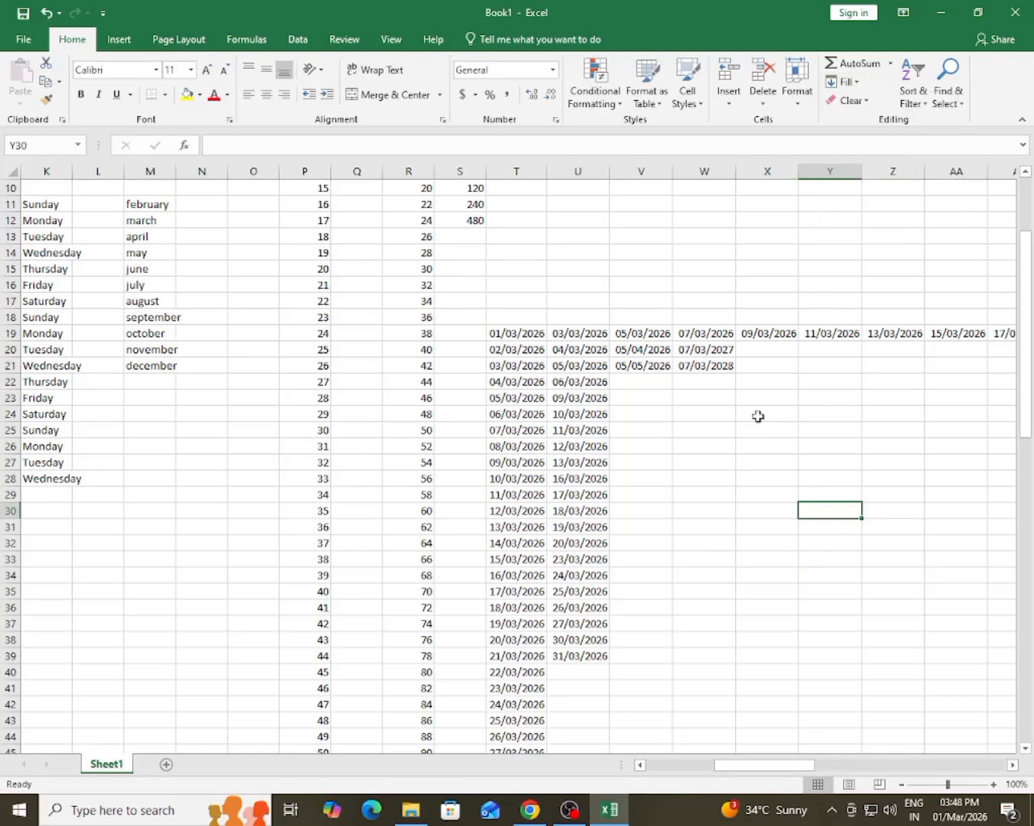
{"action": "left_click", "coordinate": [716, 450]}
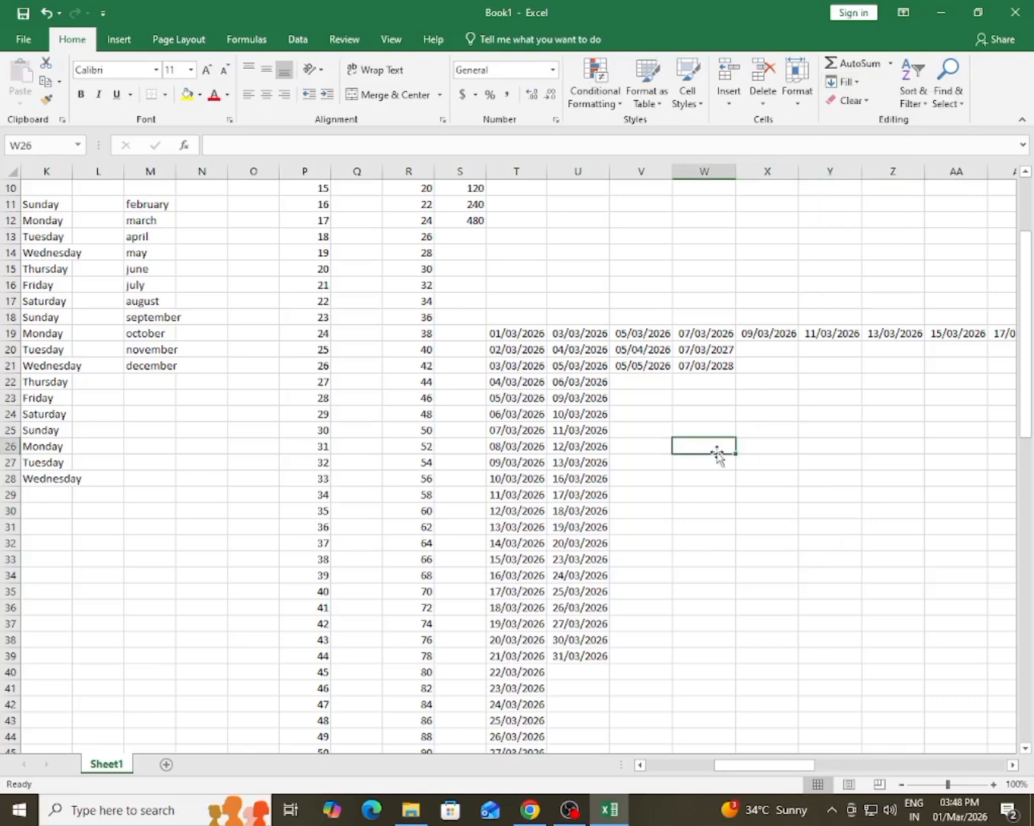
{"action": "left_click", "coordinate": [728, 510]}
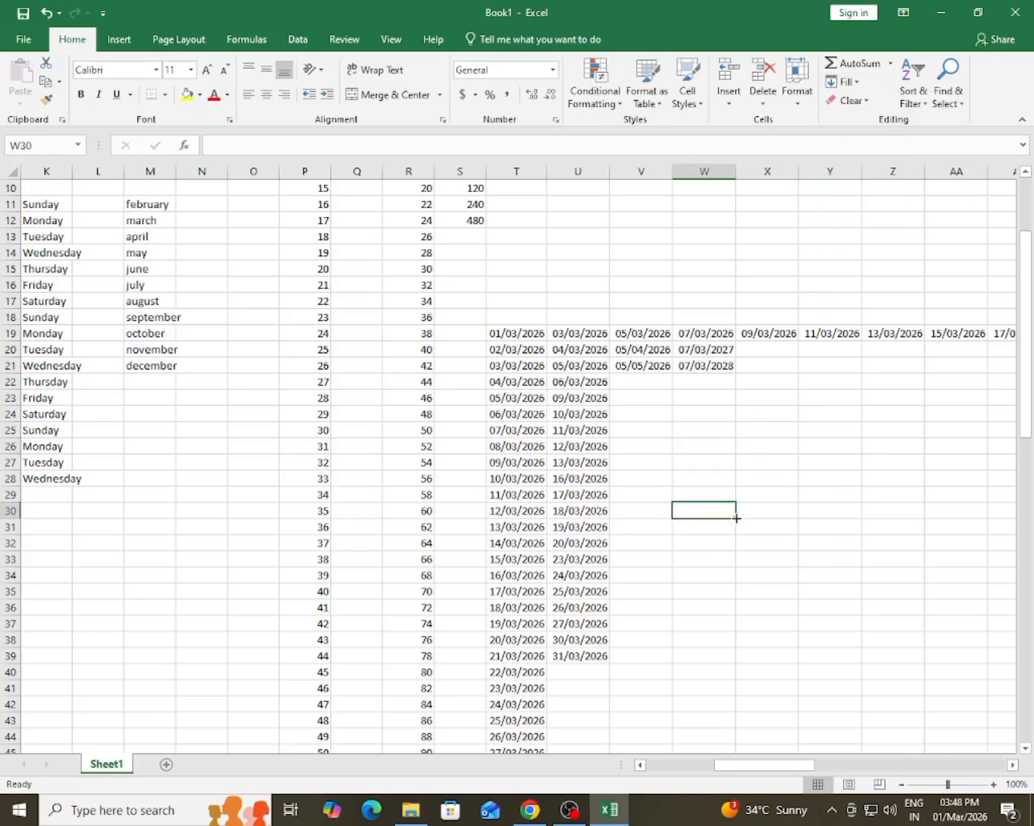
{"action": "left_click", "coordinate": [766, 471]}
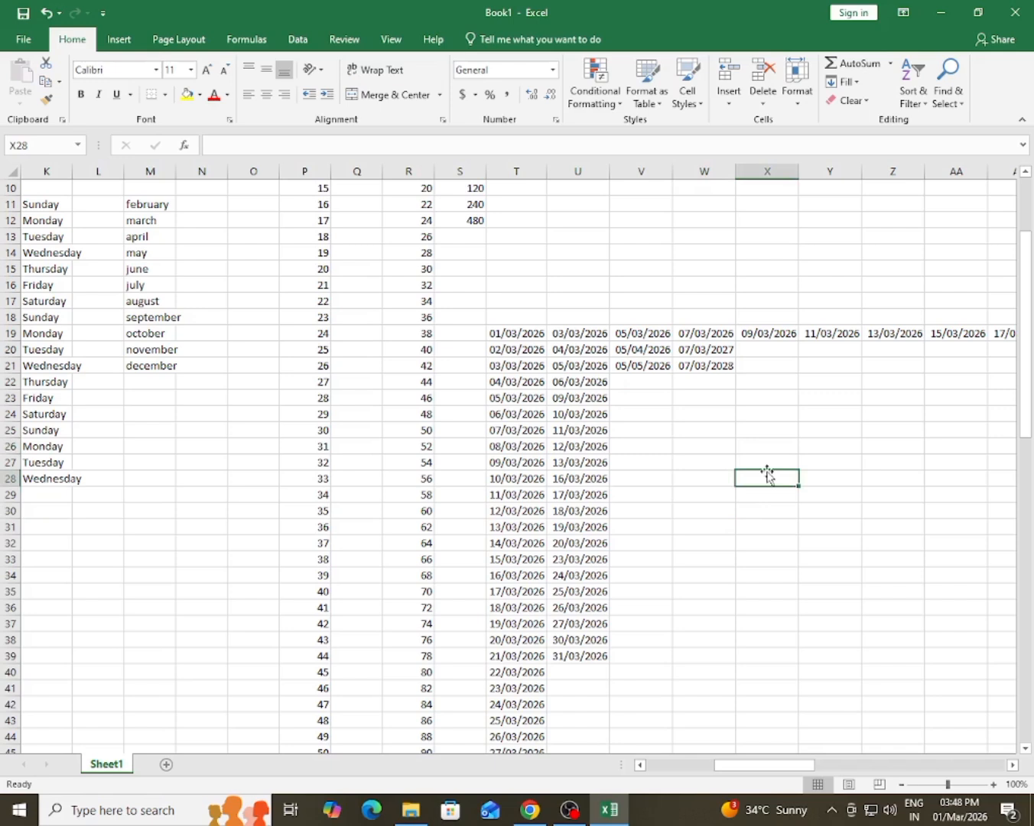
{"action": "left_click", "coordinate": [705, 475]}
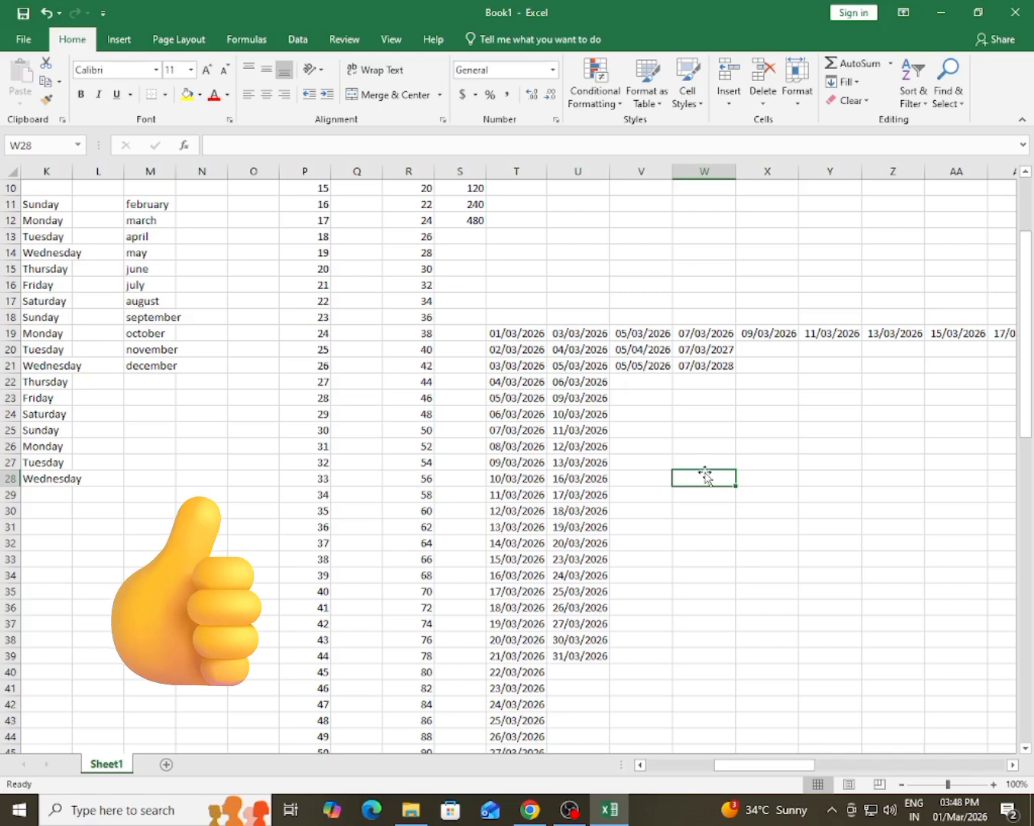
{"action": "left_click", "coordinate": [503, 478]}
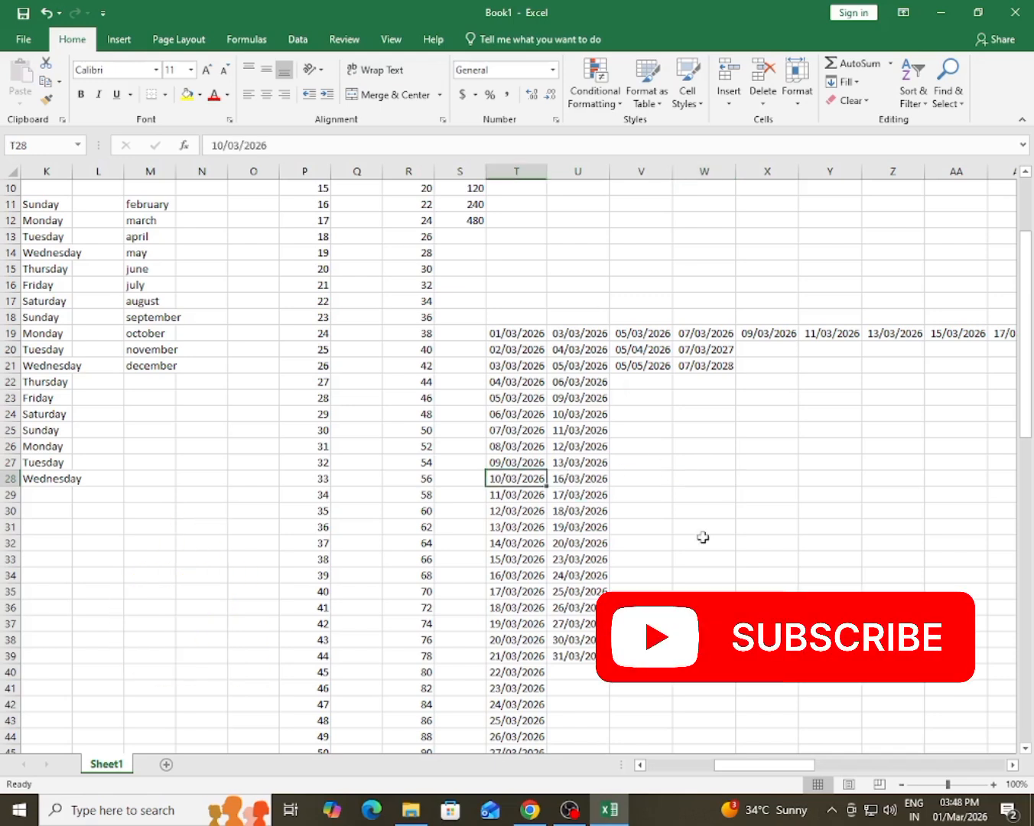